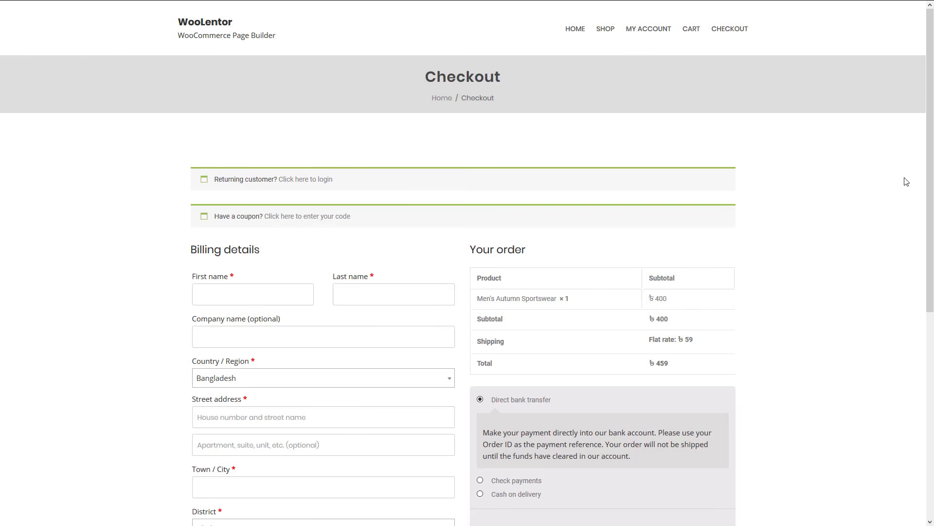
Step: Look over the default checkout page's billing, order and payment sections, then the Woolentor Pro product page
scroll(906, 181, down, 4)
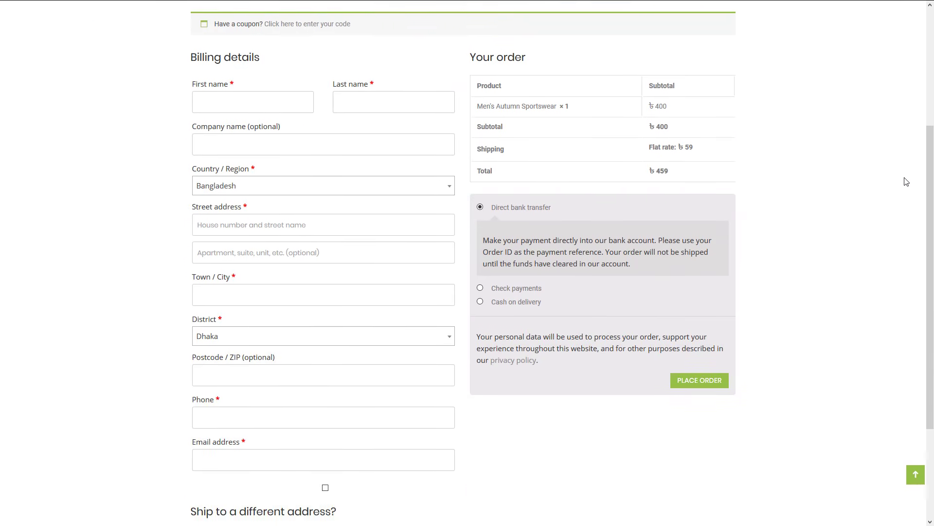
scroll(906, 181, down, 3)
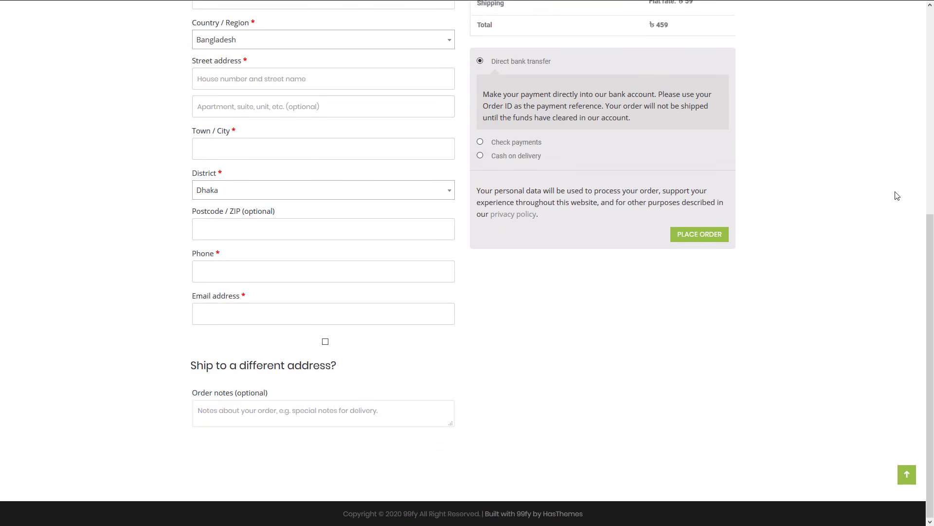
scroll(897, 195, up, 3)
scroll(897, 195, up, 3)
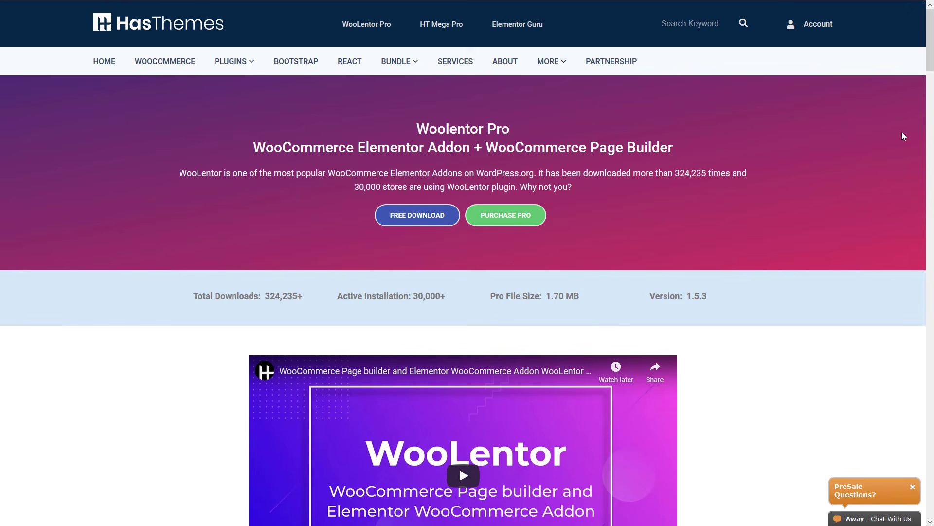
middle_click(901, 132)
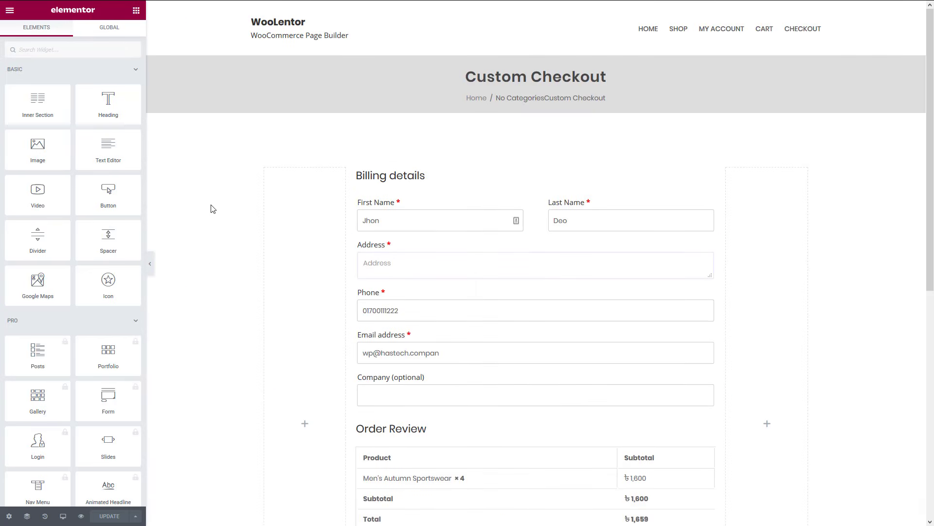
Step: Reorder the billing form's fields so that Phone and Email address come before Address
click(407, 225)
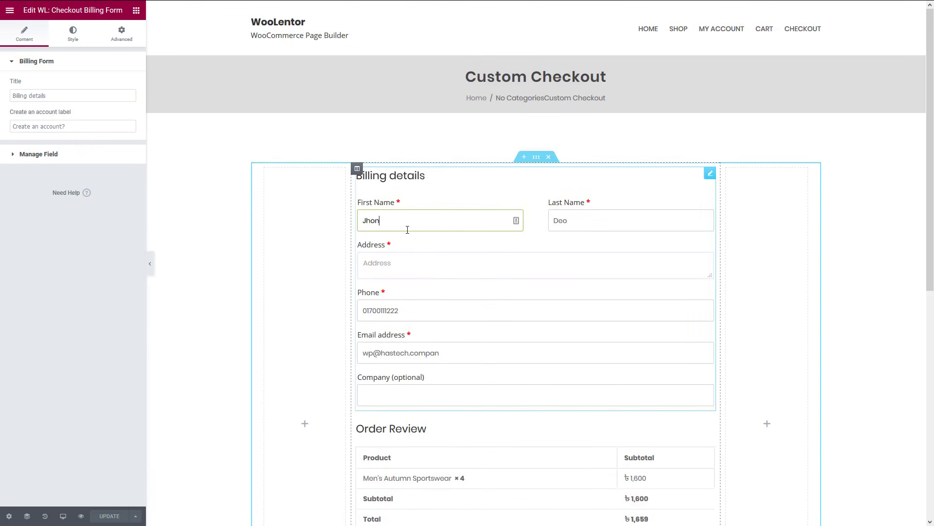
click(89, 161)
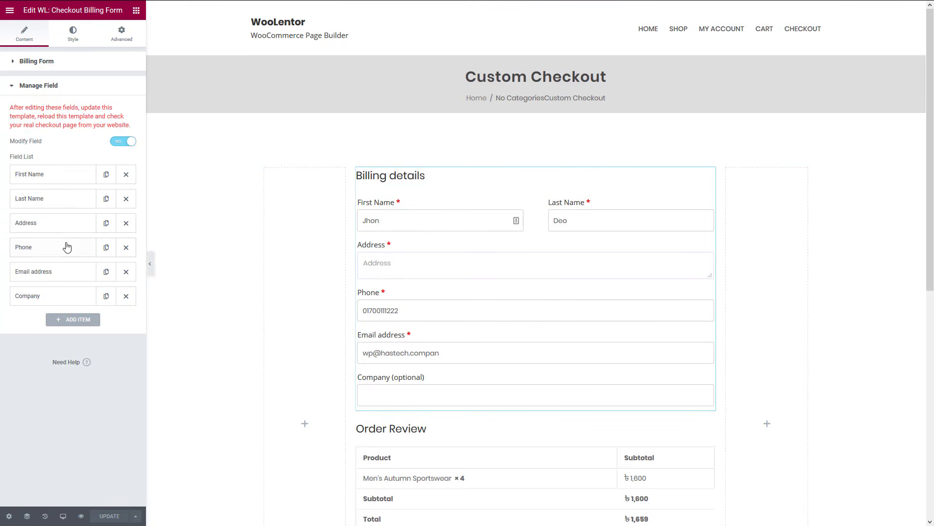
drag(67, 246, 66, 222)
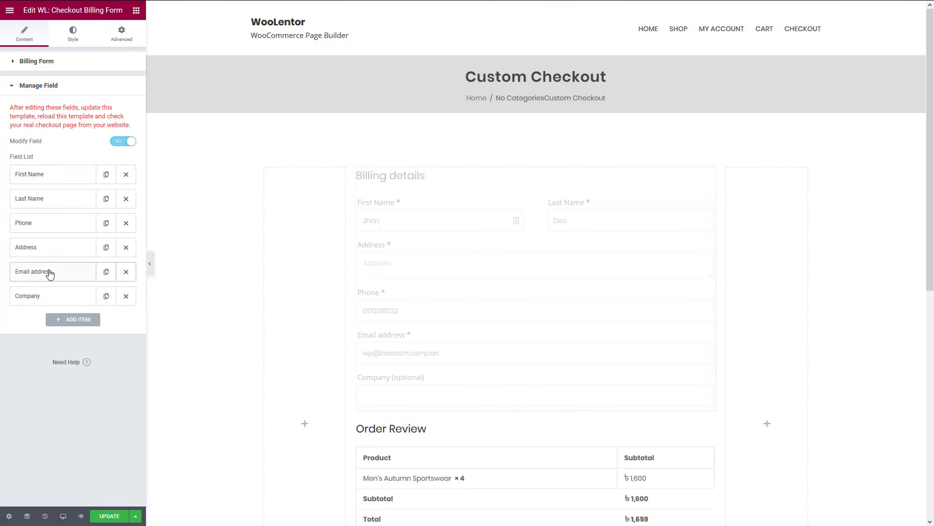
drag(21, 271, 56, 247)
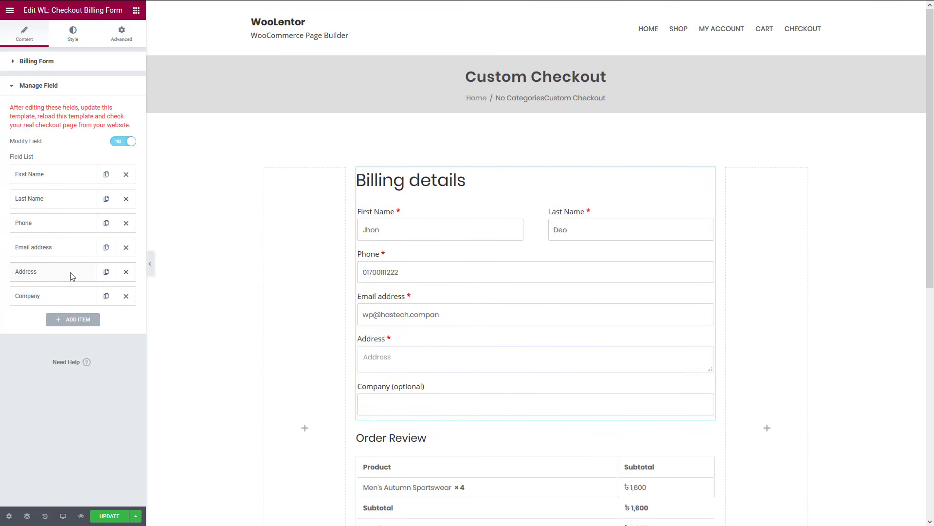
Step: Adjust the Billing details heading's font size, colour it #3816F6 and centre it
click(73, 33)
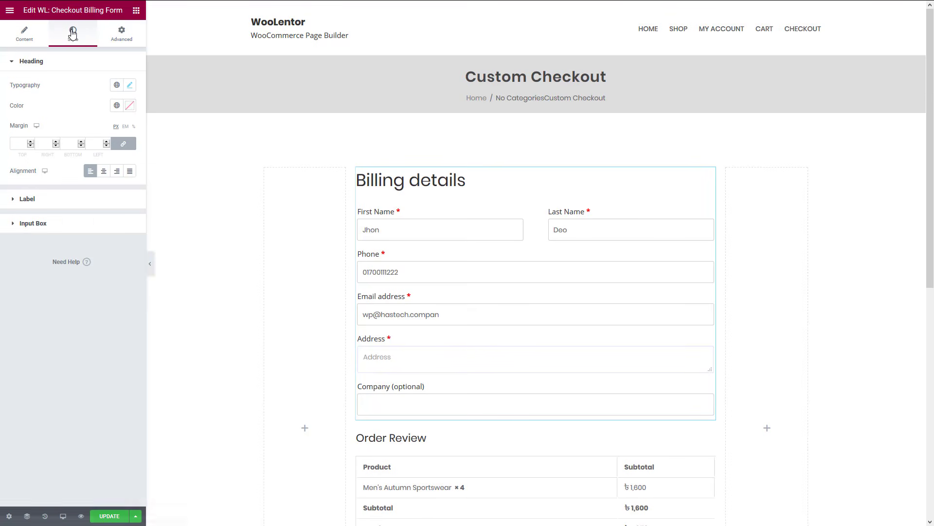
click(130, 84)
drag(32, 170, 35, 170)
click(86, 92)
click(130, 105)
click(96, 230)
click(119, 142)
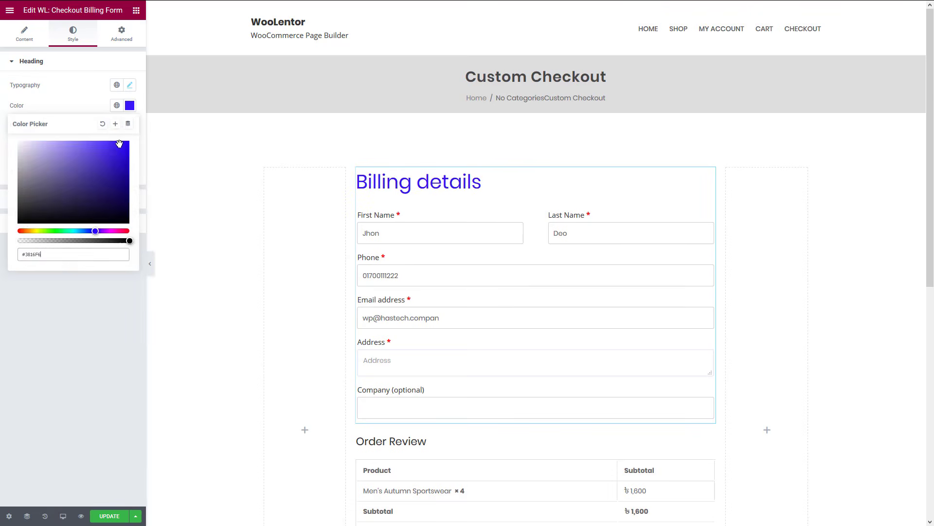
click(94, 99)
click(103, 171)
Step: Increase the billing field labels' font size slightly and apply the dark blue saved global colour to them
click(77, 200)
click(129, 109)
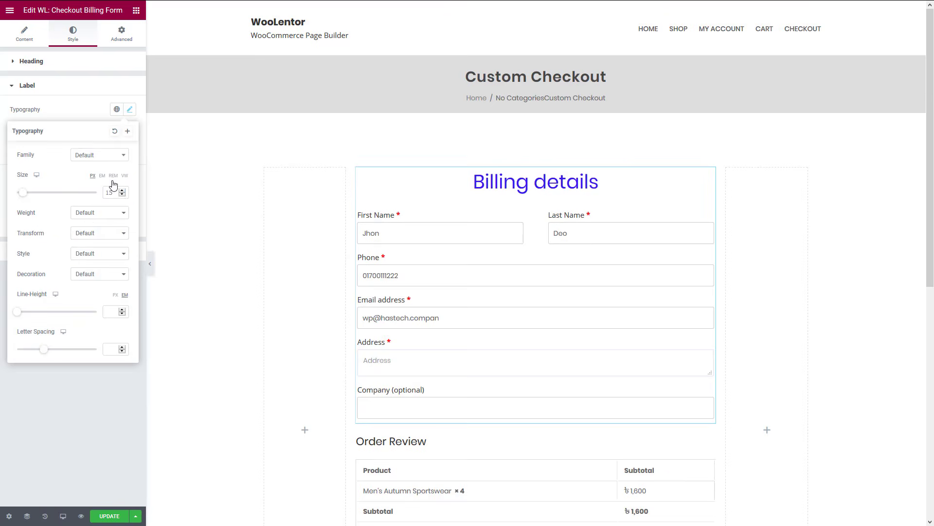
click(121, 191)
click(98, 110)
click(130, 130)
click(117, 130)
scroll(77, 236, down, 1)
click(78, 275)
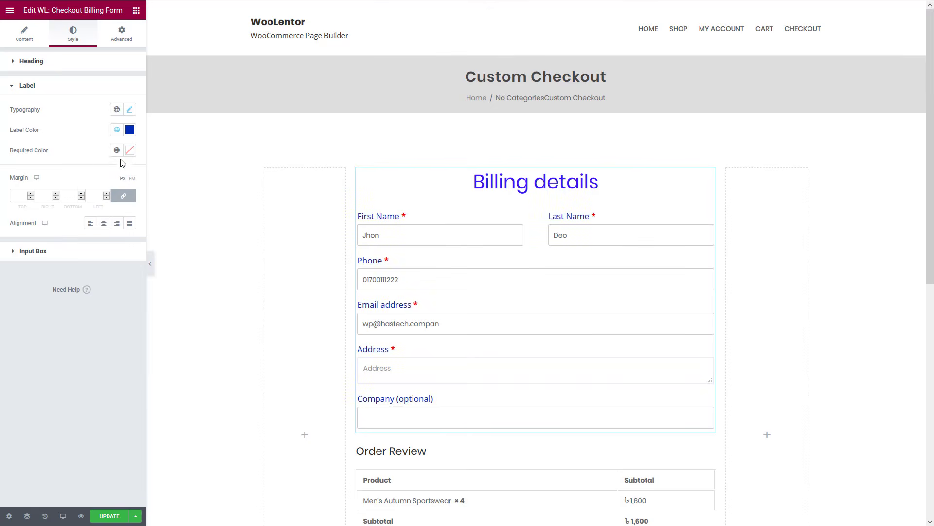
Step: Apply the violet-blue New Global Color to the billing form's input box text and give the boxes a matching border
click(111, 254)
click(129, 133)
click(117, 134)
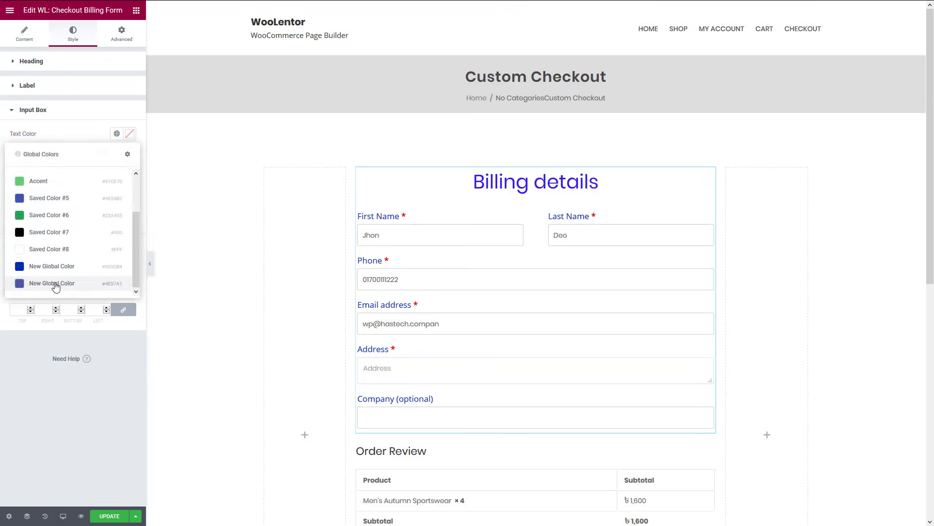
click(59, 282)
click(103, 174)
click(97, 186)
Step: Set the Order Review table headings to font size 18 and apply the violet-blue global colour to them
scroll(461, 292, down, 4)
click(461, 292)
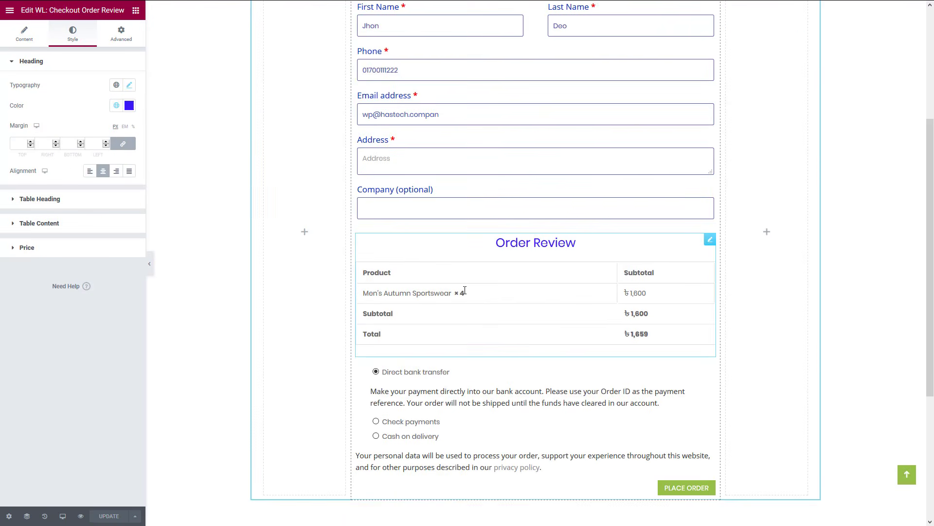
click(39, 198)
click(129, 109)
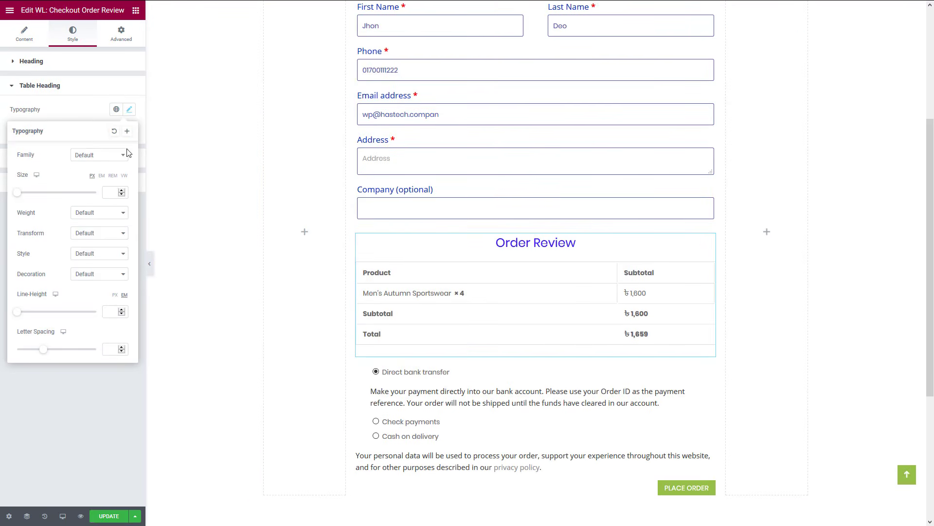
click(111, 192)
text(18)
click(129, 109)
click(116, 129)
click(68, 242)
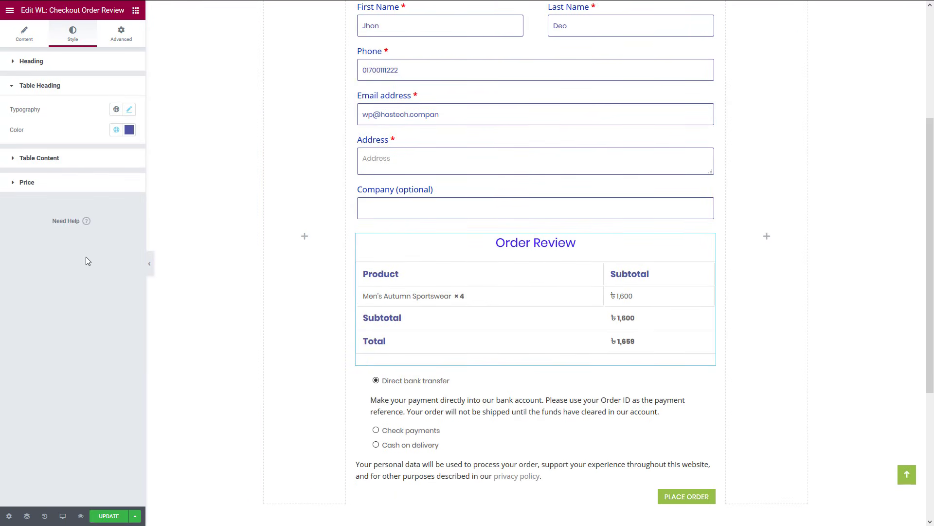
Step: Apply a saved global colour to both the price and the total price in the Order Review table
click(96, 182)
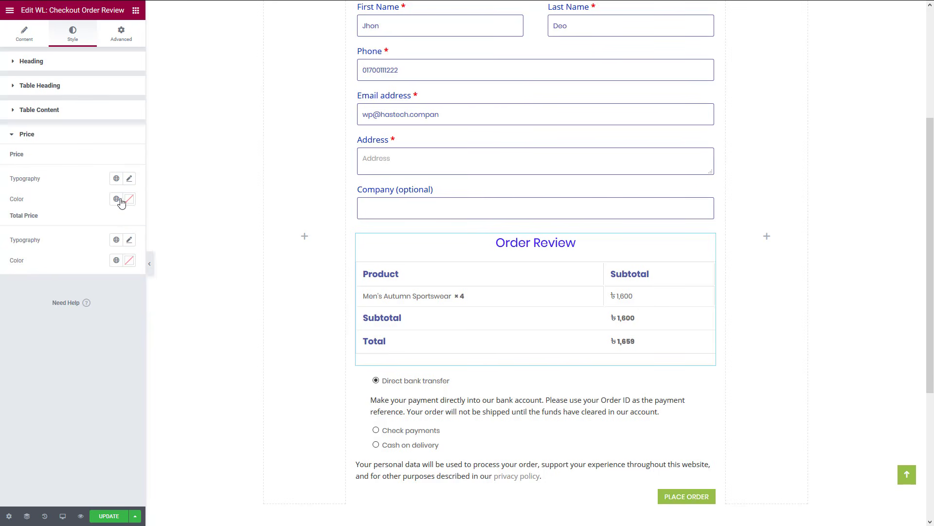
click(116, 199)
click(52, 348)
click(116, 259)
click(50, 409)
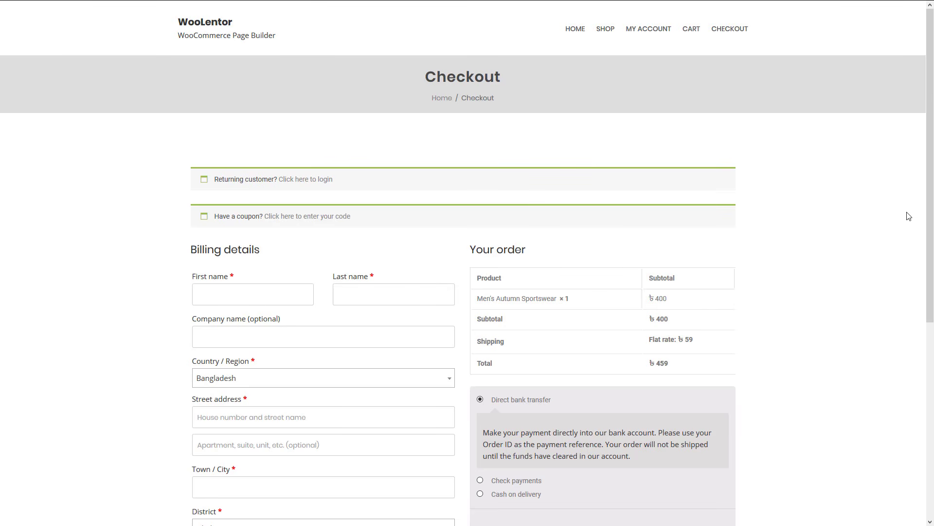
scroll(908, 215, down, 3)
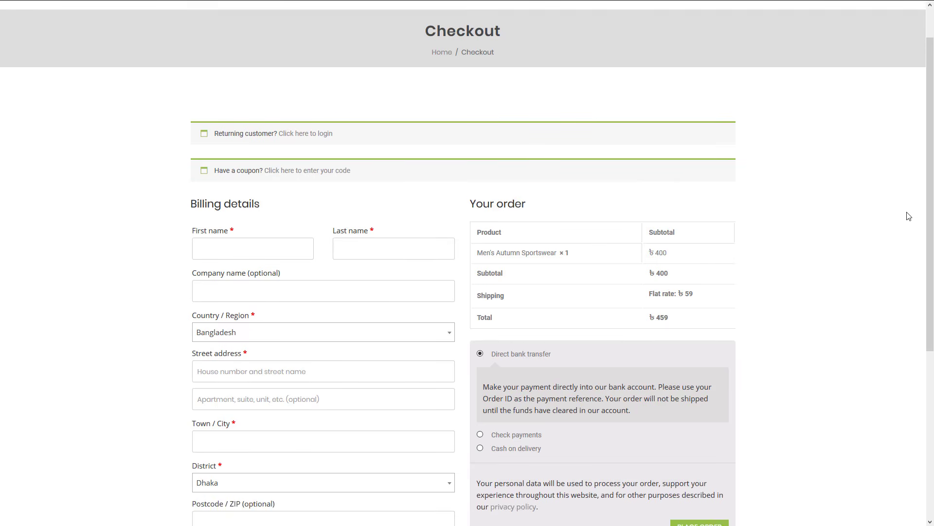
scroll(908, 216, down, 1)
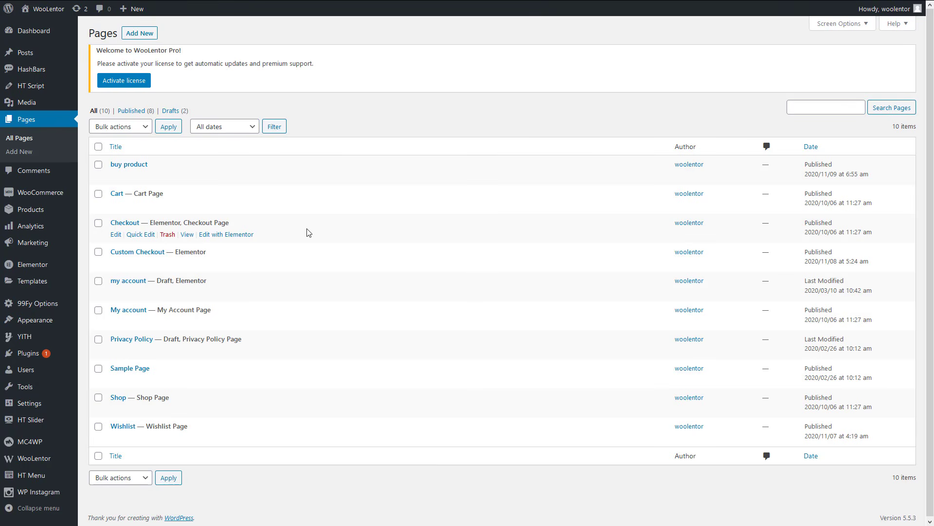
scroll(306, 229, down, 1)
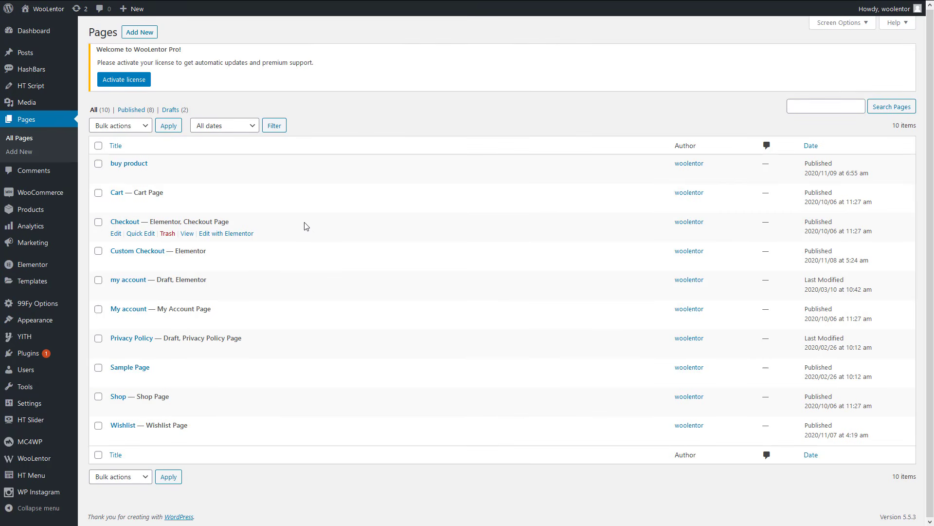
Step: Create a new Elementor template of type Page named "Custom Checkout" from the saved templates
mouse_move(49, 283)
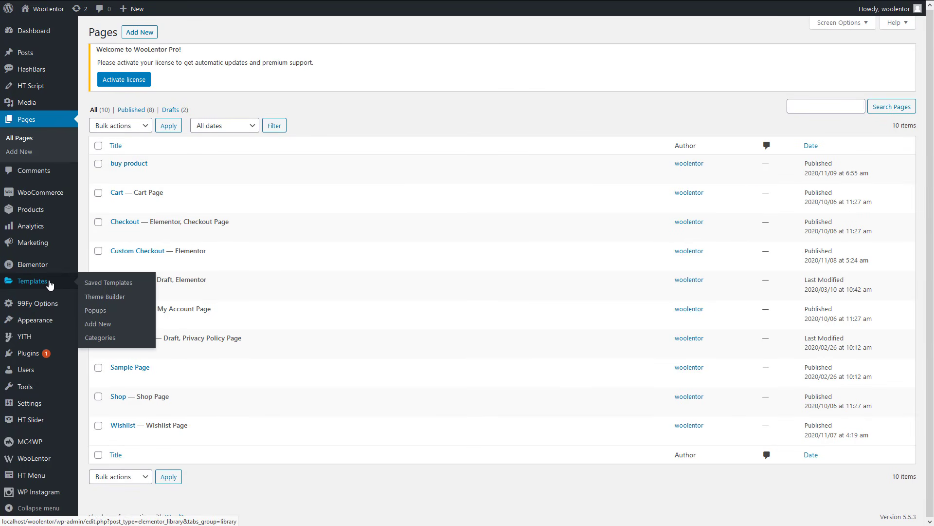
click(48, 284)
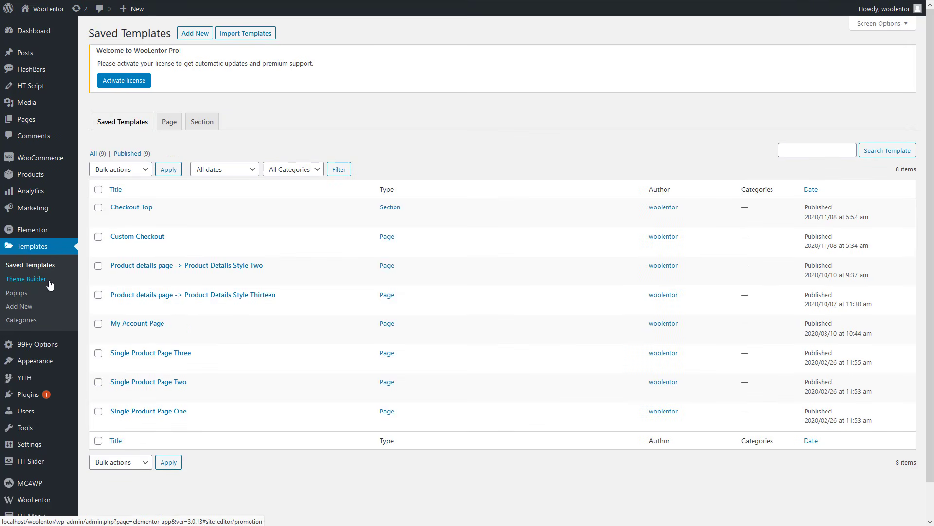
click(193, 35)
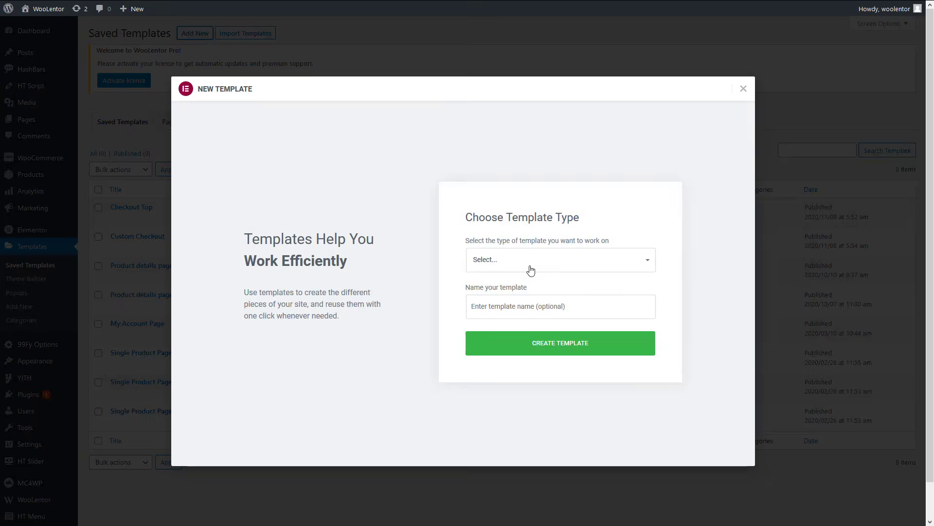
click(530, 270)
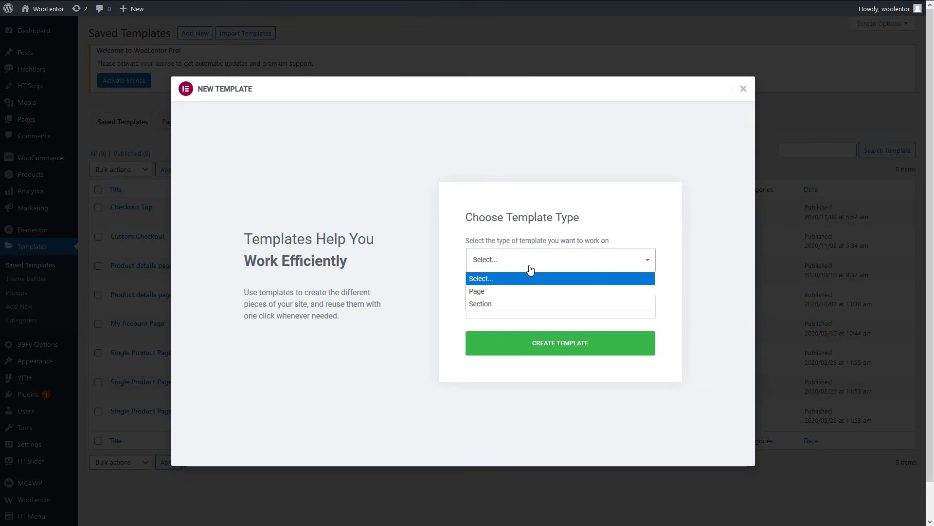
click(504, 294)
click(502, 306)
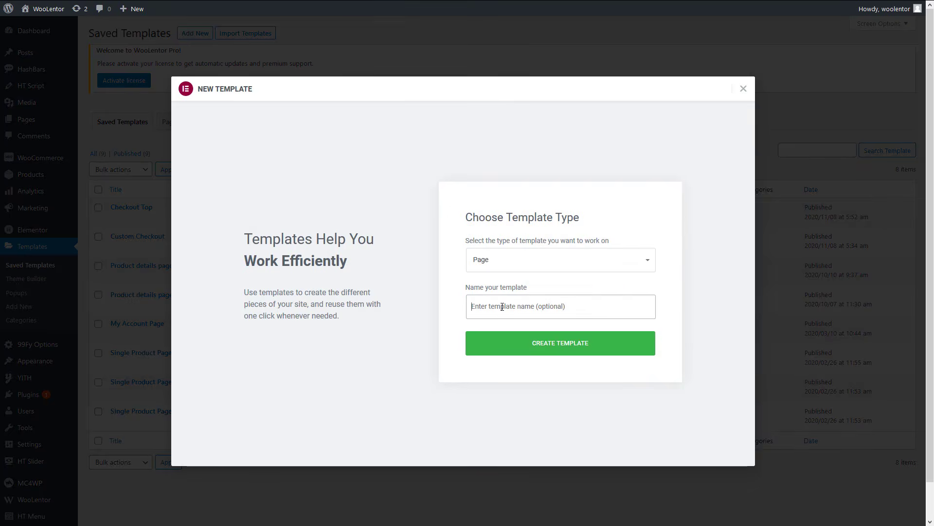
text(Cus)
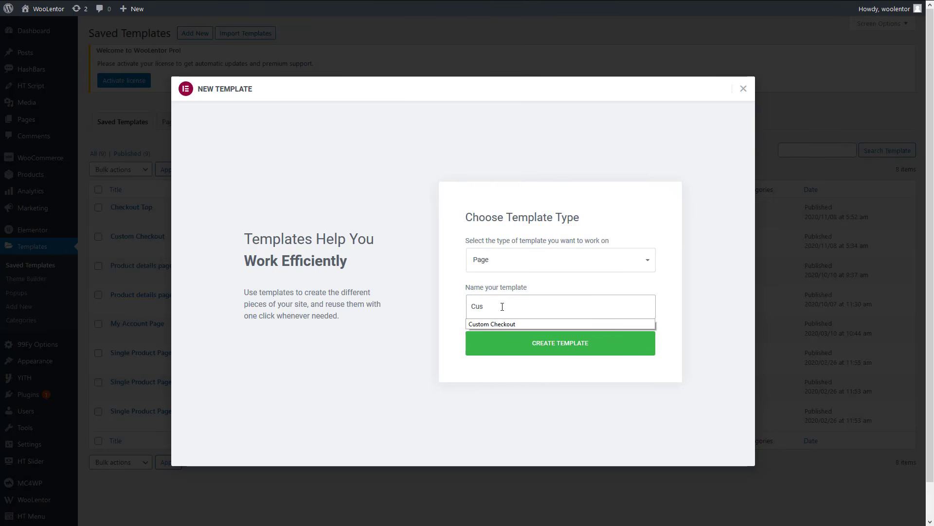
click(498, 324)
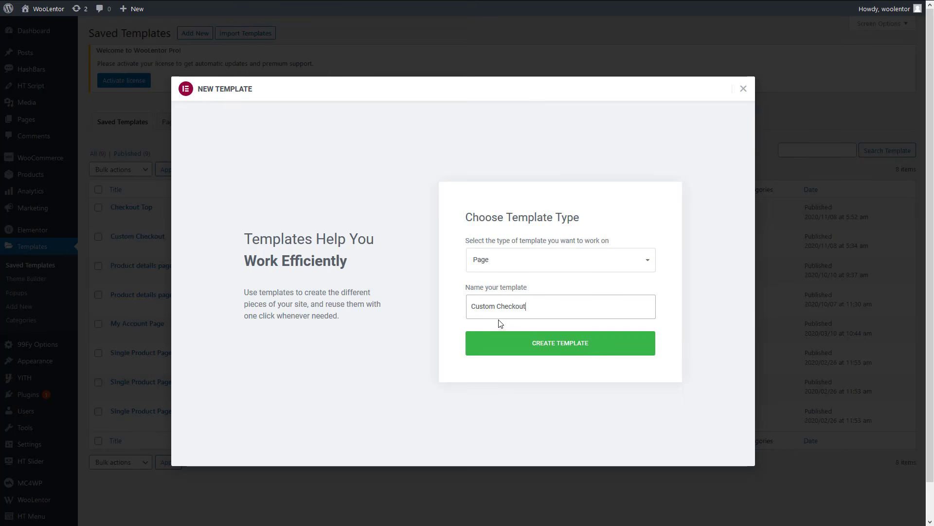
click(557, 346)
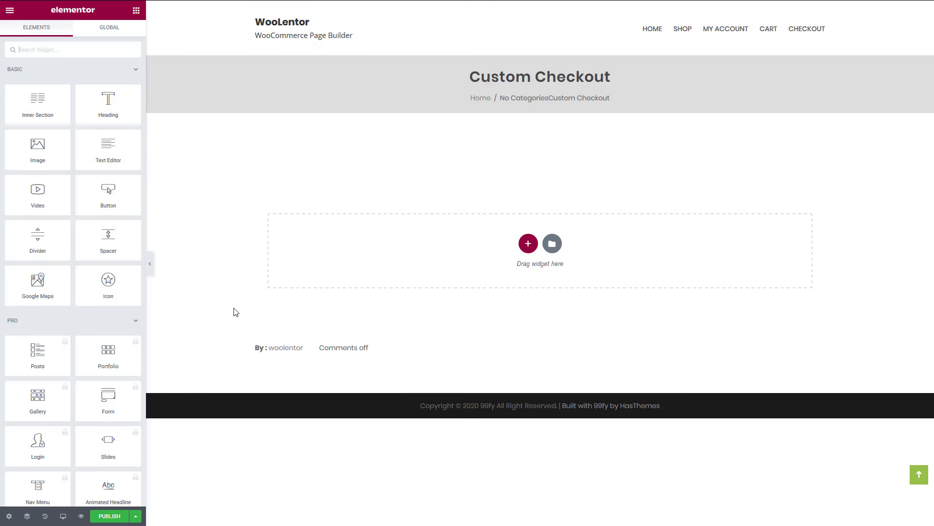
Step: Add a section with two equal columns and place the WL: Checkout Billing Form widget in its first column
click(529, 245)
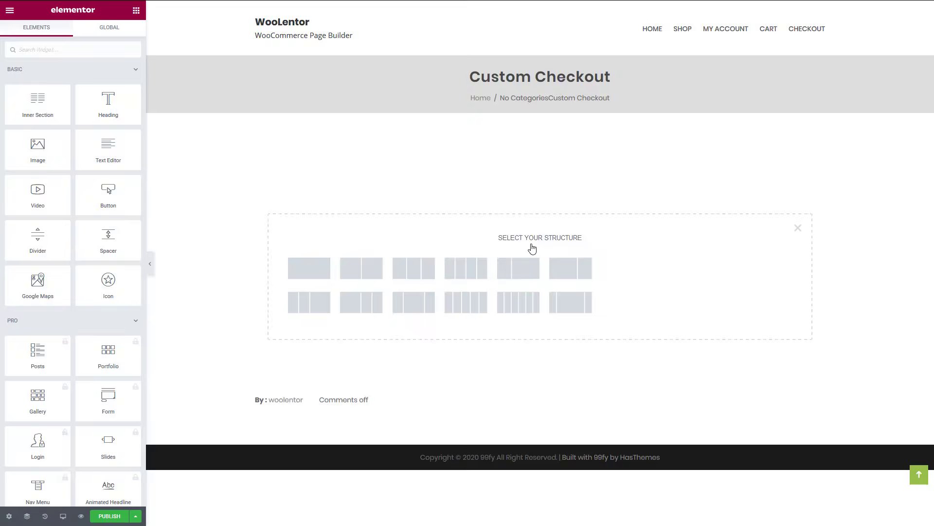
click(369, 273)
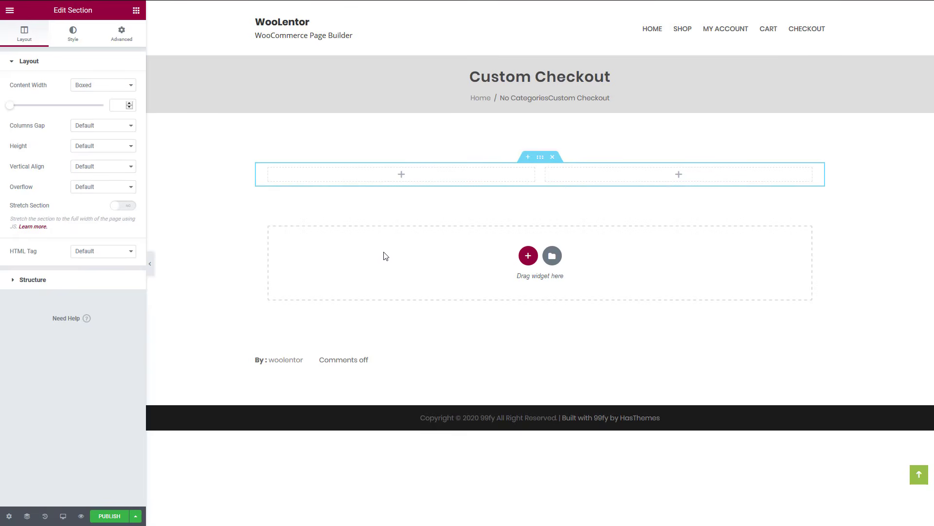
click(402, 175)
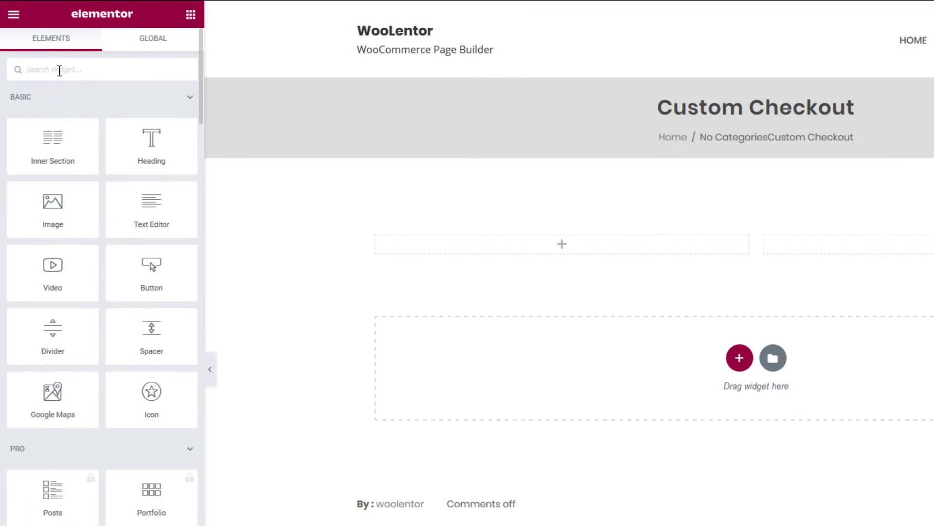
text(checkout)
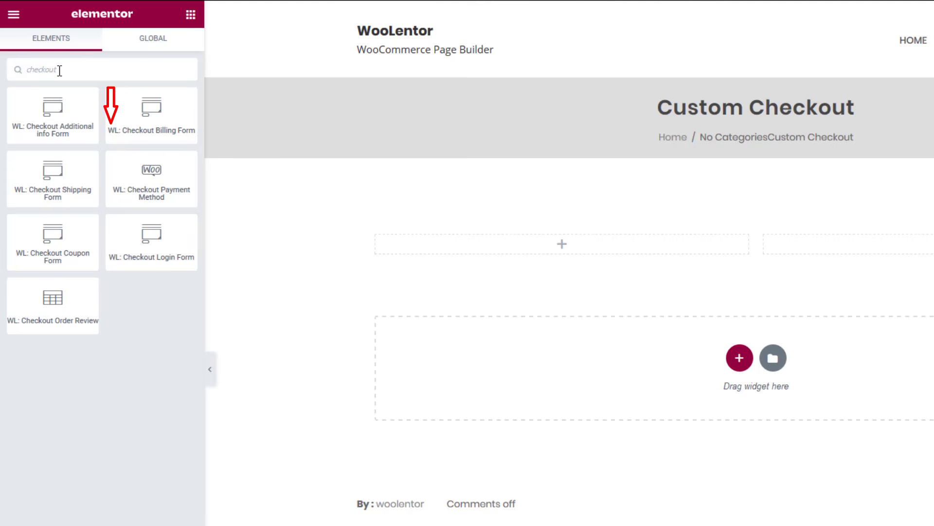
drag(144, 107, 303, 166)
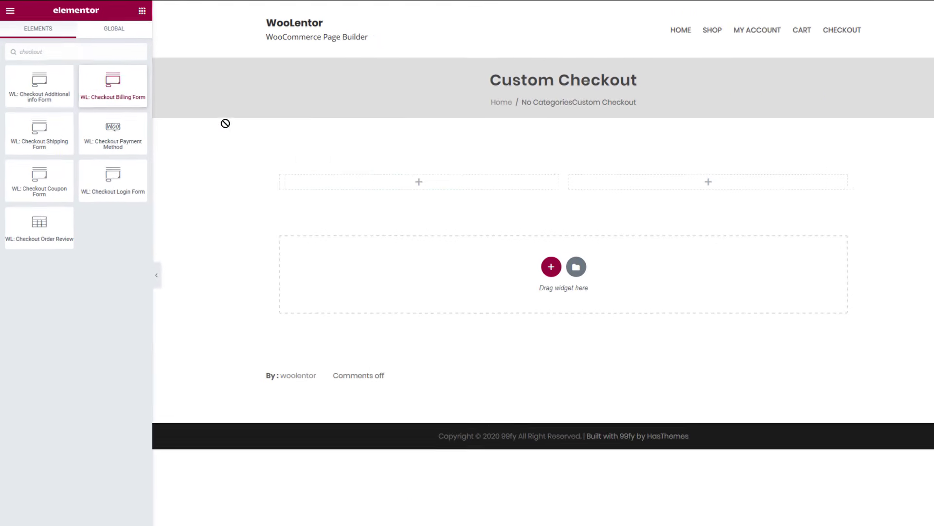
drag(225, 124, 434, 184)
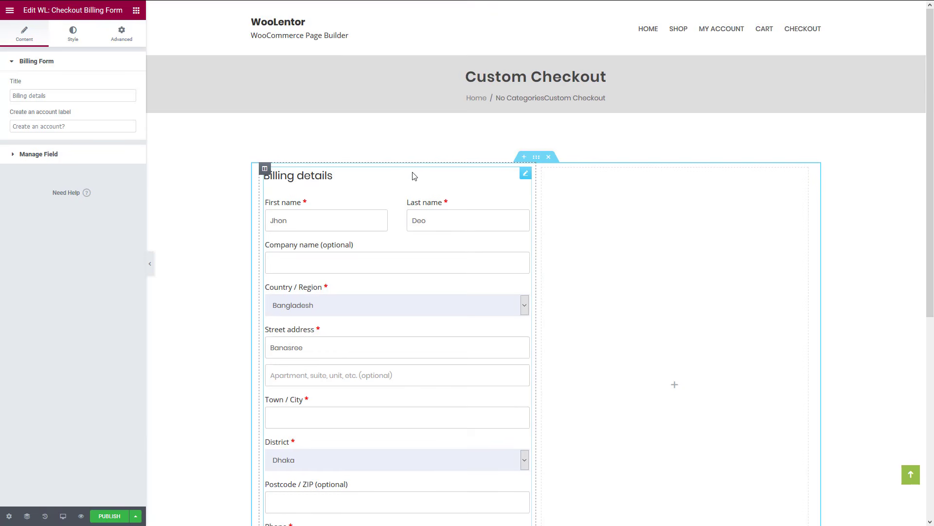
Step: Turn on Modify Field in the billing form widget's field management settings
scroll(412, 176, down, 1)
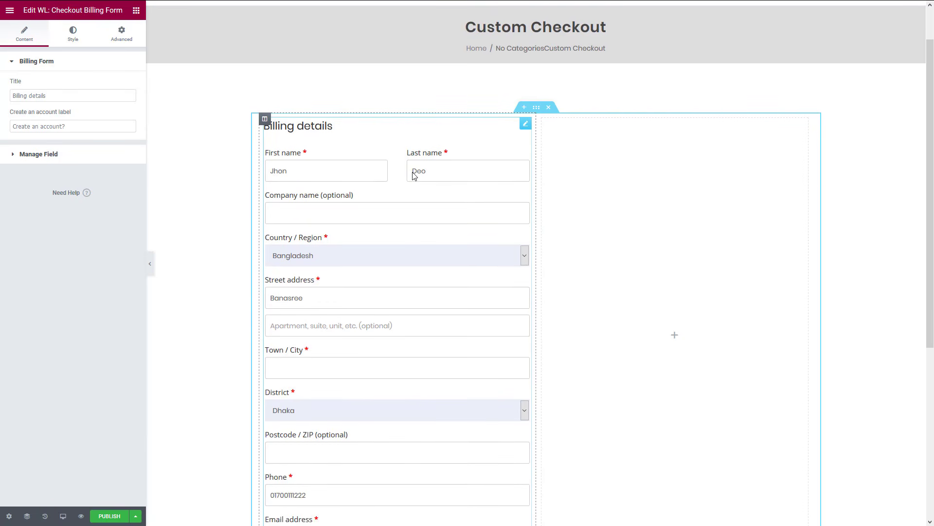
scroll(413, 176, up, 1)
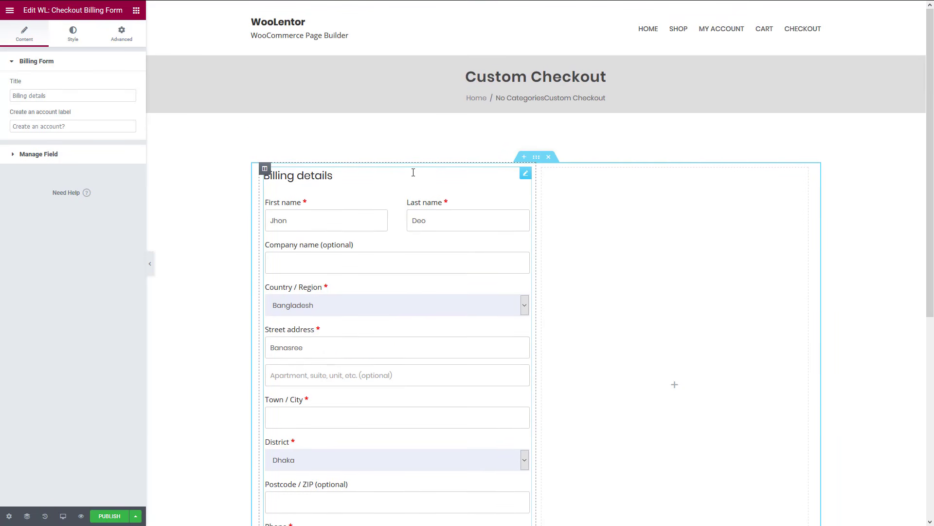
click(104, 97)
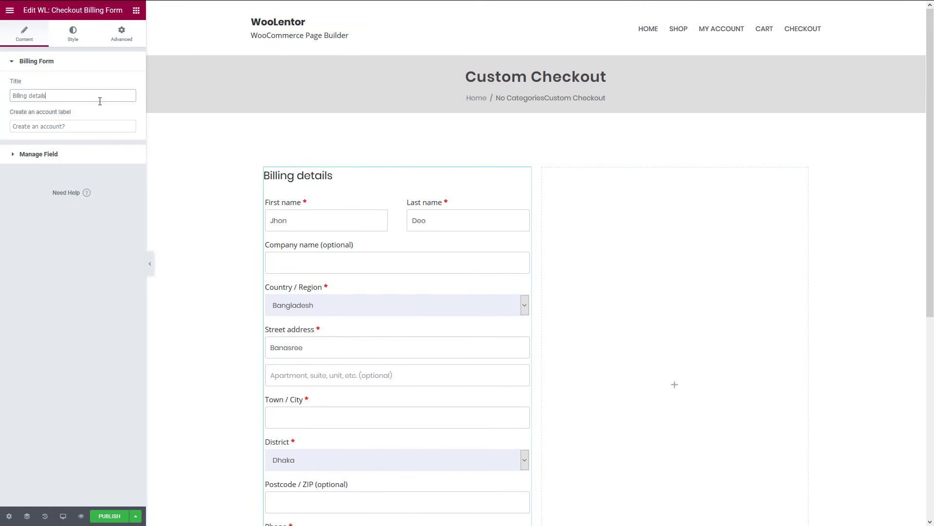
click(102, 122)
click(117, 157)
click(118, 158)
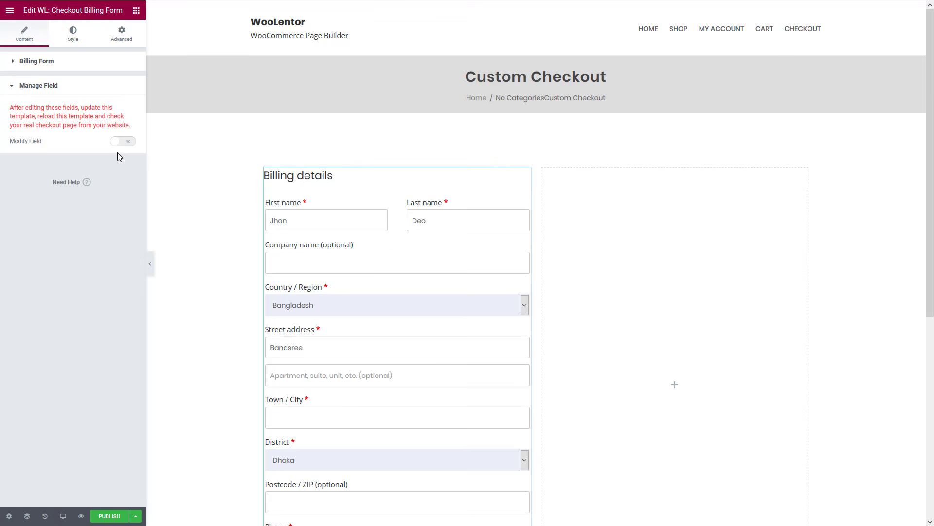
click(124, 142)
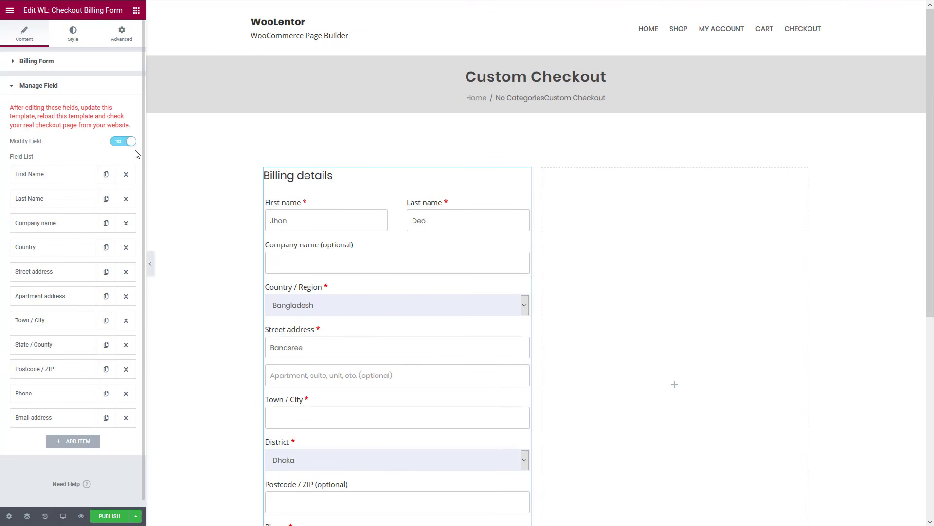
Step: Open the First Name field's settings and examine its field name choices, label, placeholder and default value
click(72, 175)
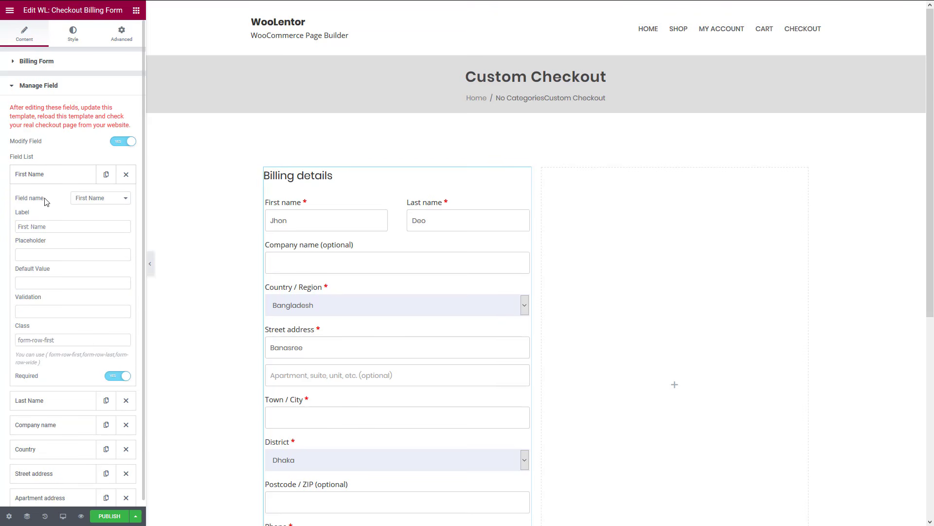
click(117, 199)
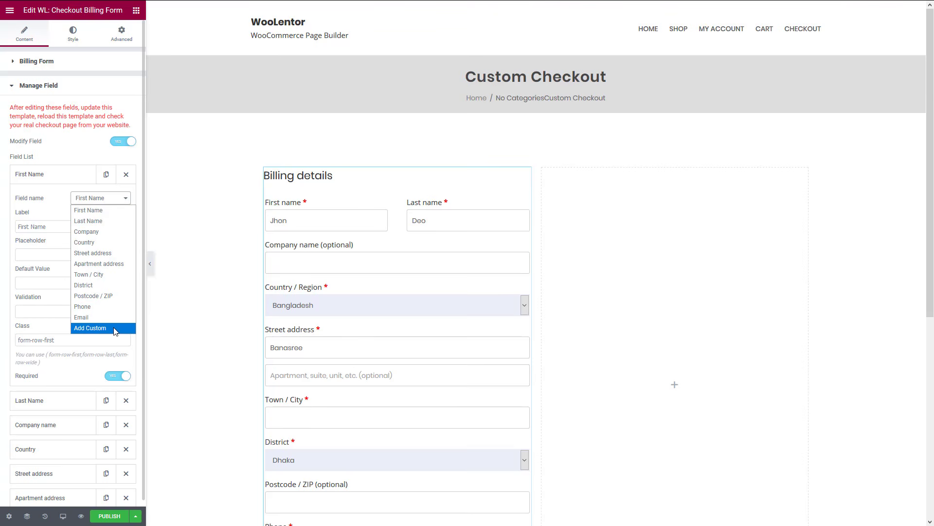
click(122, 198)
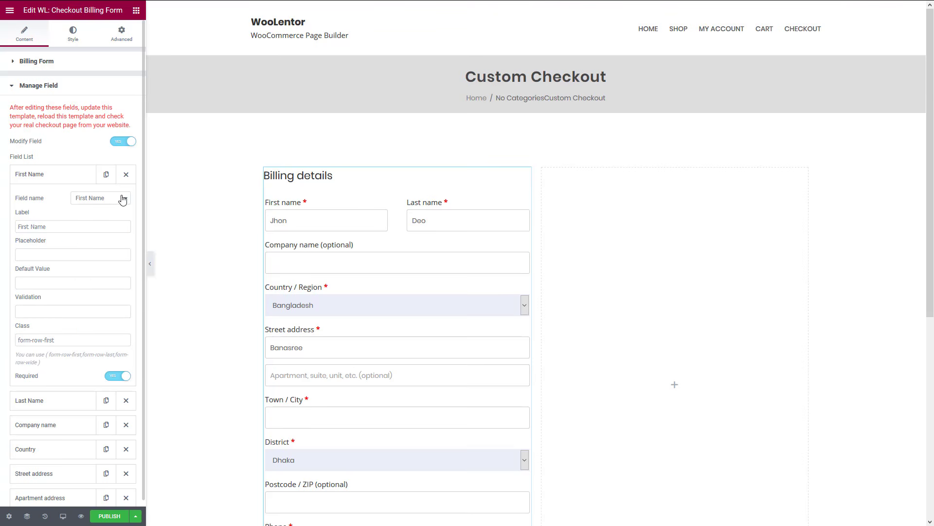
click(61, 227)
click(56, 253)
click(56, 281)
Step: Set the First Name field's validation to Email and switch its Required setting off and back on
click(54, 312)
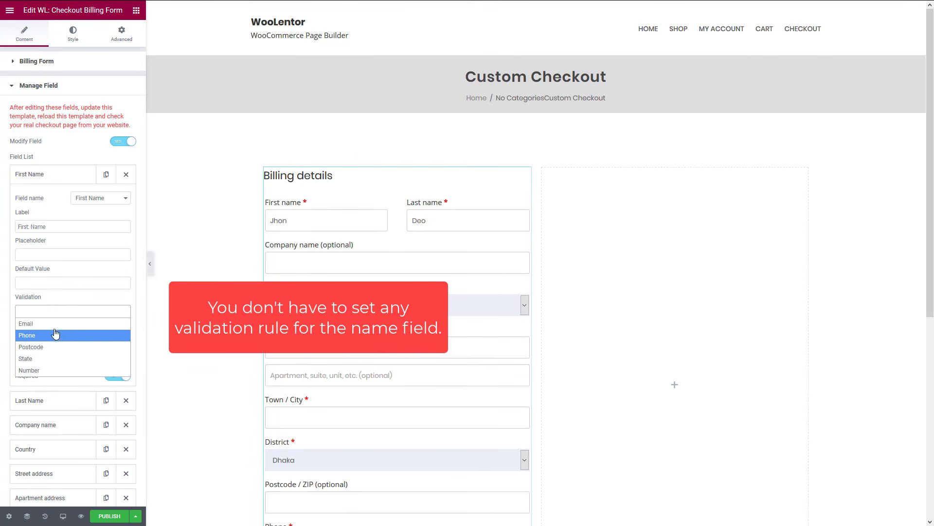
click(61, 324)
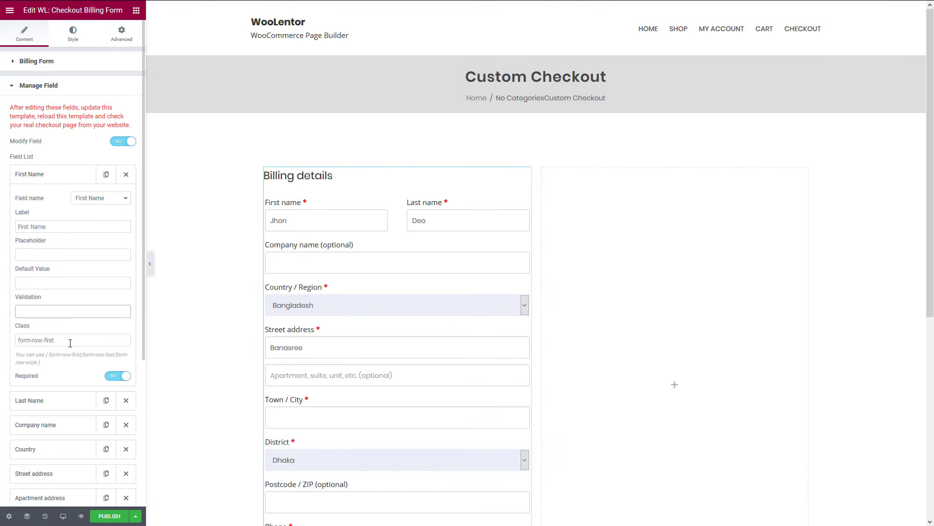
click(68, 340)
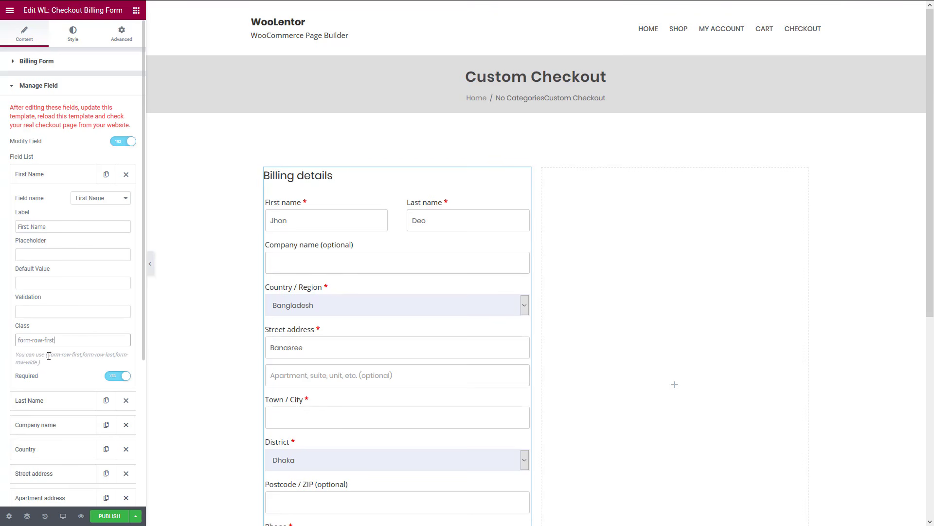
drag(49, 356, 38, 363)
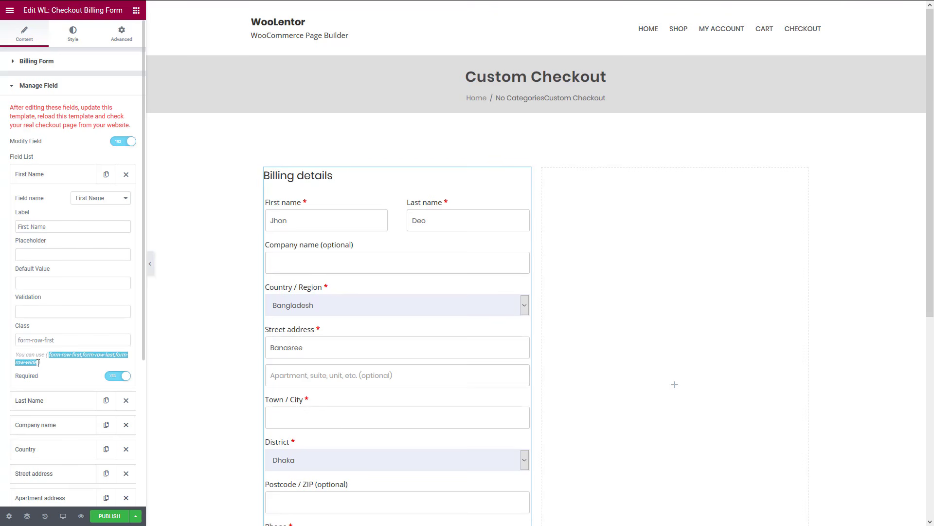
click(67, 370)
click(116, 377)
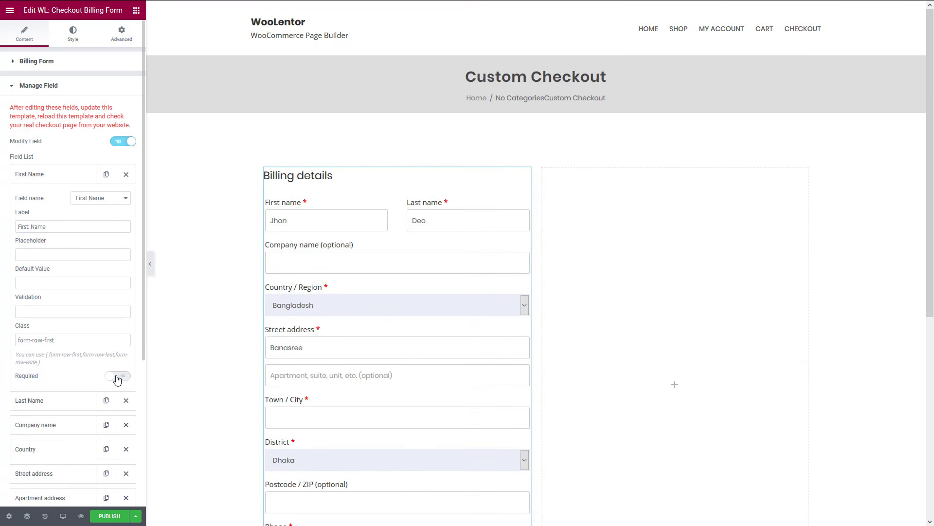
click(117, 378)
Step: Add a new custom item to the billing field list and delete it again
scroll(95, 378, down, 5)
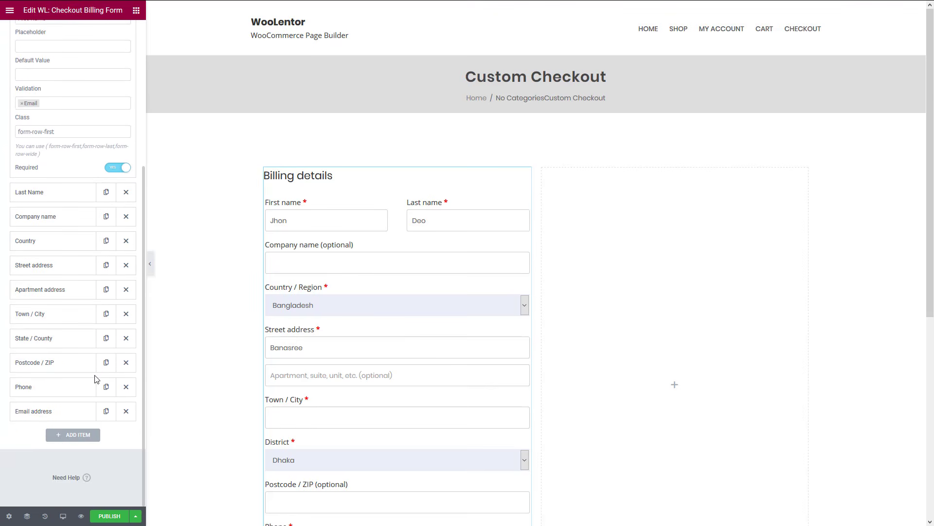
click(80, 434)
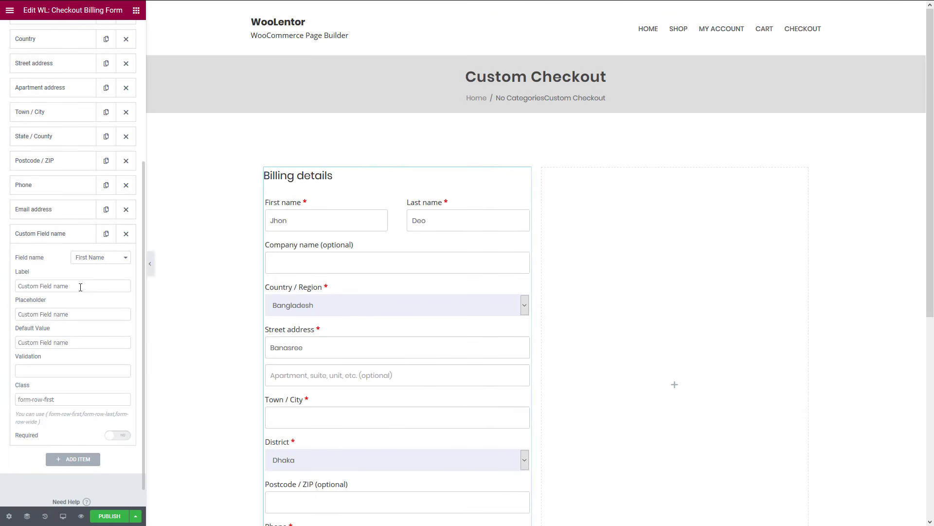
click(74, 236)
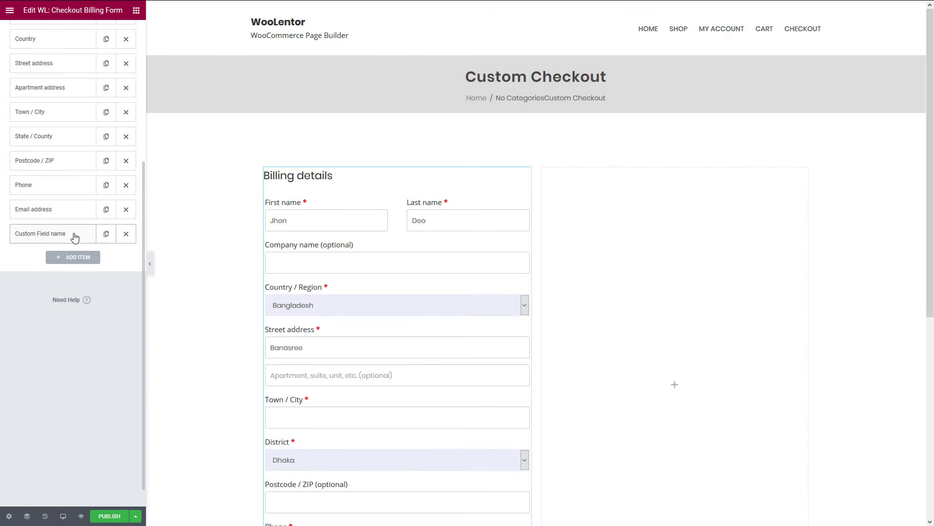
click(126, 234)
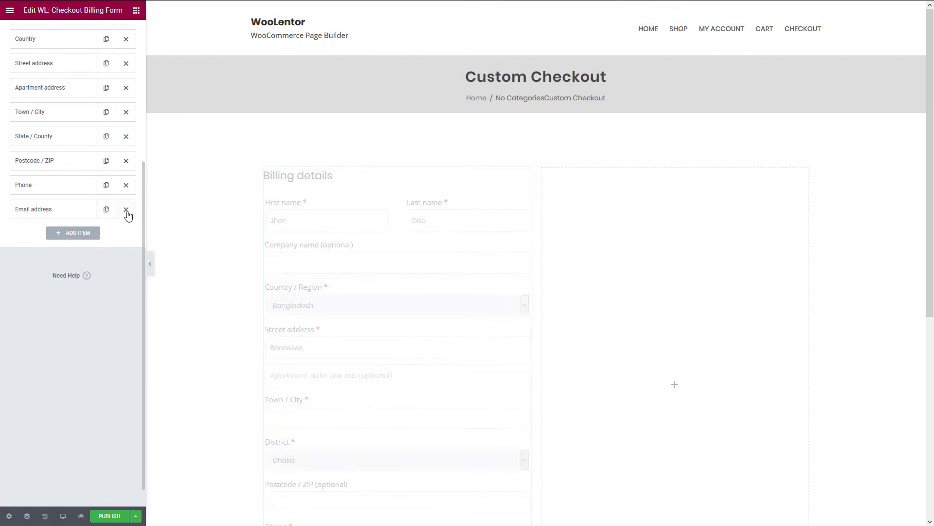
Step: Remove the Postcode / ZIP, State / County and Town / City fields from the billing field list
click(126, 161)
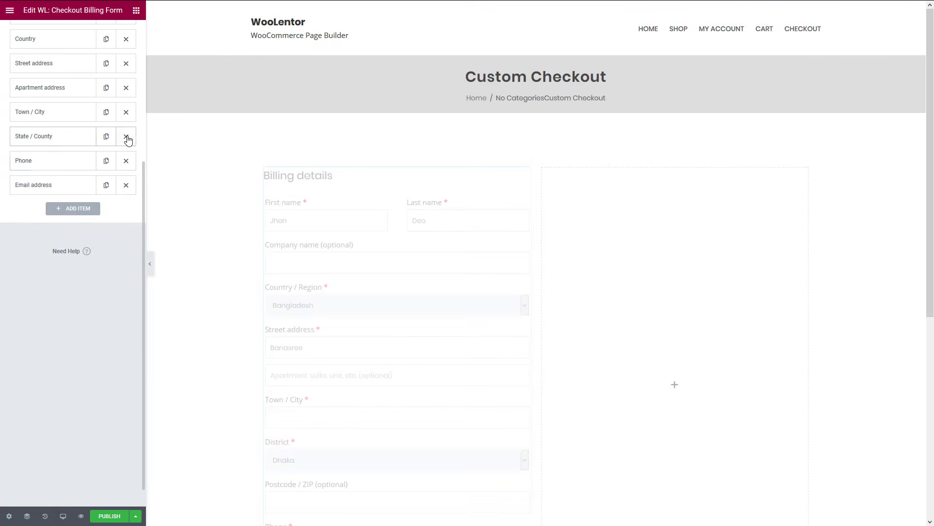
click(126, 136)
click(126, 115)
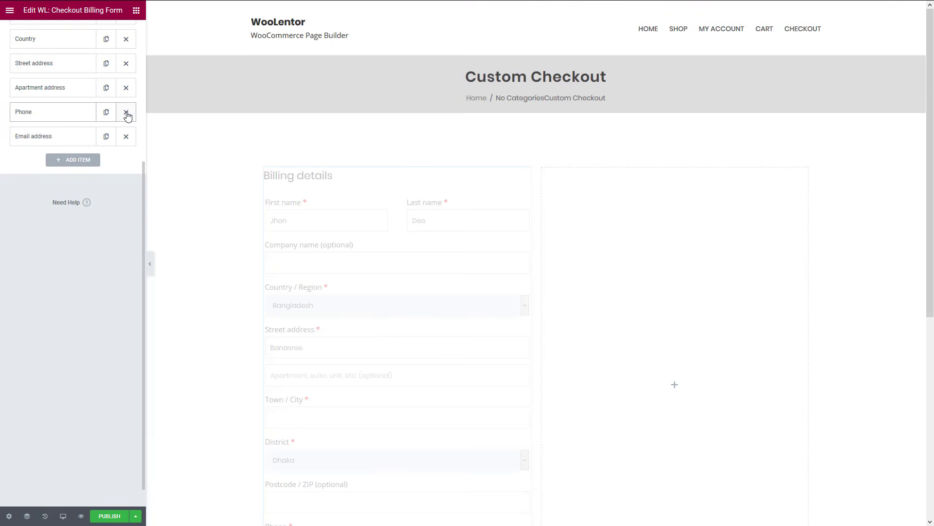
Step: Reorder the billing field list so that Email address and Phone directly follow Last Name
scroll(113, 154, up, 3)
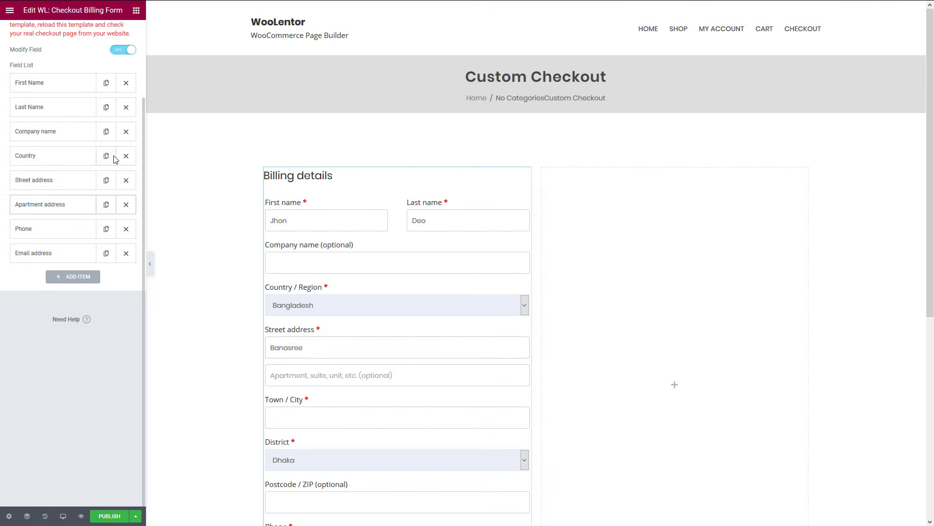
scroll(115, 159, up, 2)
drag(27, 313, 60, 198)
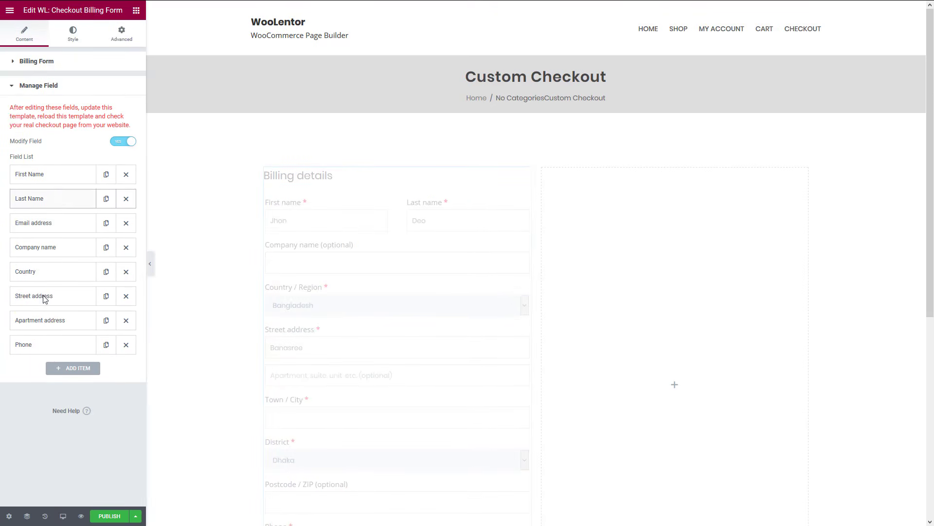
drag(48, 343, 56, 254)
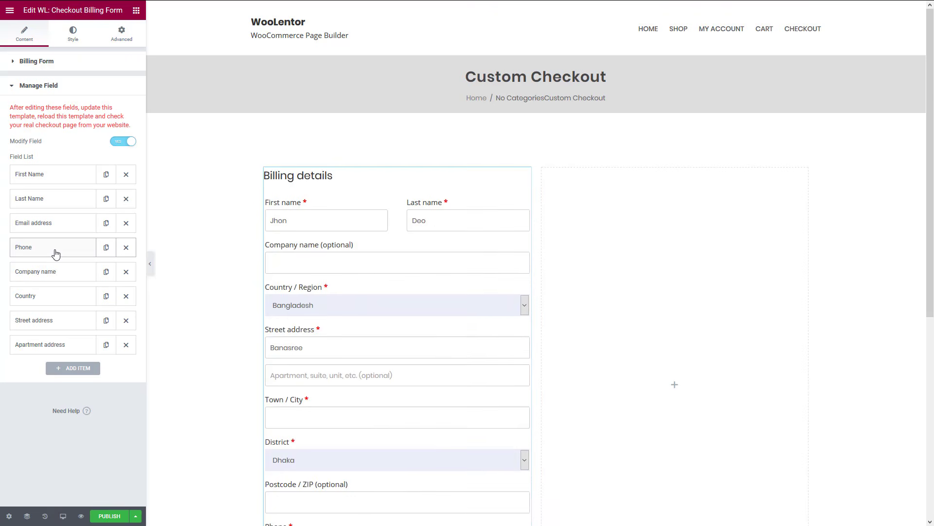
Step: Set the billing form heading's font size to 24 px and give it the dark blue global colour
click(72, 33)
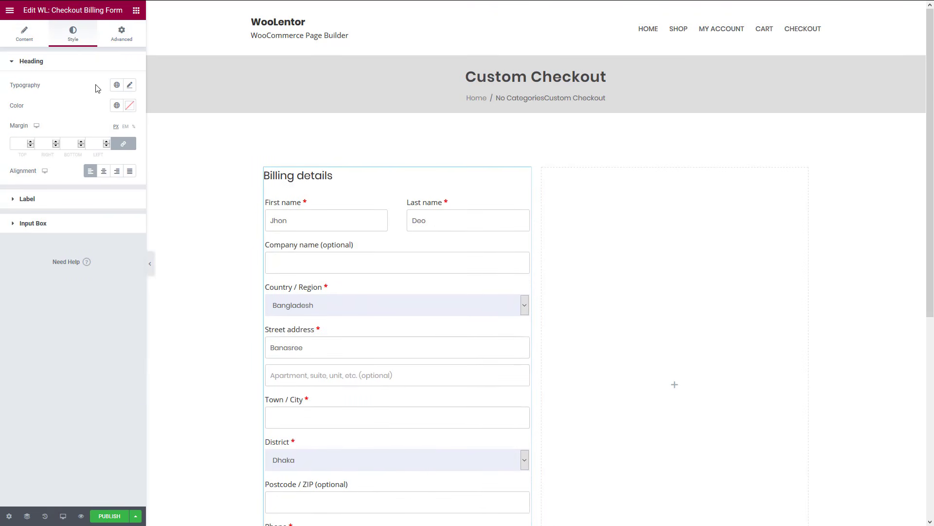
click(129, 85)
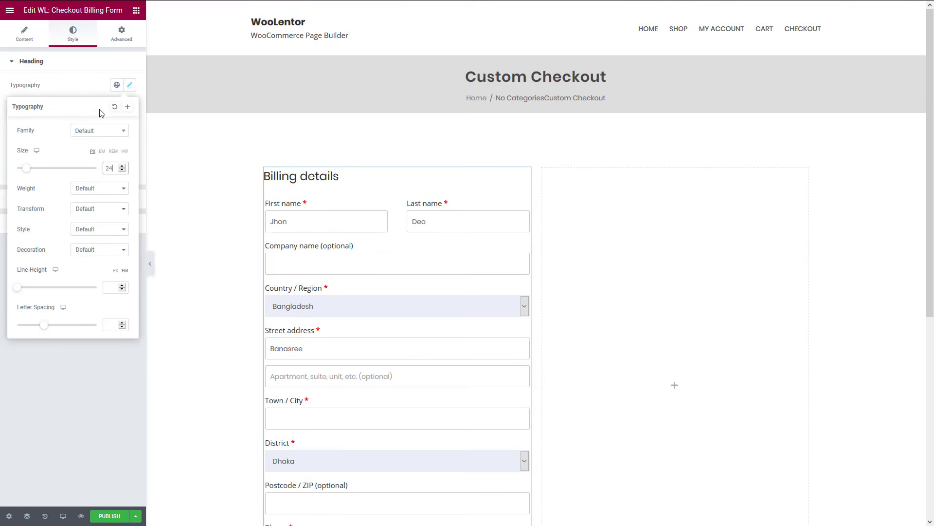
click(130, 86)
click(117, 106)
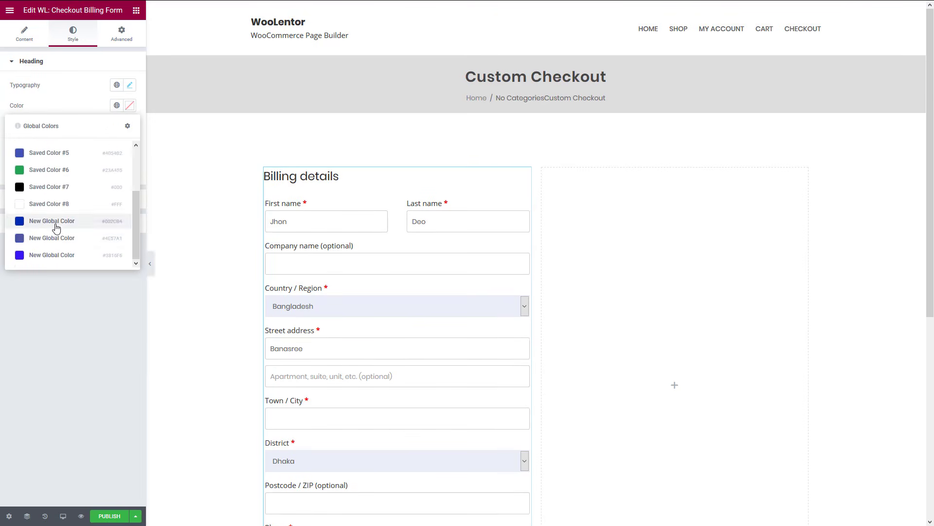
click(57, 223)
Step: Try centre and right alignment on the billing form heading and return it to left alignment
click(104, 171)
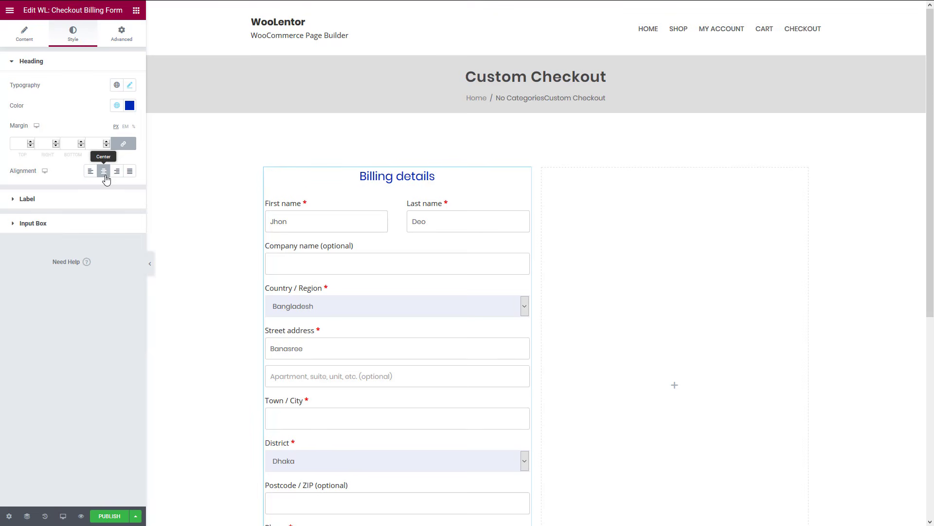
click(117, 171)
click(88, 173)
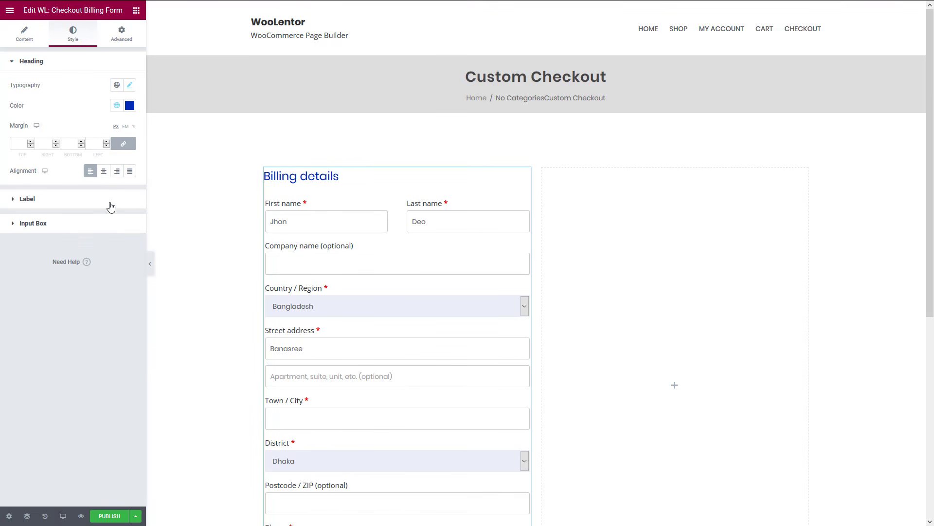
Step: Set the billing form labels to font weight 600 and apply the dark blue global colour to them
click(111, 200)
click(130, 109)
click(110, 213)
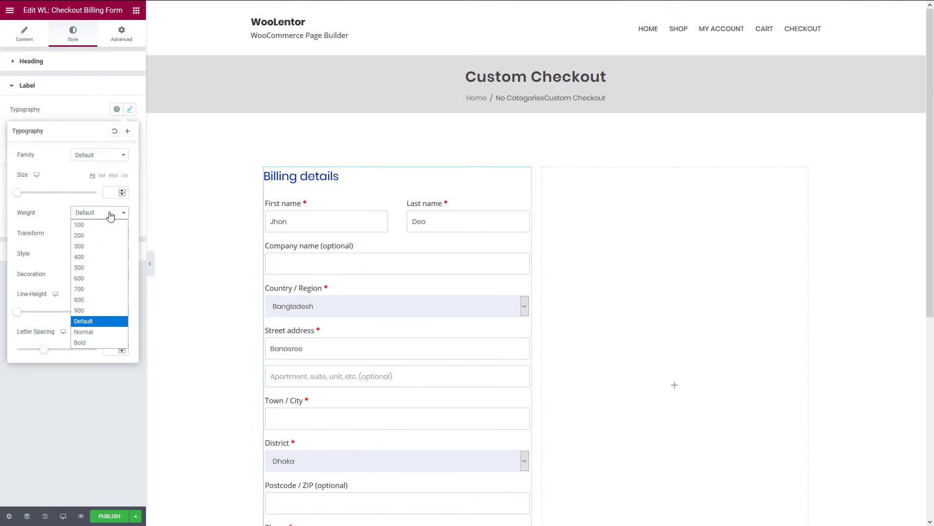
click(90, 279)
click(110, 116)
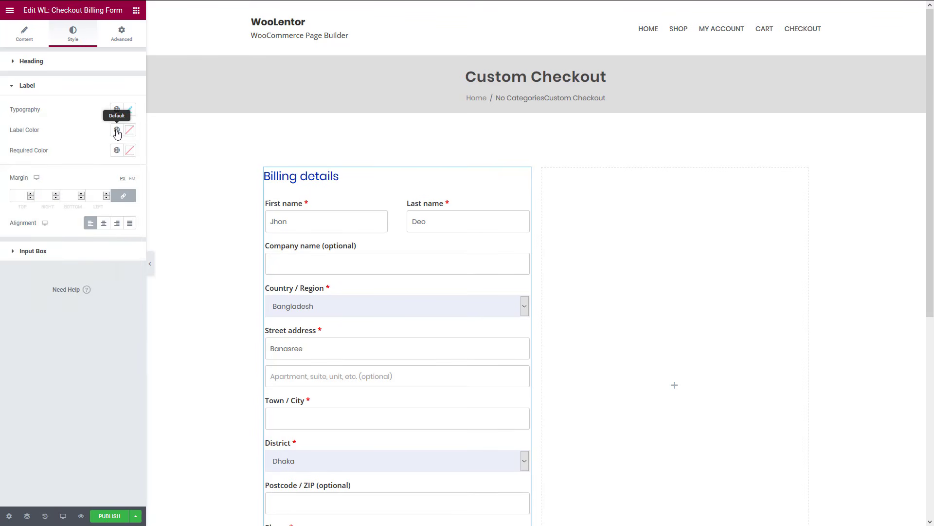
click(116, 129)
scroll(77, 234, down, 2)
click(72, 245)
Step: Set the text colour of the billing form's input boxes to near-black
click(93, 250)
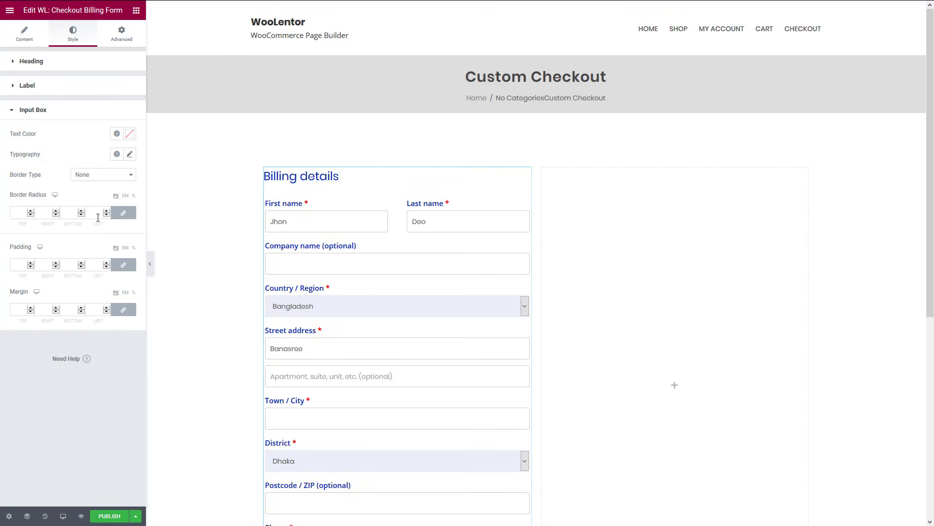
click(129, 134)
click(23, 237)
click(108, 132)
Step: Give the input boxes a solid border of width 1 on all sides in the indigo global colour
click(114, 176)
click(97, 194)
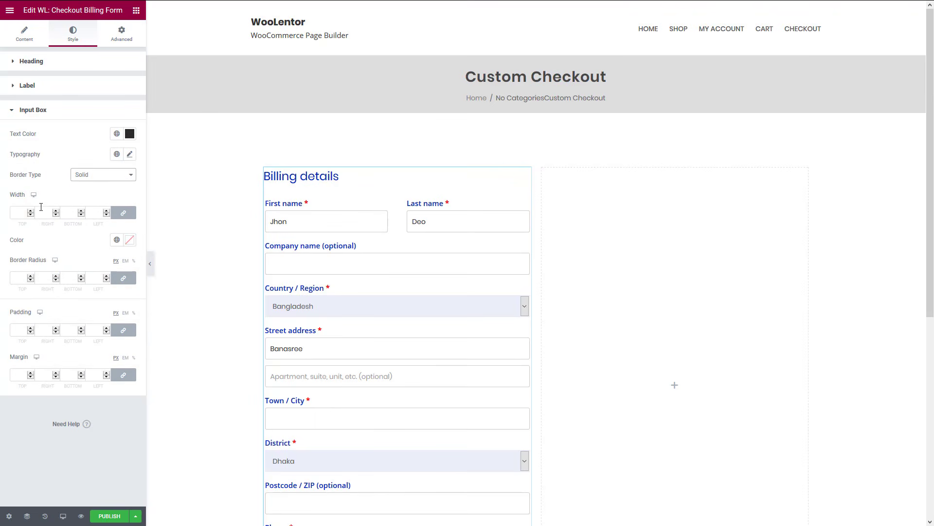
click(16, 212)
text(1)
click(117, 239)
scroll(49, 350, down, 3)
click(38, 377)
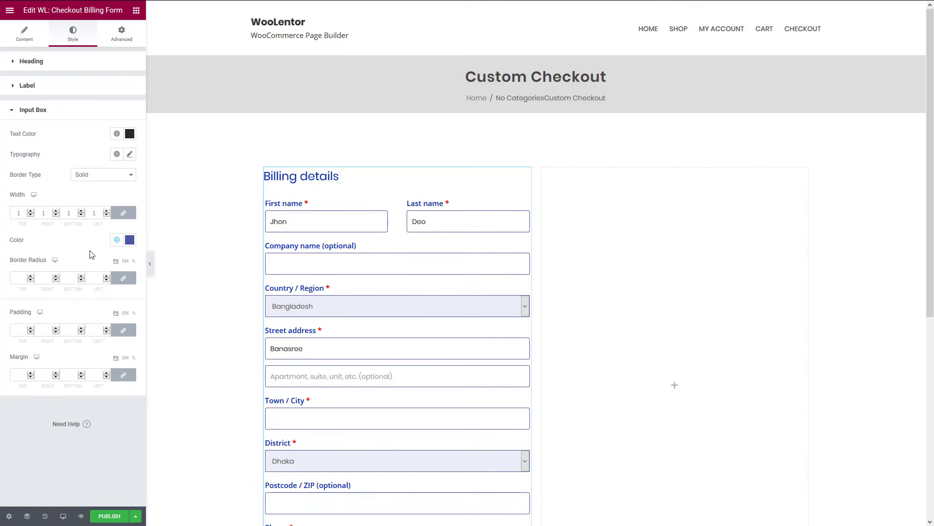
Step: Preview the styled billing form at full width without the editor panel, and restore the panel
click(149, 264)
scroll(111, 263, down, 2)
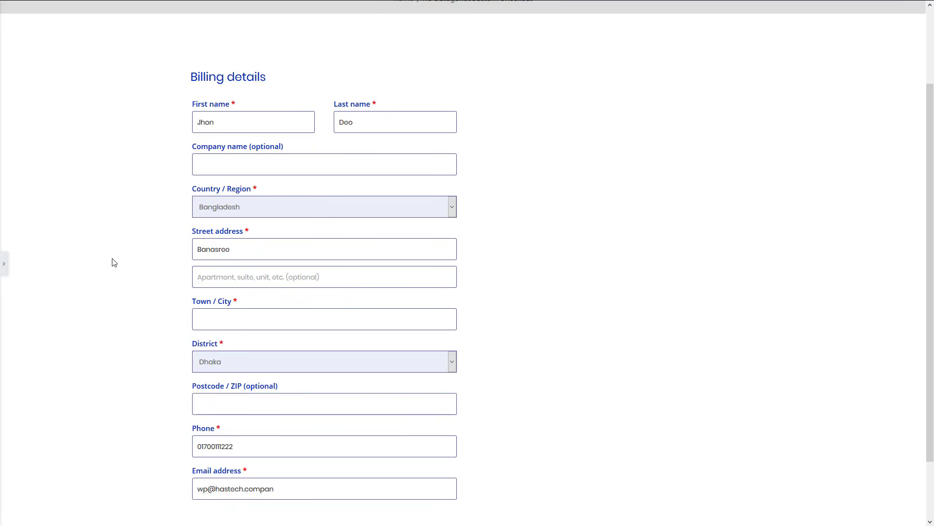
click(4, 264)
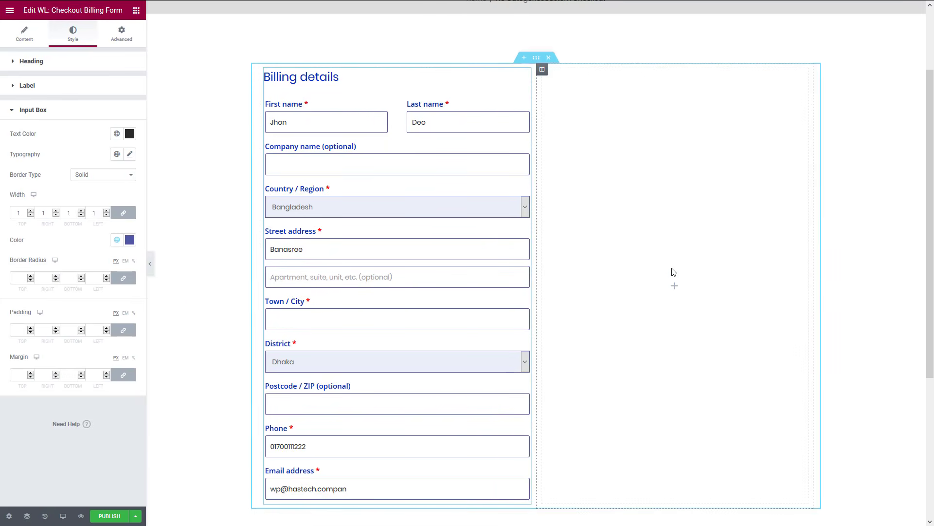
Step: Add the WL: Checkout Shipping Form widget to the empty column beside the billing form
click(676, 288)
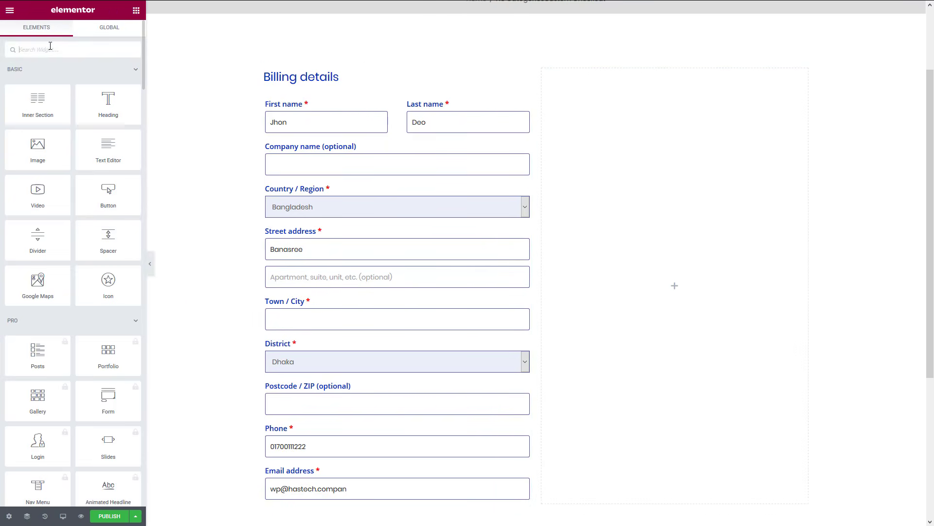
text(checkout)
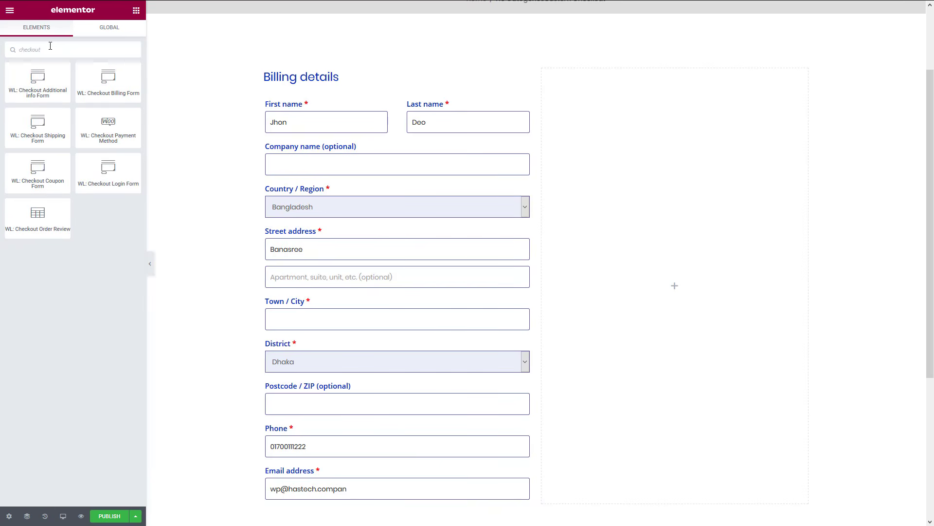
drag(37, 128, 703, 268)
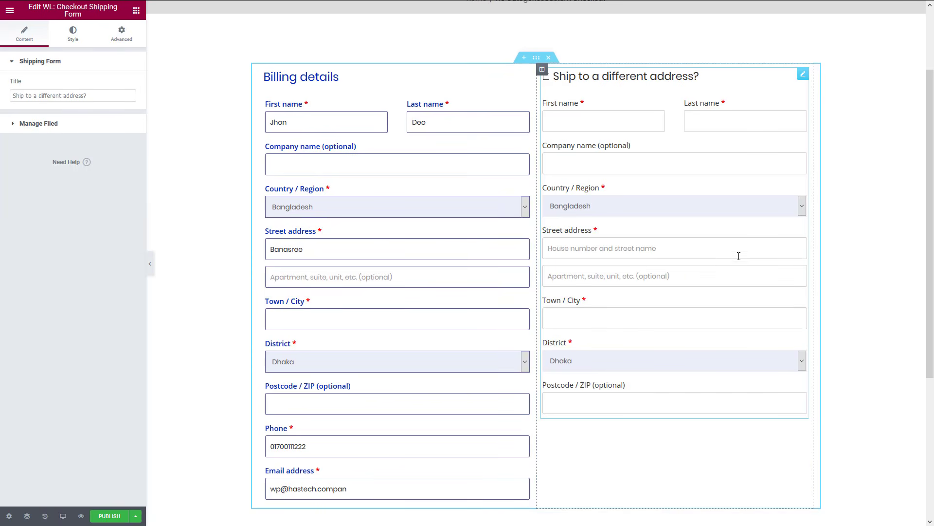
Step: Enable field modification for the shipping form and remove the Postcode / ZIP, State / County and Town / City fields from its field list
click(99, 99)
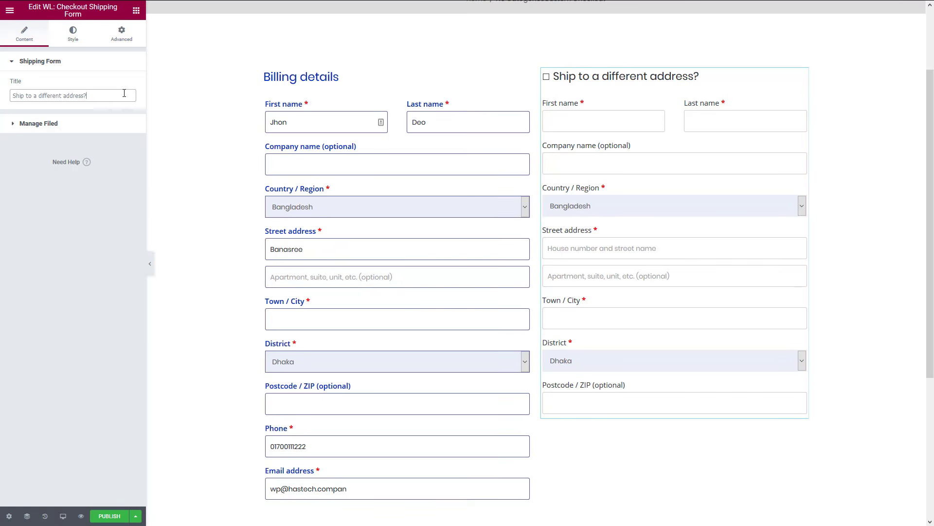
click(116, 126)
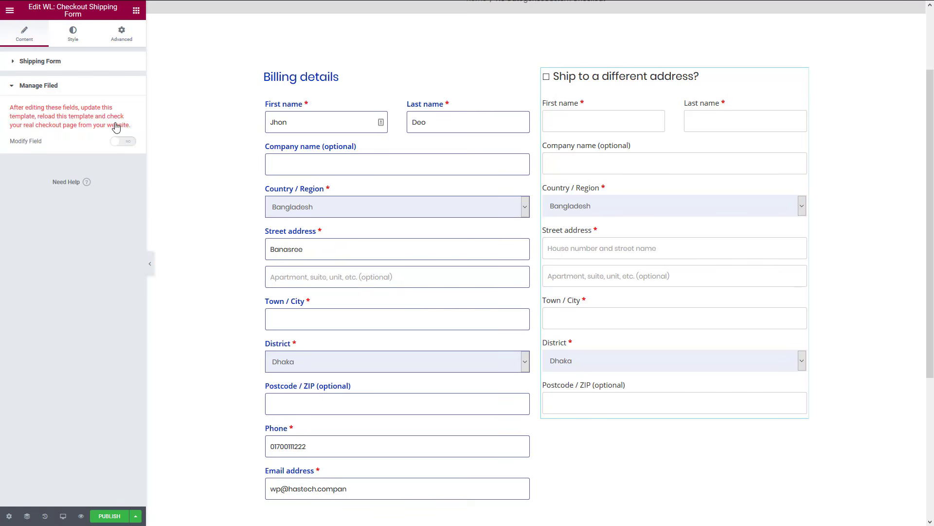
click(121, 142)
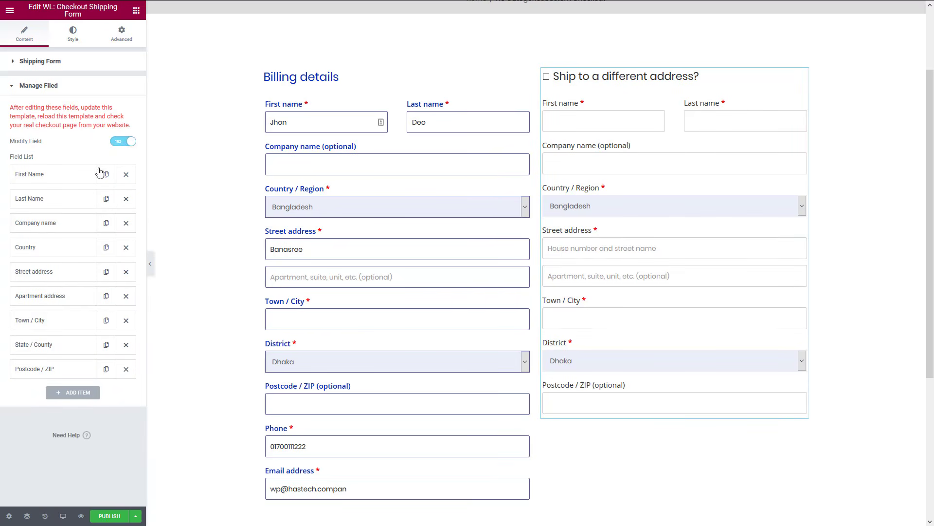
click(126, 369)
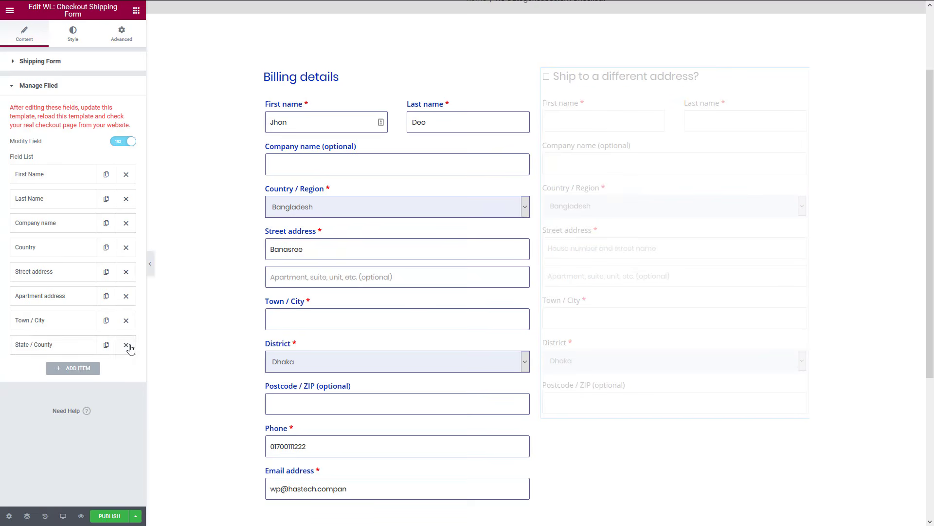
click(126, 344)
click(126, 320)
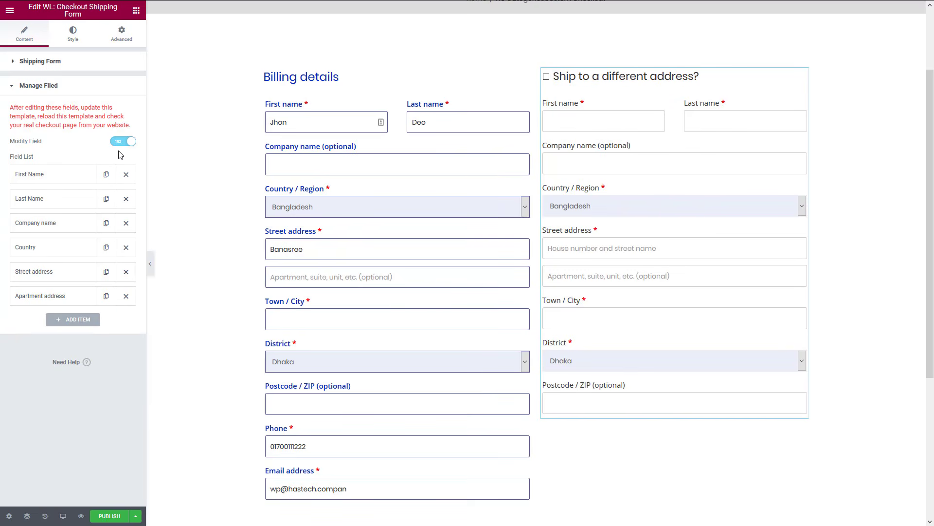
Step: Set the font size of the shipping form's heading to 24 px
click(73, 37)
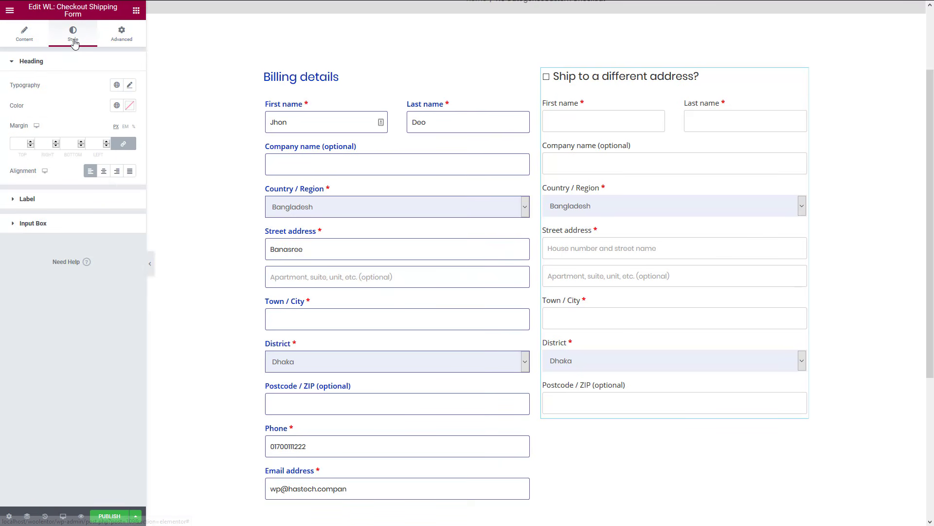
click(129, 85)
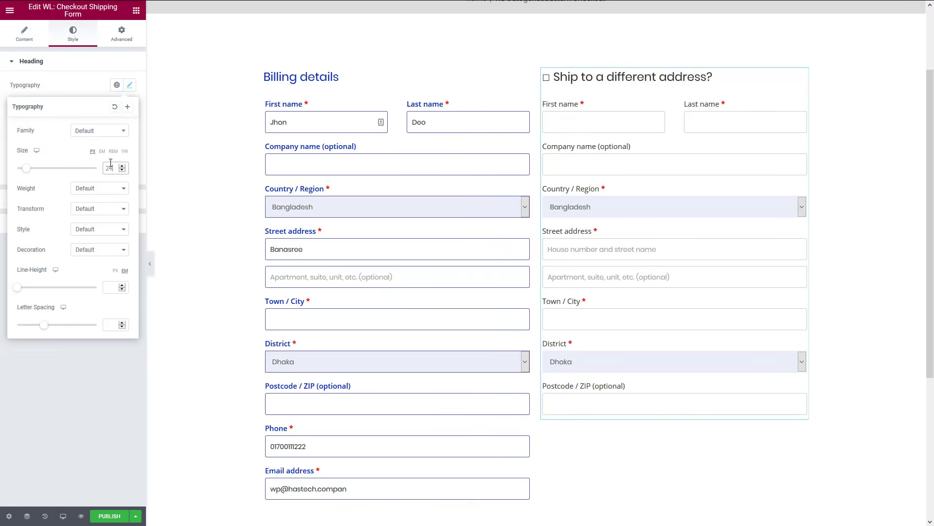
click(97, 62)
Step: Set the shipping form labels to font weight 600
click(98, 85)
click(129, 109)
click(100, 213)
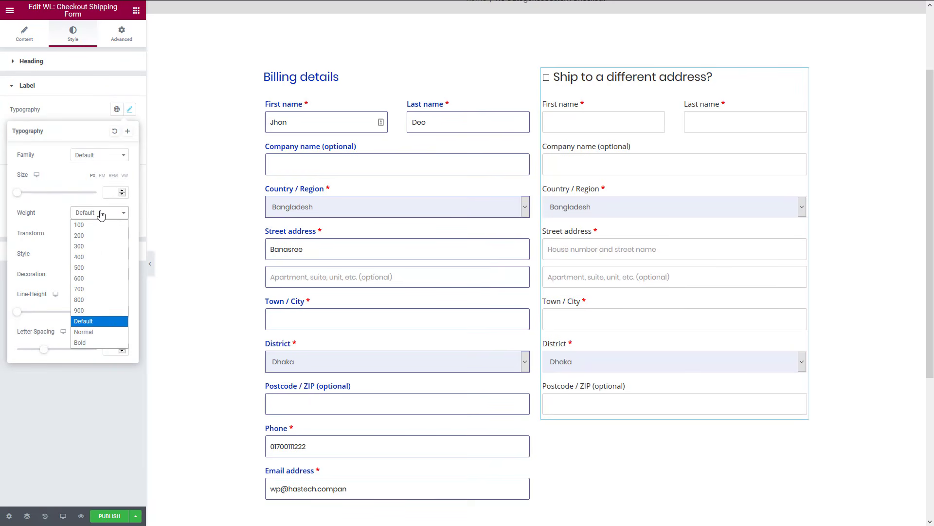
click(104, 278)
click(106, 111)
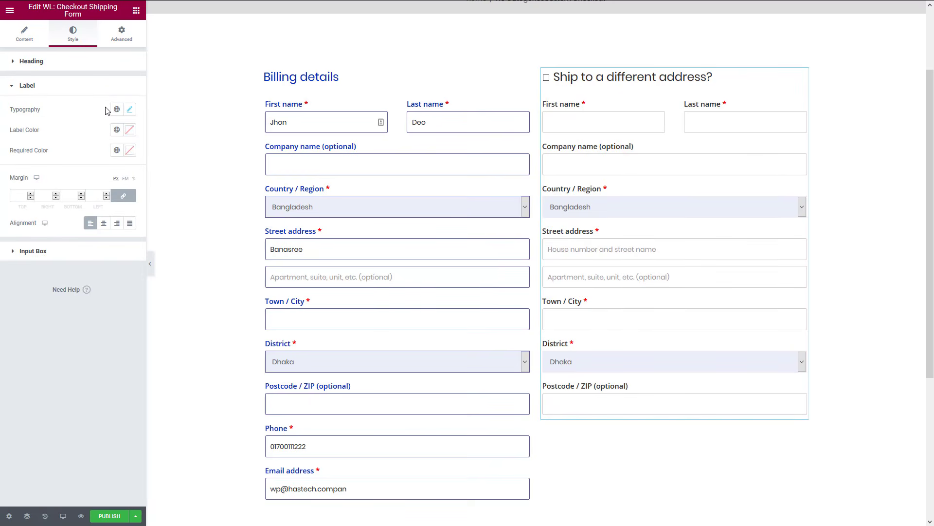
Step: Copy the billing form widget and paste its style onto the shipping form
right_click(310, 128)
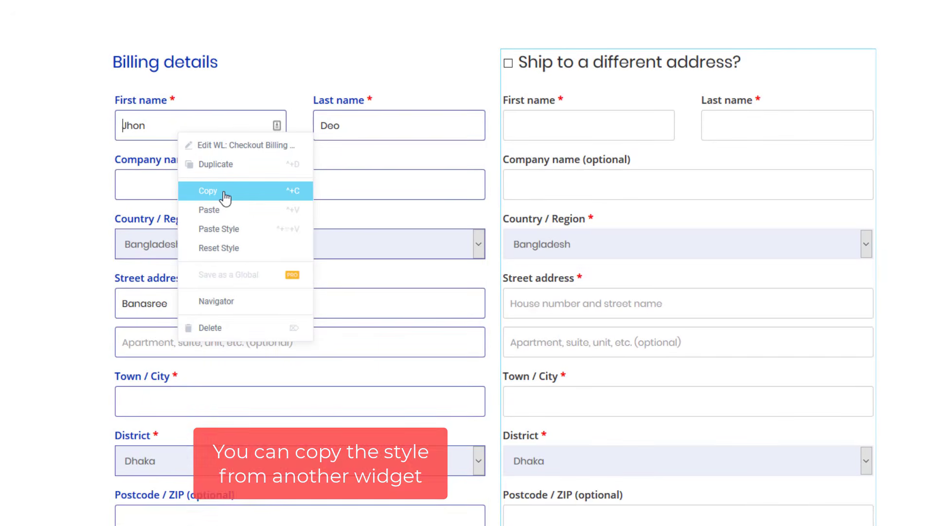
click(241, 192)
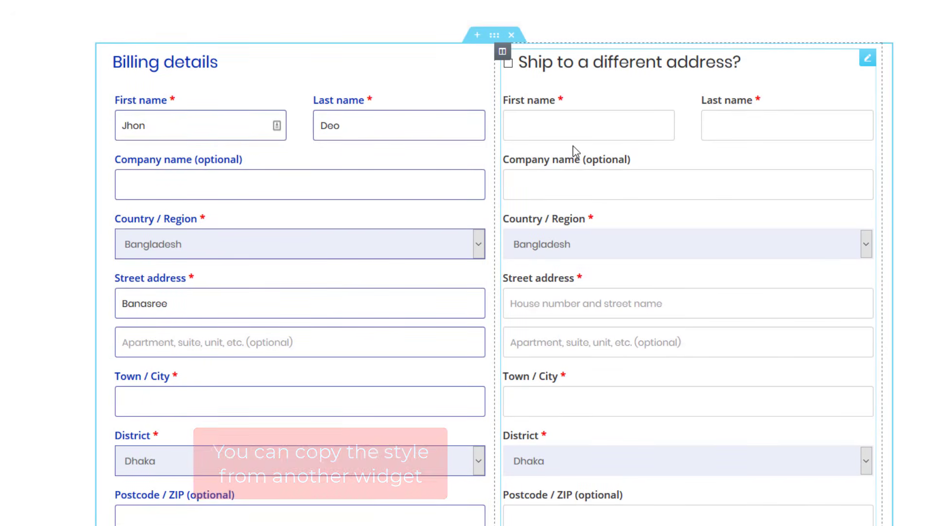
right_click(573, 131)
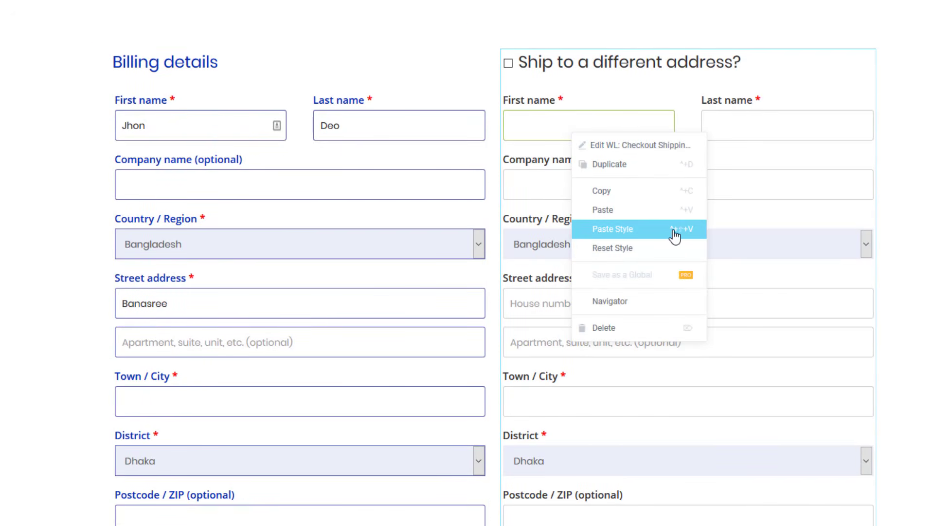
click(675, 236)
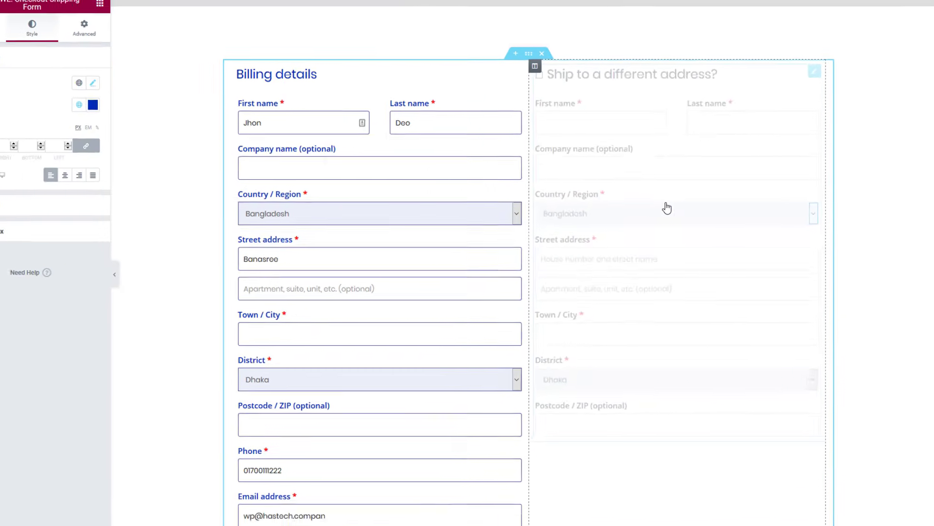
Step: Add a single-column section below the forms and place the WL: Checkout Order Review widget in it
scroll(695, 275, down, 4)
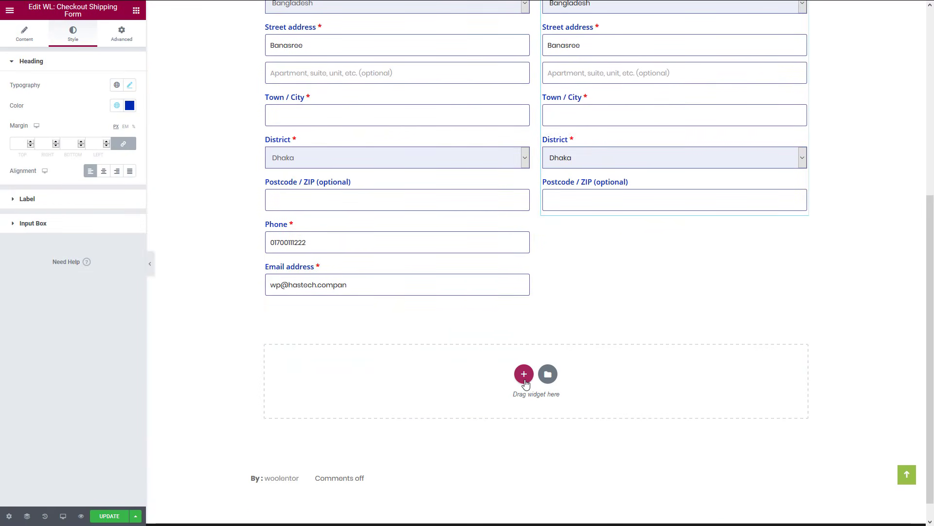
click(524, 374)
click(306, 403)
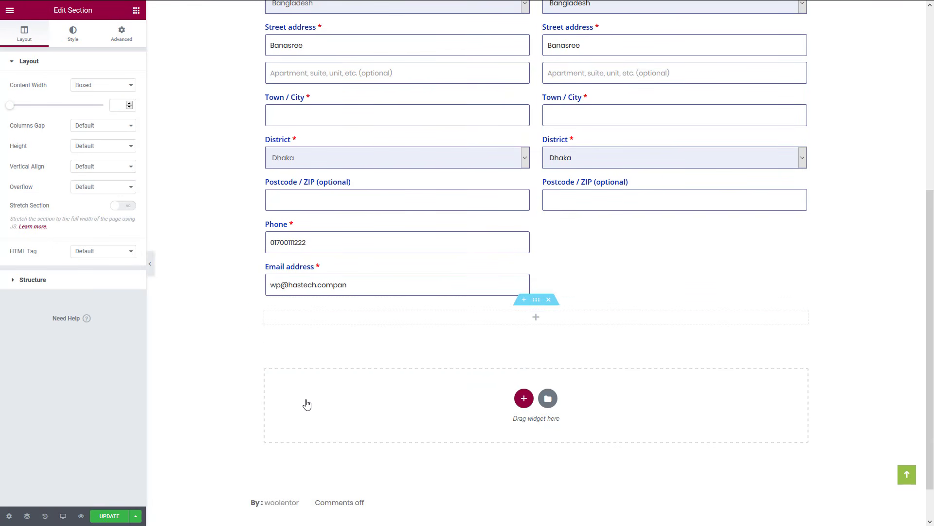
click(536, 318)
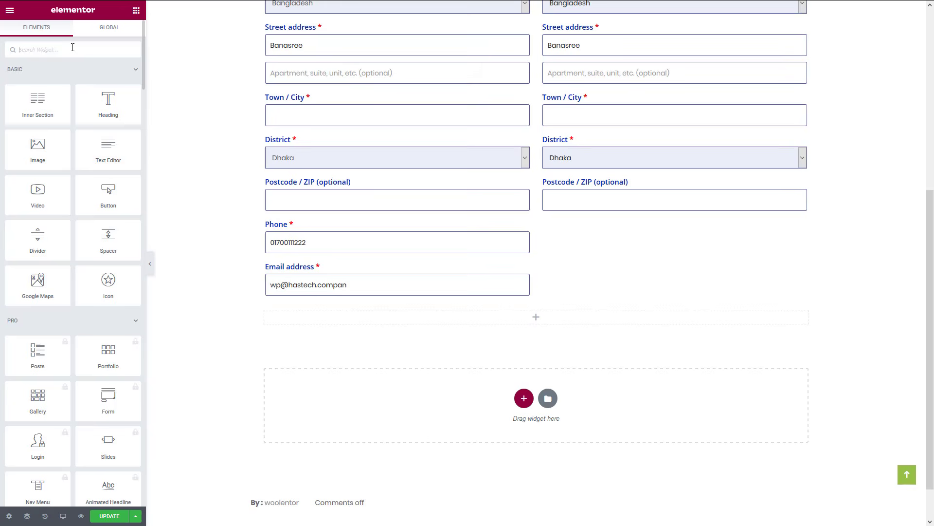
text(checkout)
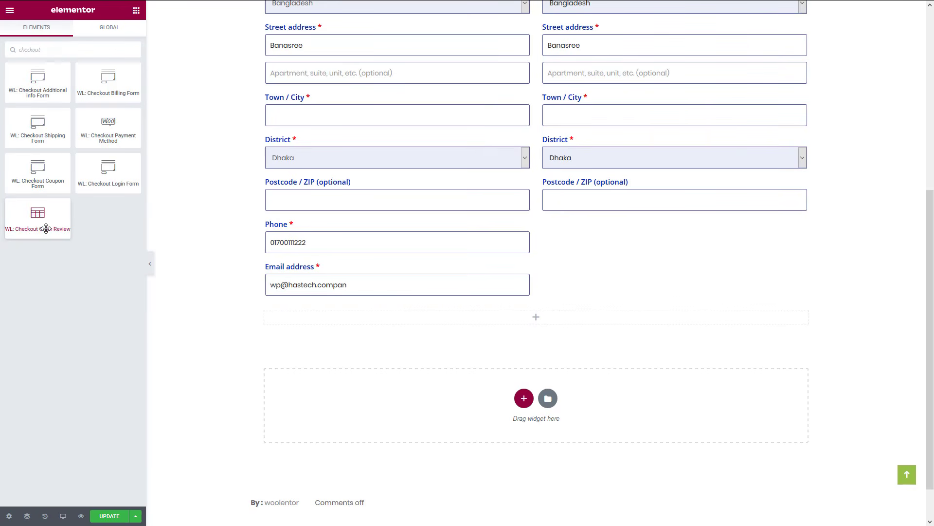
drag(46, 229, 531, 319)
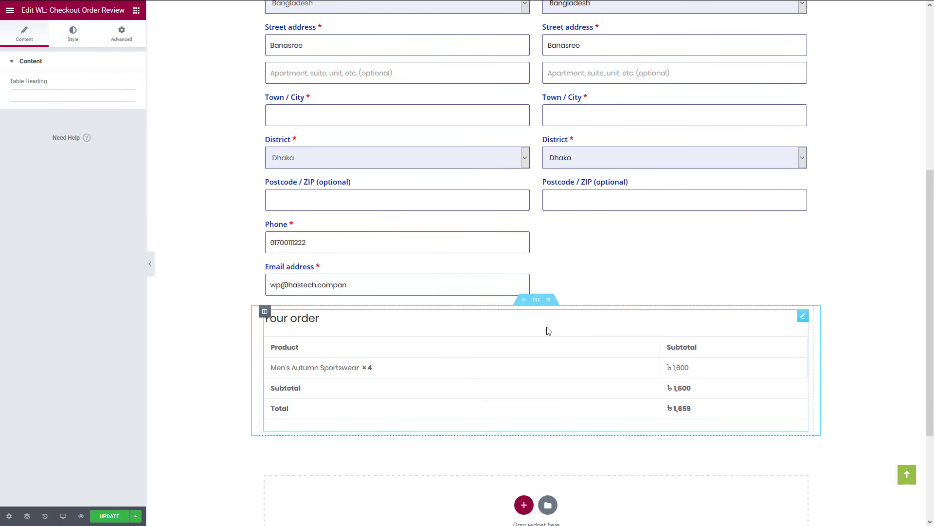
Step: Set the table heading of the order review widget to "Order Review"
scroll(557, 359, down, 1)
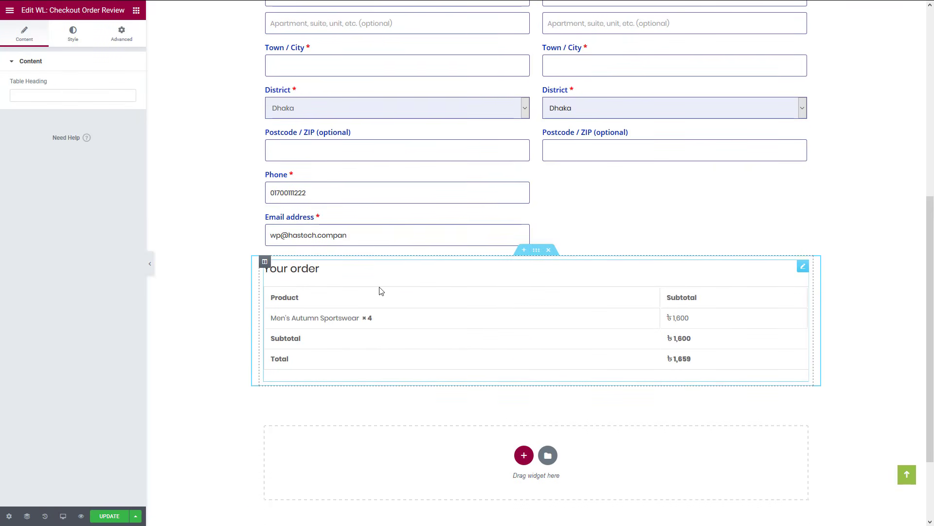
click(85, 96)
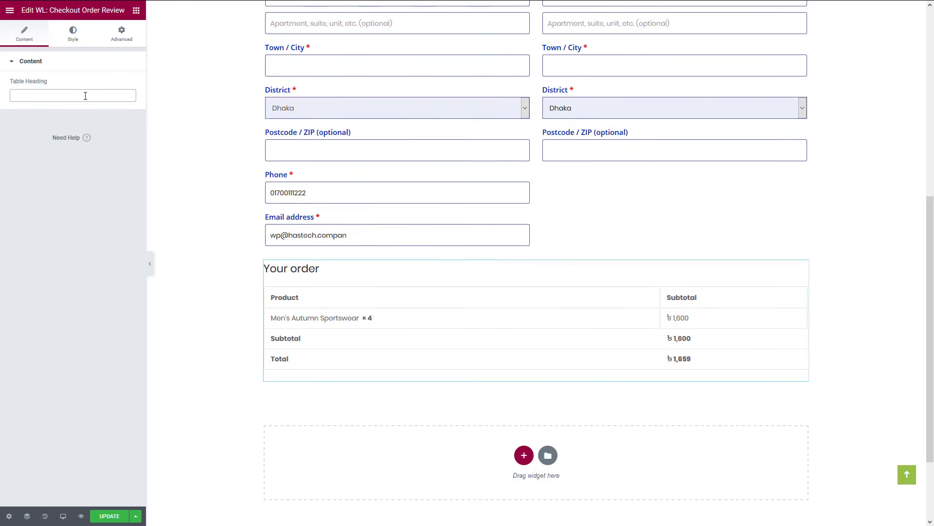
text(Order R)
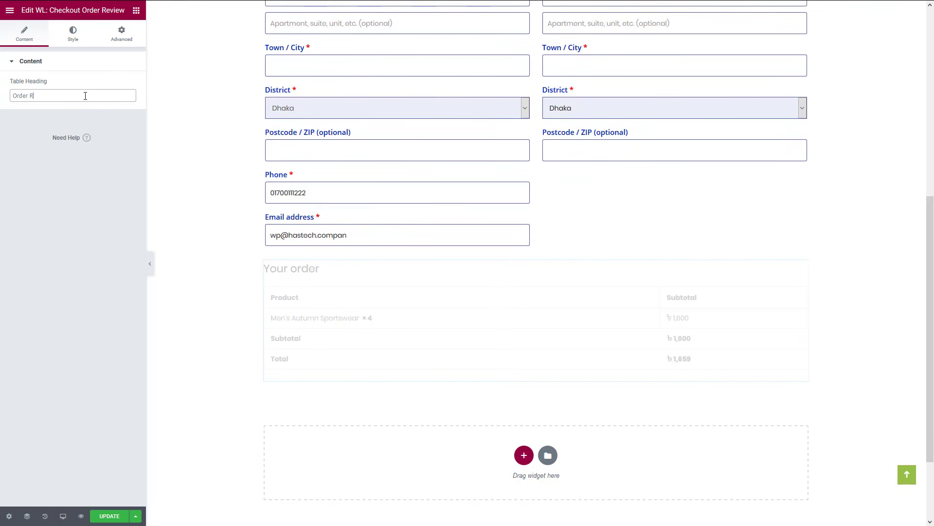
text(eview)
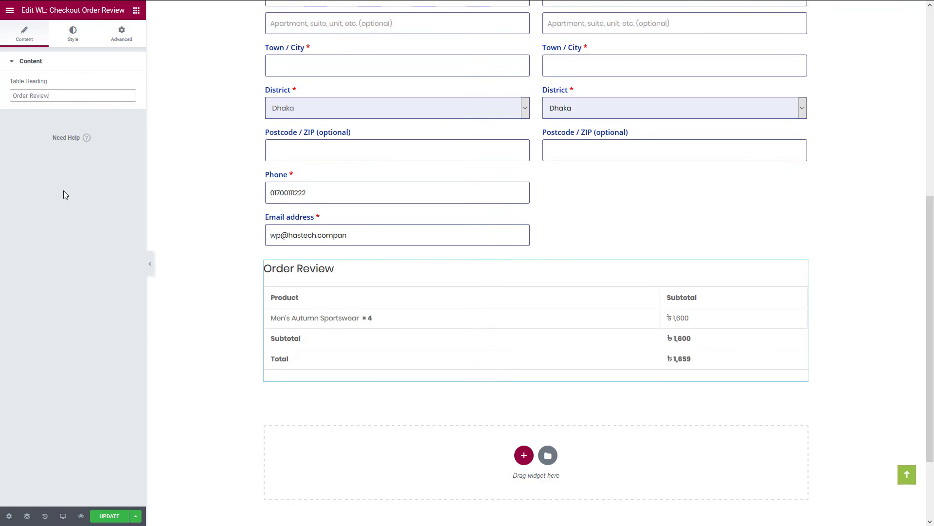
Step: Set the order review heading to font size 24 px and apply the dark blue global colour to it
click(78, 38)
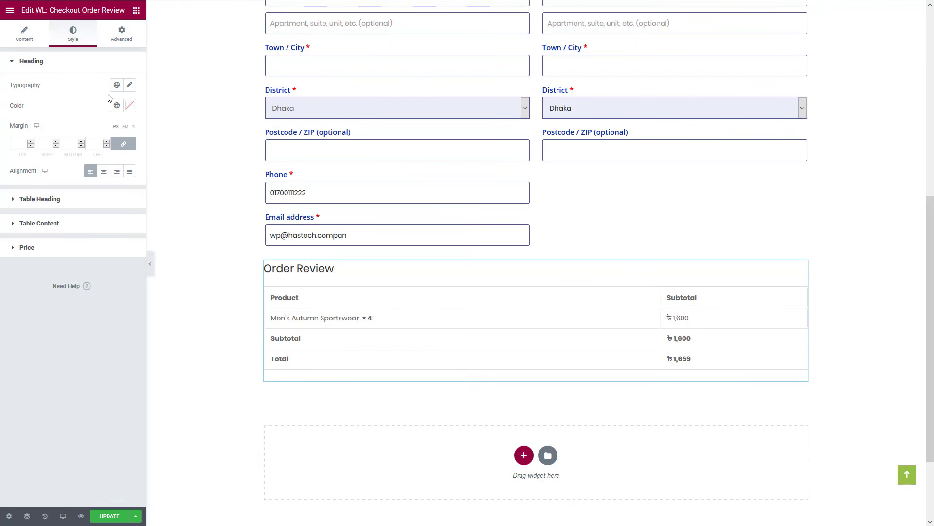
click(130, 85)
click(110, 168)
text(24)
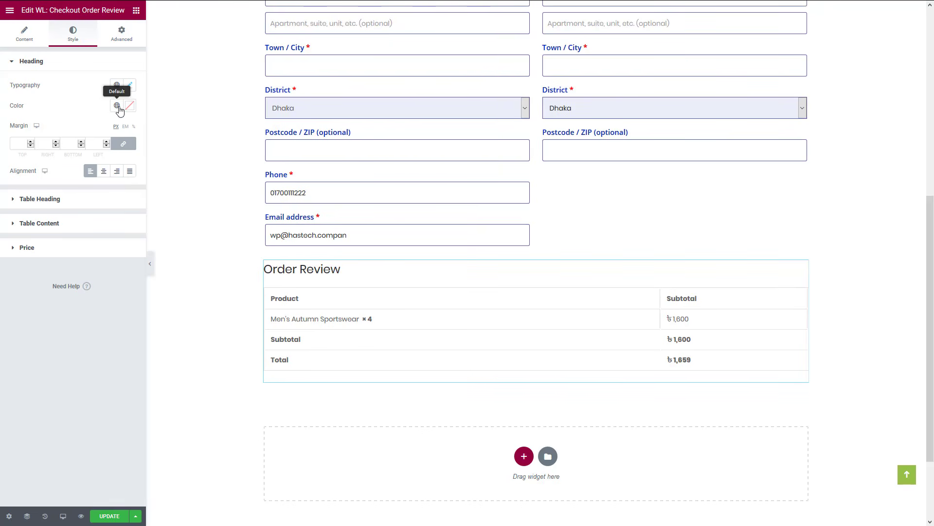
click(117, 106)
click(58, 220)
Step: Apply the indigo global colour to the order review's table headings and set its table content text to black
click(85, 203)
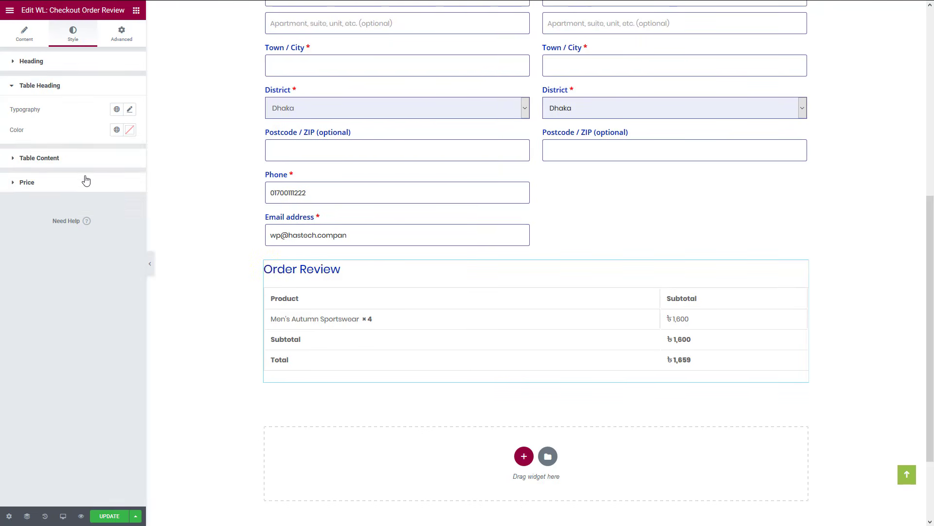
click(117, 129)
click(56, 264)
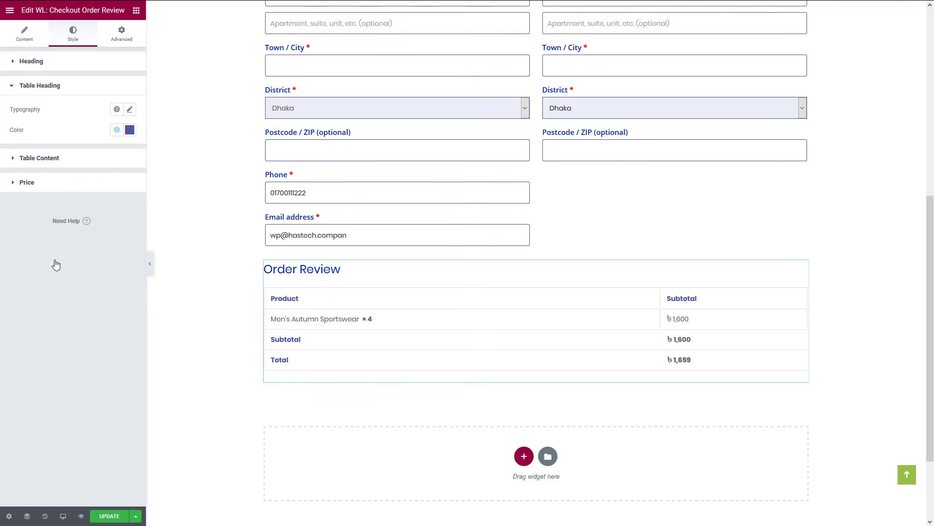
click(75, 158)
click(130, 154)
click(31, 265)
Step: Apply the dark blue global colour to the order review prices and the bright violet-blue global colour to the total prices
click(107, 190)
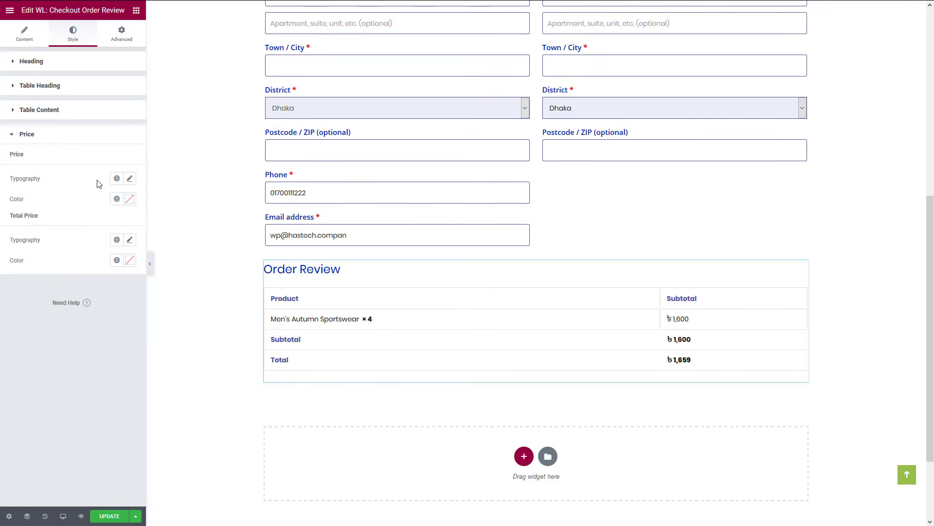
click(117, 200)
click(59, 318)
click(117, 259)
click(53, 418)
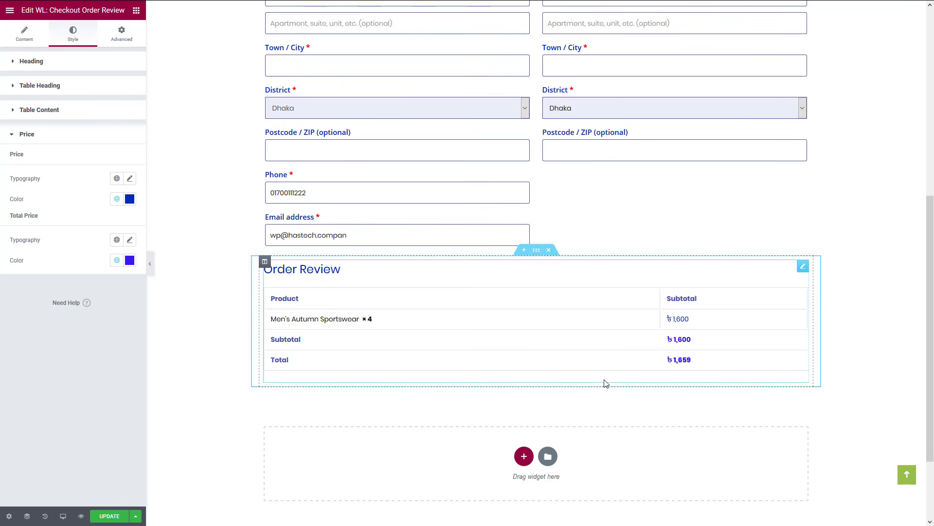
Step: Add the WL: Checkout Payment Method widget directly below the order review table
click(136, 10)
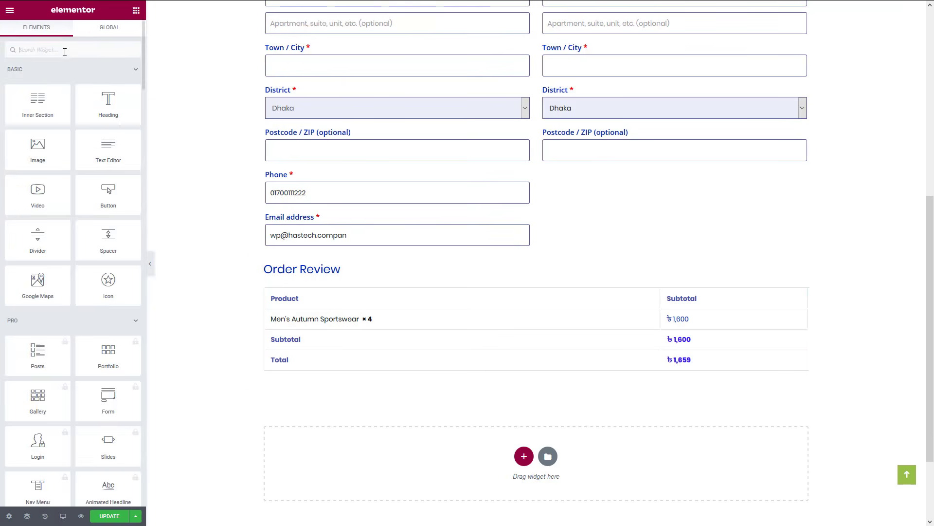
text(checkout)
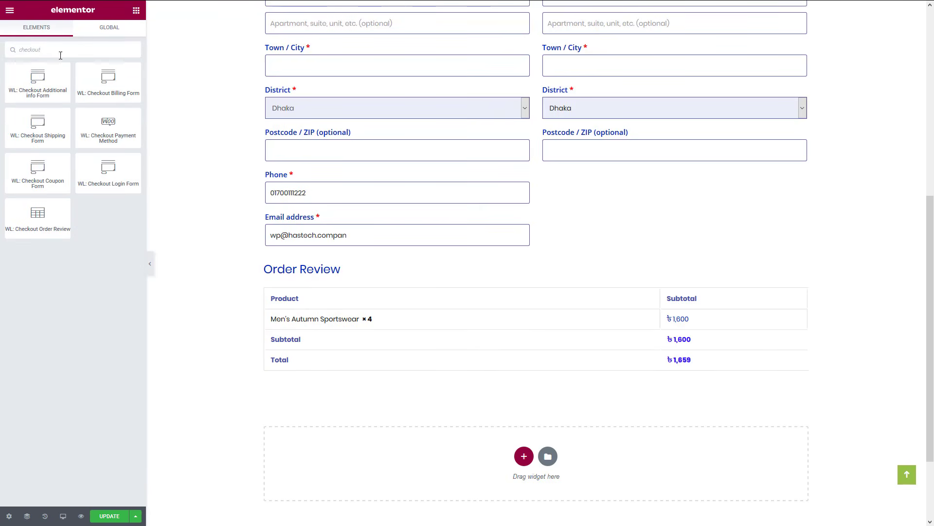
drag(108, 127, 503, 373)
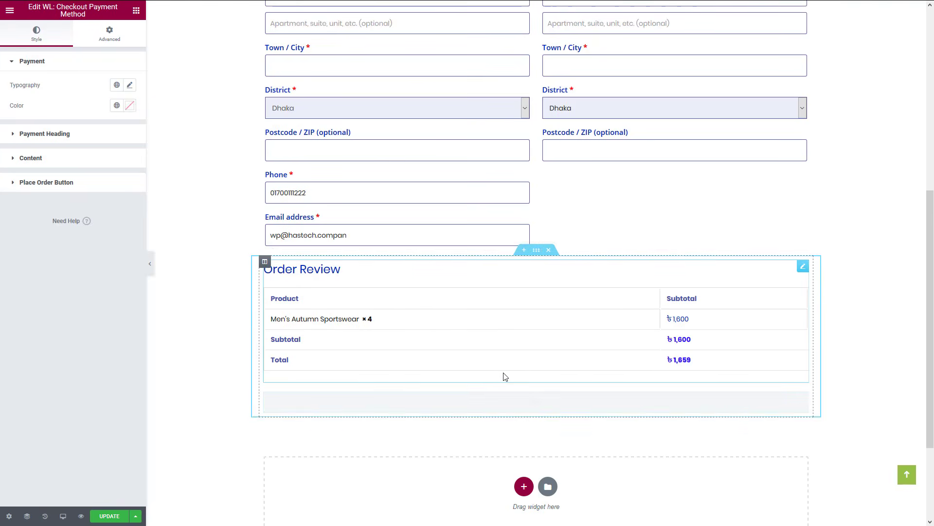
scroll(475, 362, down, 2)
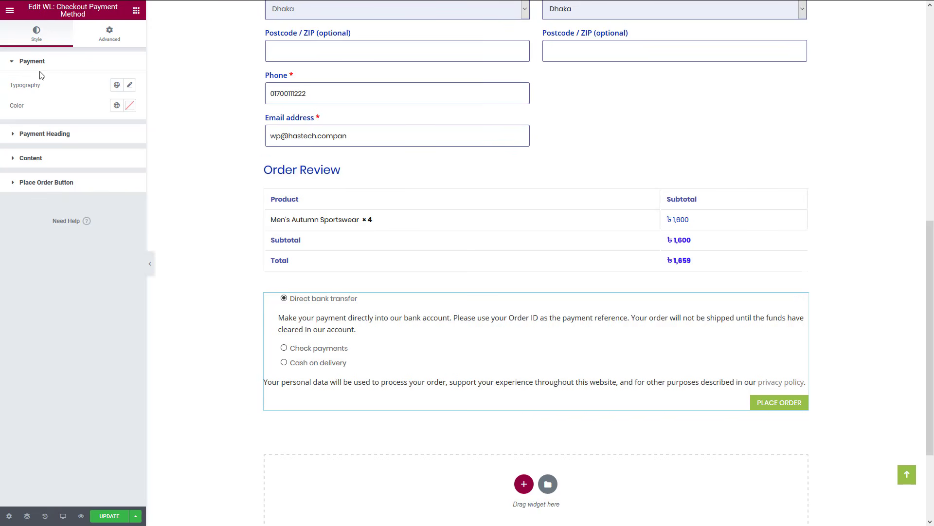
Step: Increase the font size of the general payment typography in the payment method widget
click(130, 85)
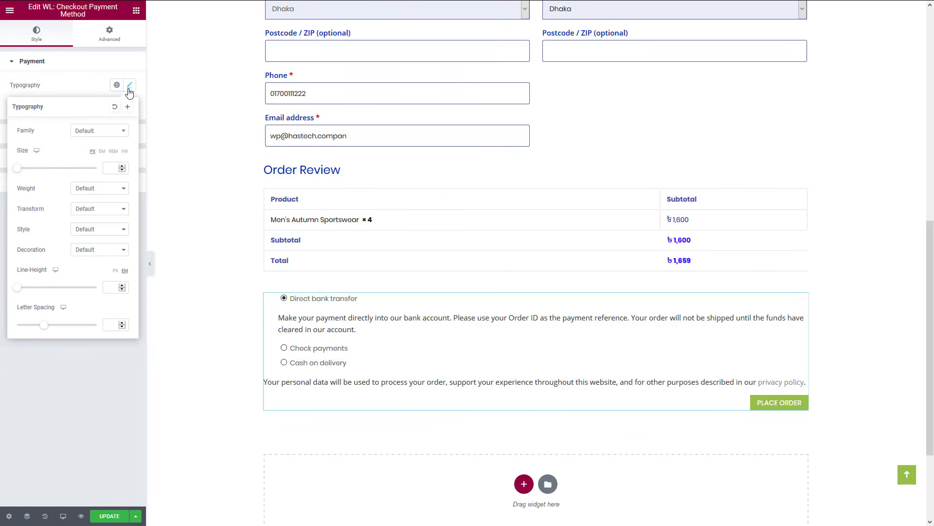
click(116, 169)
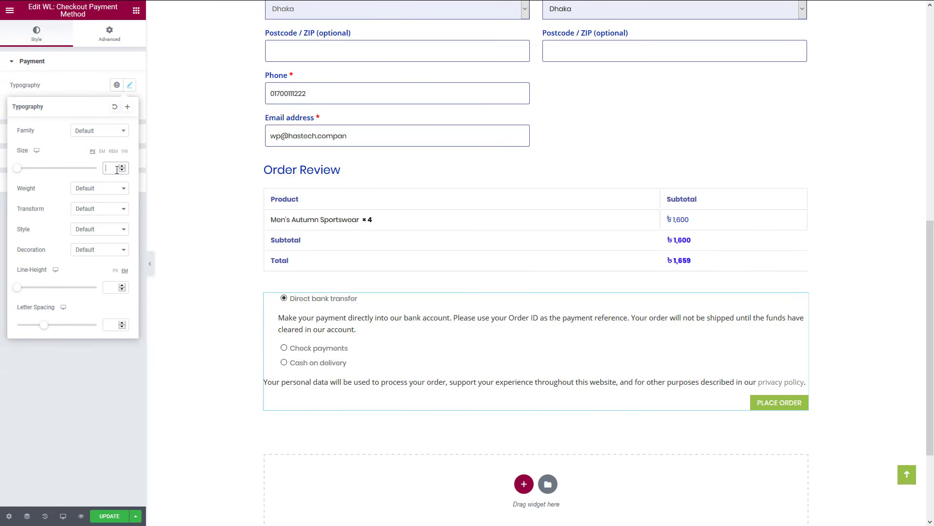
click(96, 380)
Step: Set the payment heading text of the payment methods to black and increase its font size
click(75, 135)
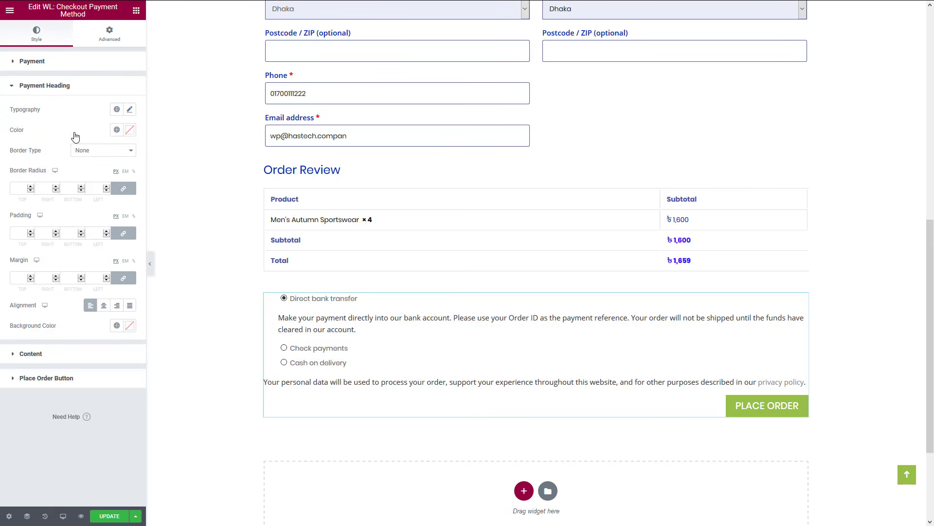
click(129, 130)
click(34, 242)
click(129, 109)
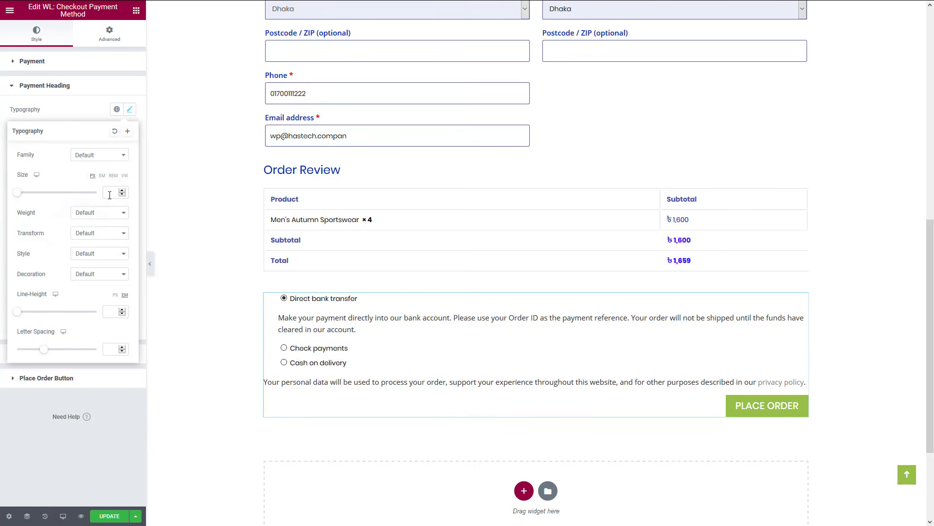
click(100, 116)
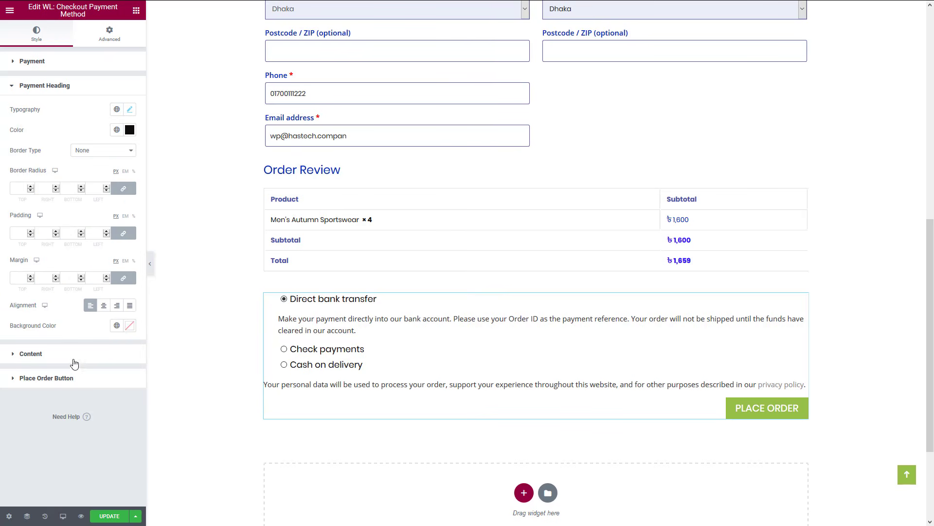
Step: Apply the indigo global colour to the Place Order button's background and preview the page without the editing panel
click(87, 382)
click(119, 222)
scroll(89, 370, down, 2)
click(42, 360)
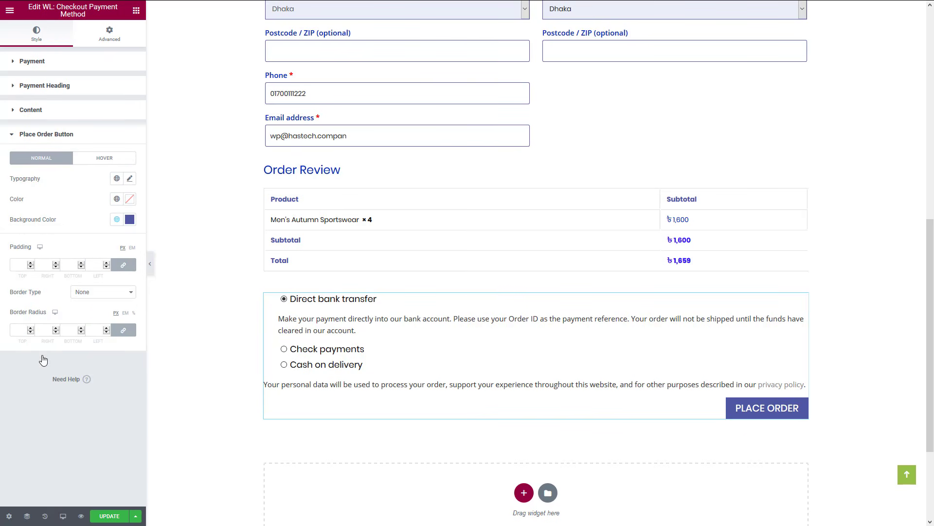
click(150, 267)
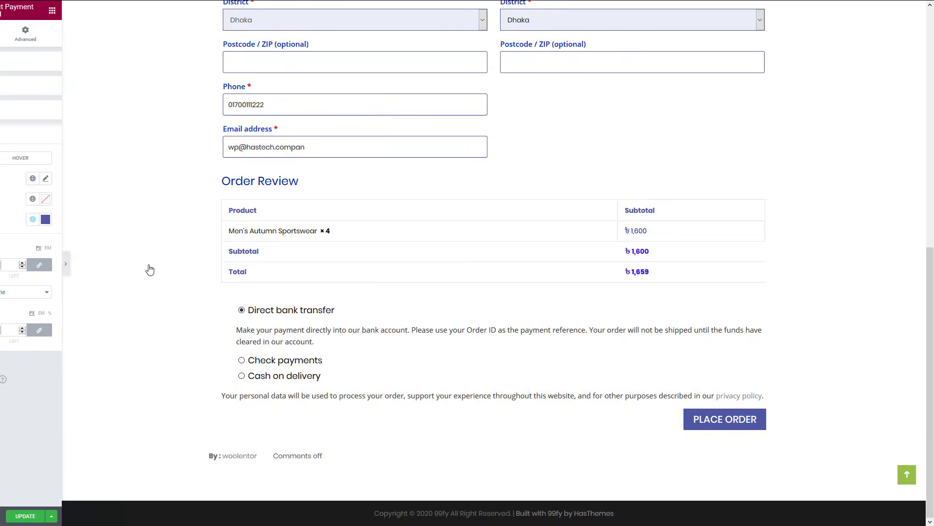
key(ctrl+p)
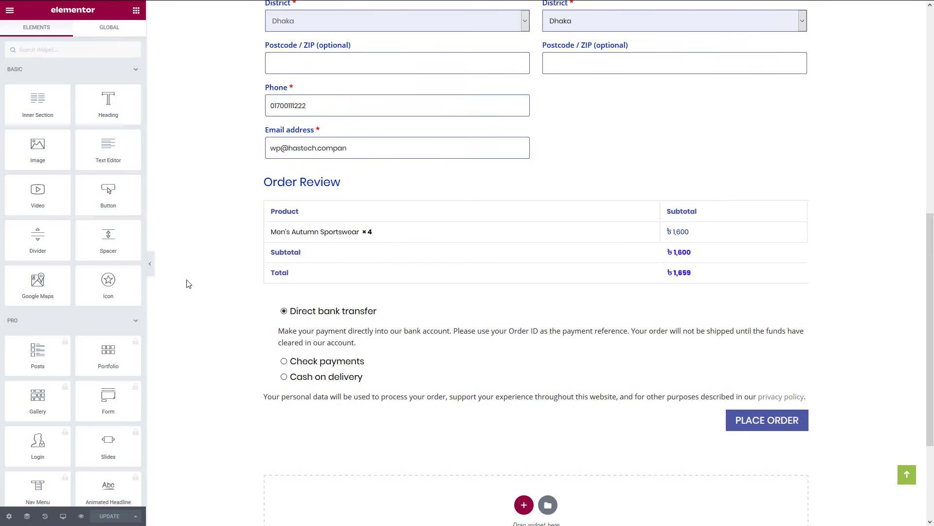
Step: Search the widgets for "checkout" and add the WL: Checkout Additional info Form widget directly above the order review
click(83, 52)
text(checkout)
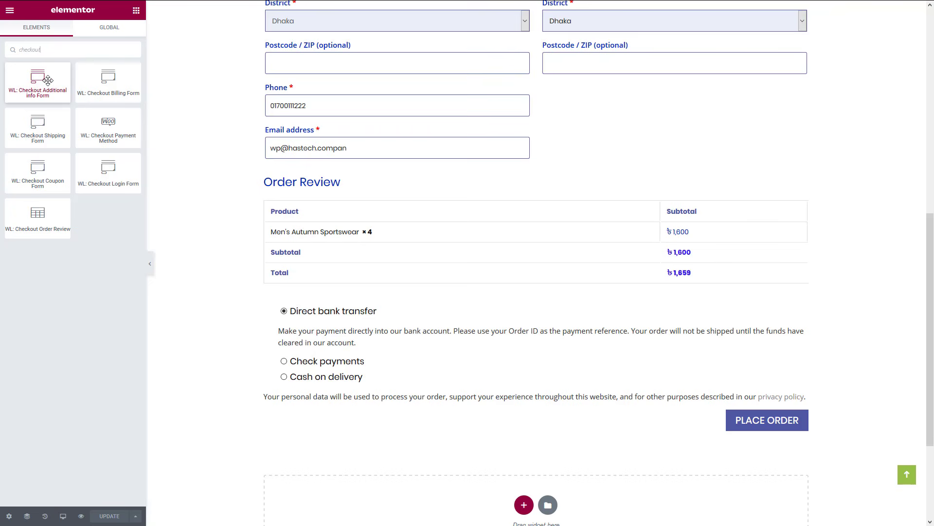
drag(48, 80, 366, 175)
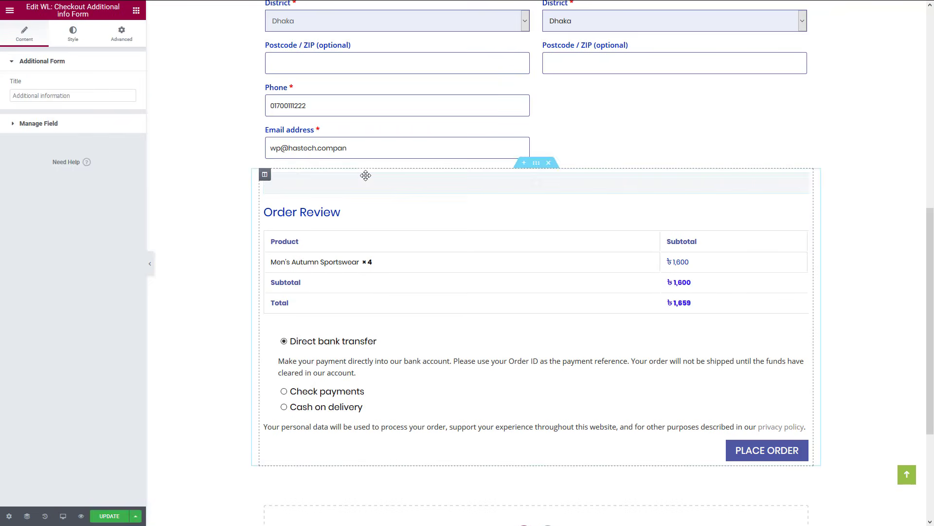
Step: Enable Modify Field for the additional information form, review the Order Notes field's options and add a new item to the field list
click(87, 96)
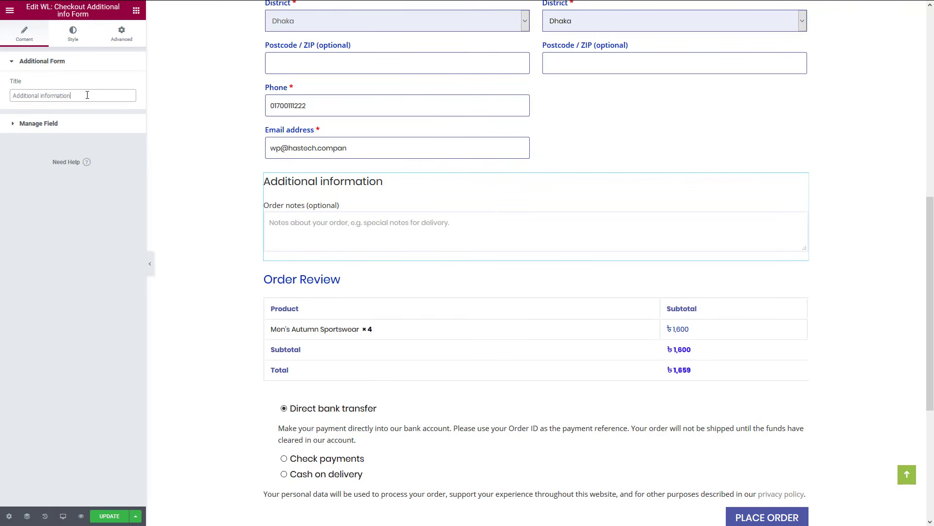
click(94, 126)
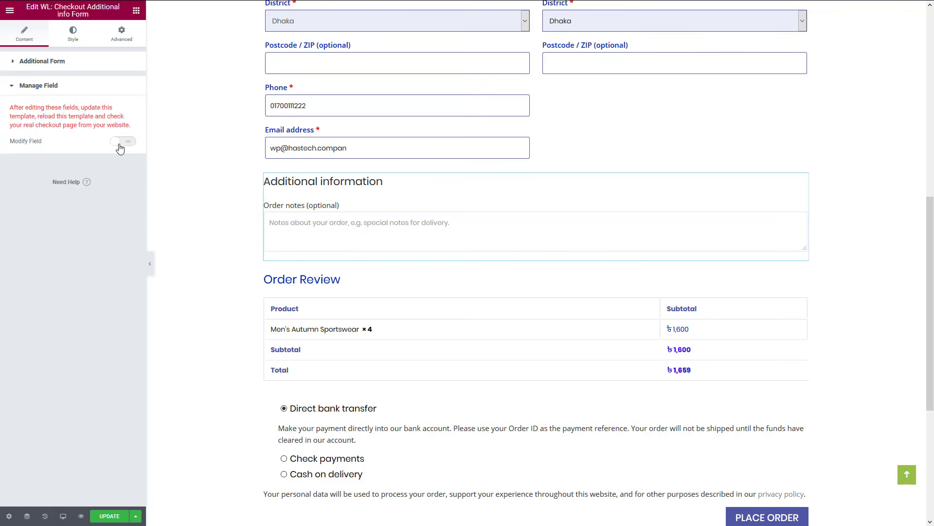
click(121, 142)
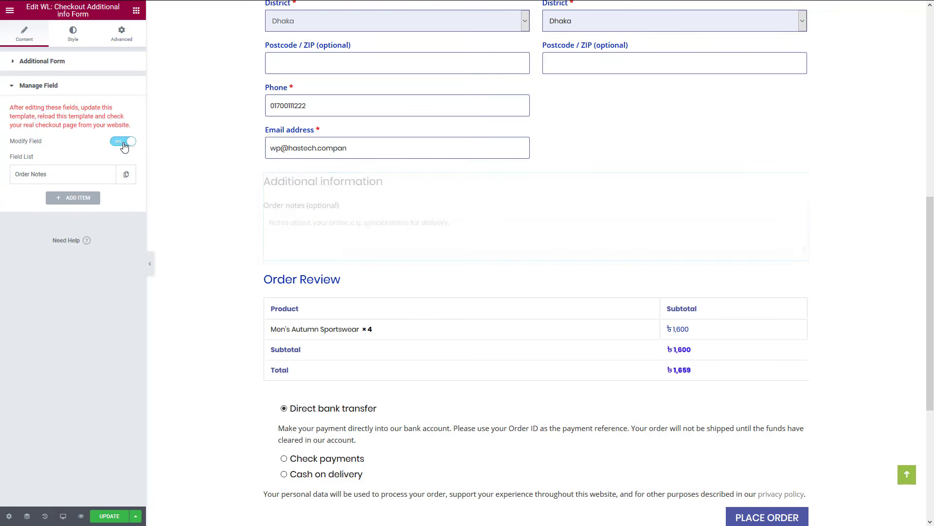
click(76, 179)
click(99, 198)
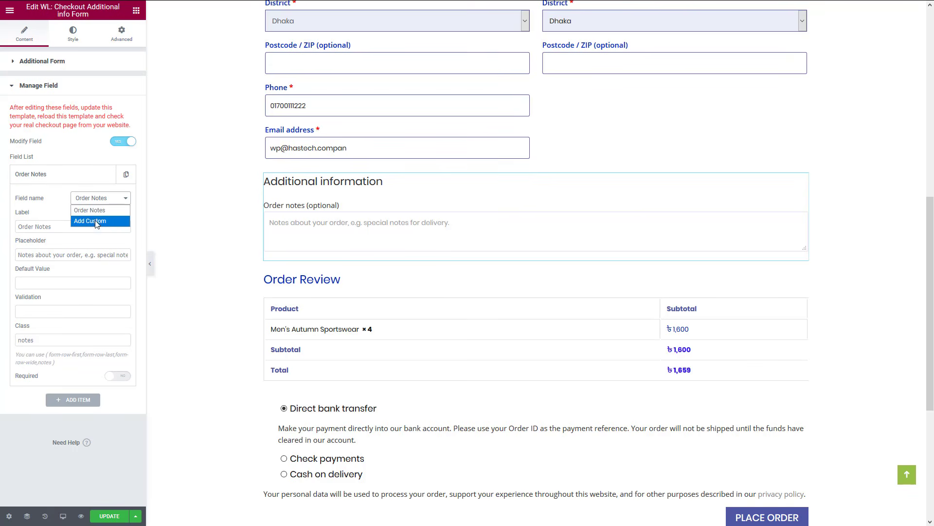
click(51, 204)
click(92, 226)
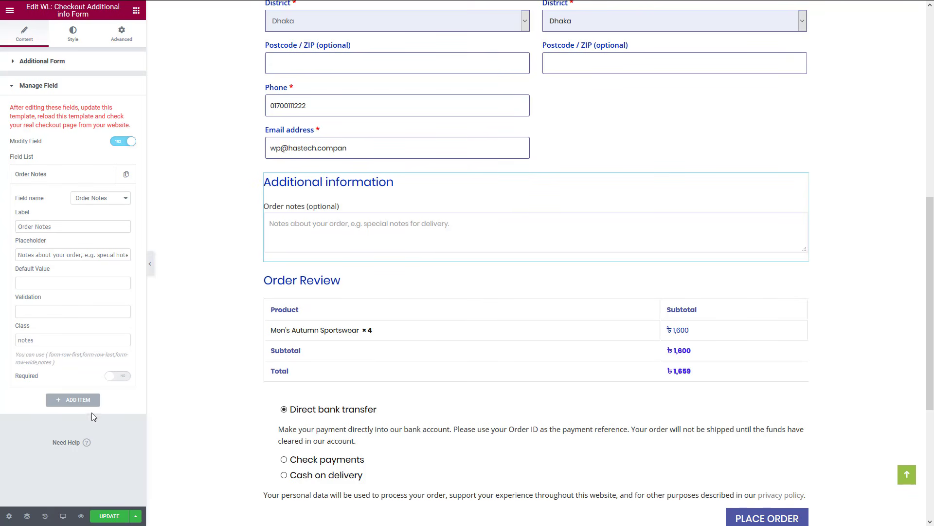
click(79, 401)
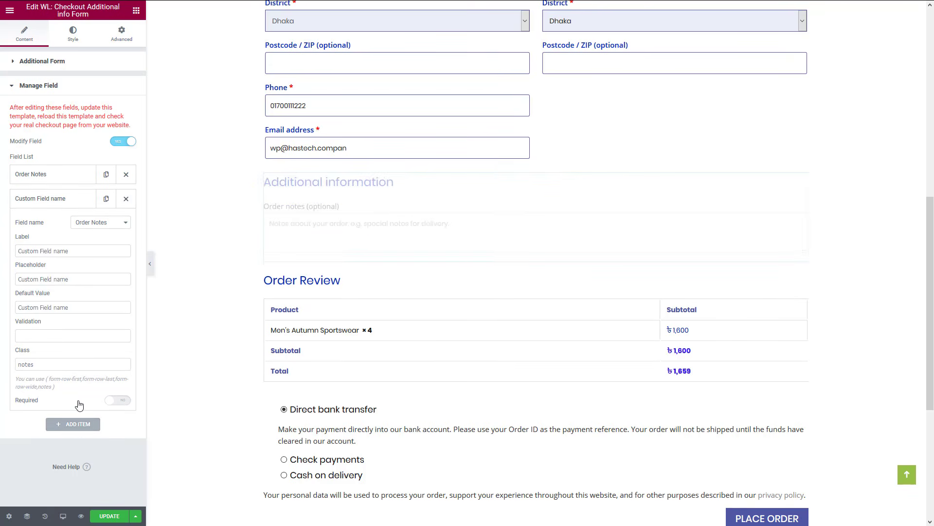
Step: Set the Additional information heading to font size 24 px and apply the dark blue global colour to it
click(72, 34)
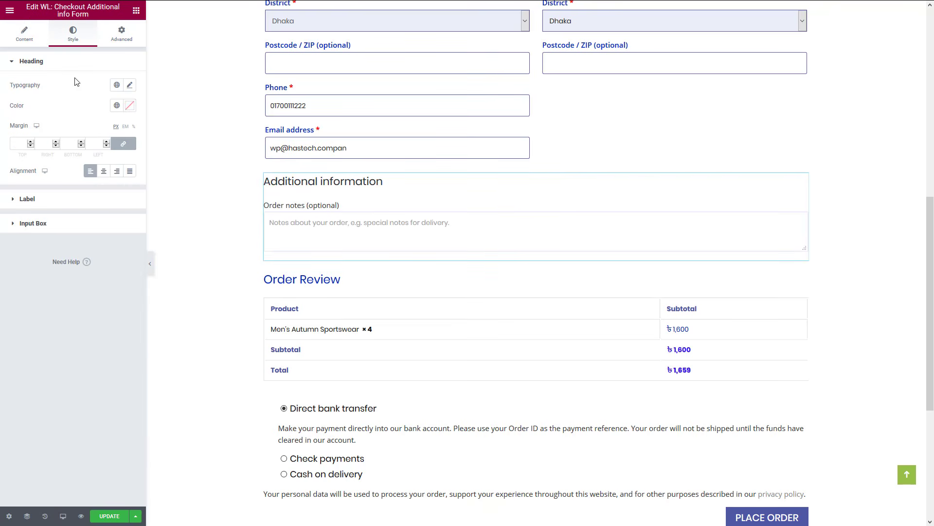
click(130, 85)
click(112, 169)
text(24)
click(130, 86)
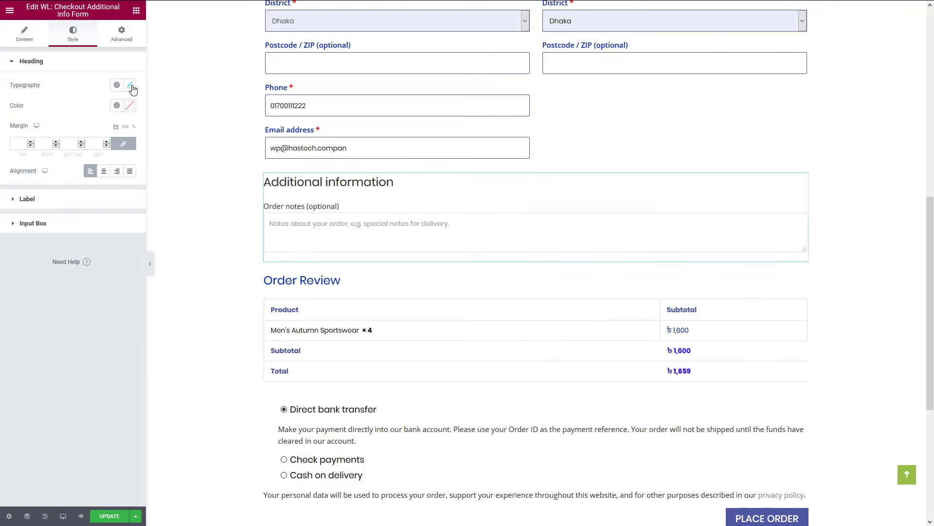
click(117, 105)
scroll(93, 179, down, 2)
click(41, 221)
click(187, 283)
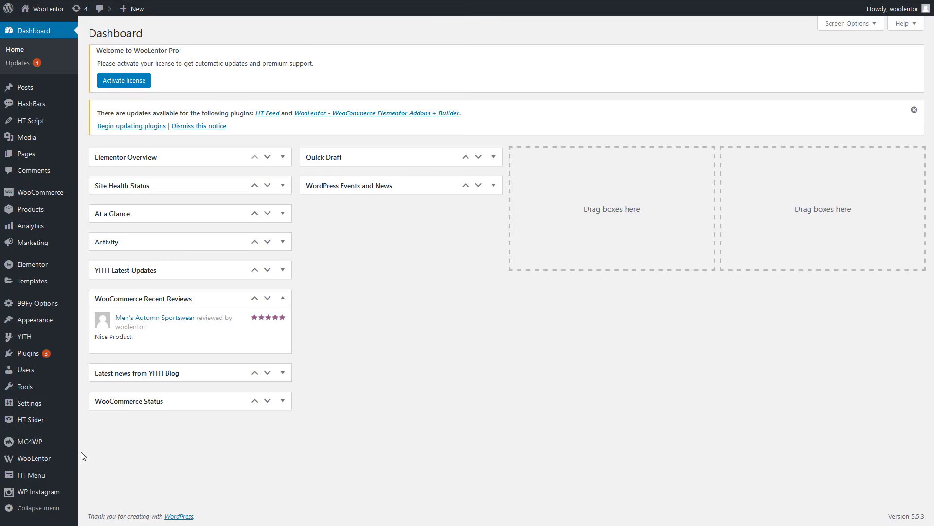
Step: Enable the template builder in the WooCommerce Template section of the WooLentor settings
mouse_move(35, 458)
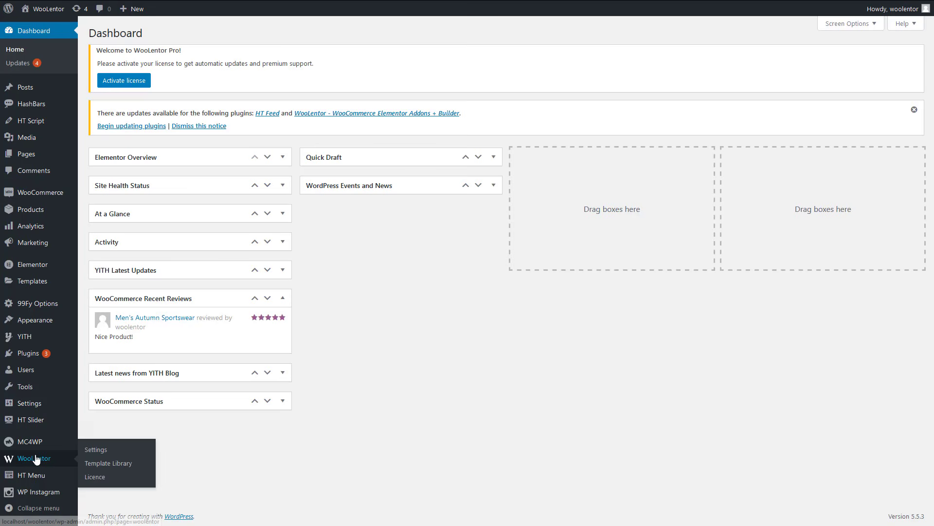
click(100, 453)
click(156, 157)
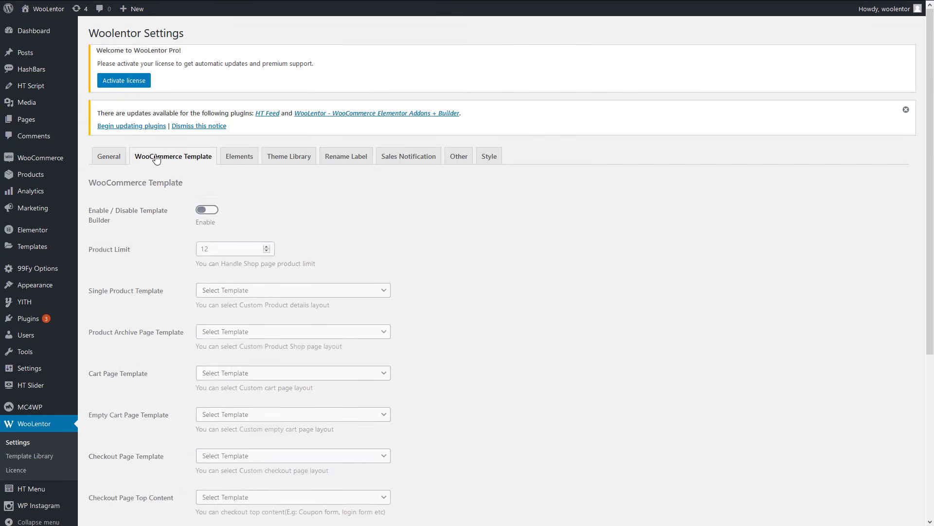
click(210, 214)
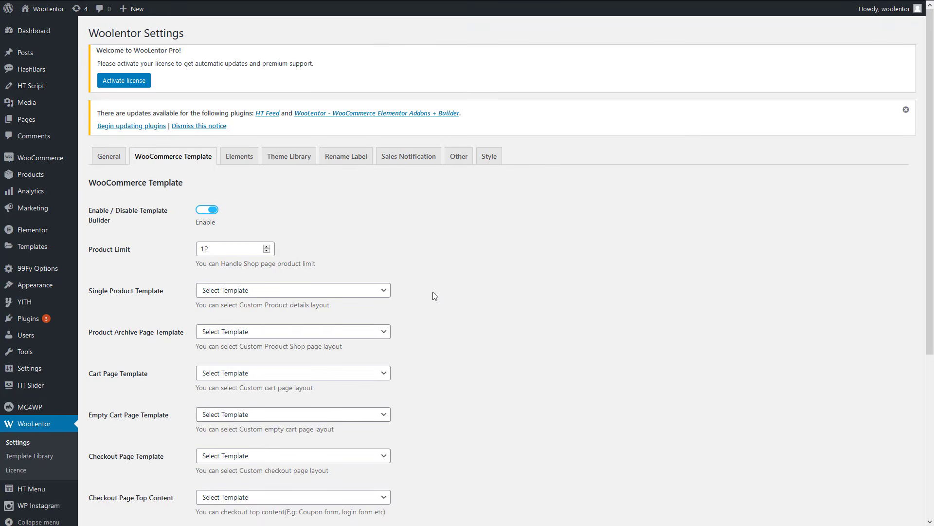
Step: Assign Custom Checkout (page) as the checkout page template and save the WooLentor settings
scroll(435, 296, down, 2)
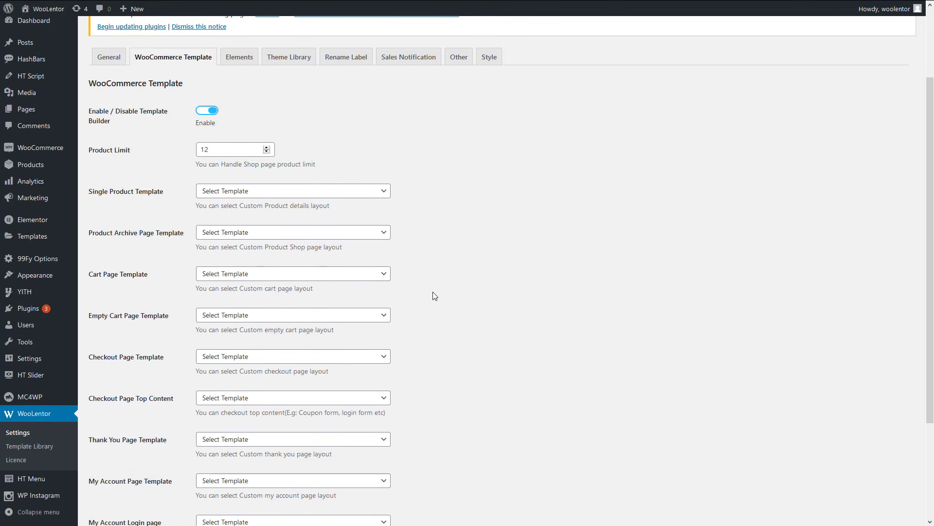
click(254, 357)
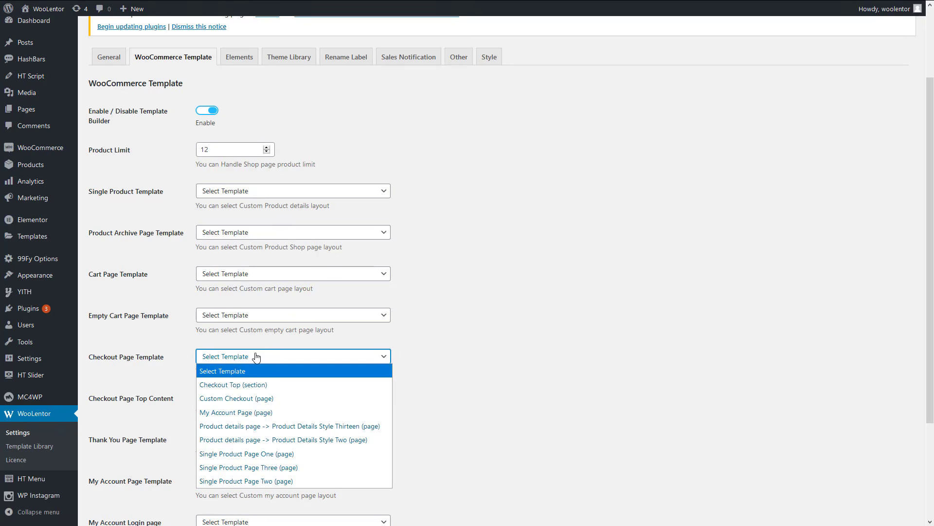
click(250, 399)
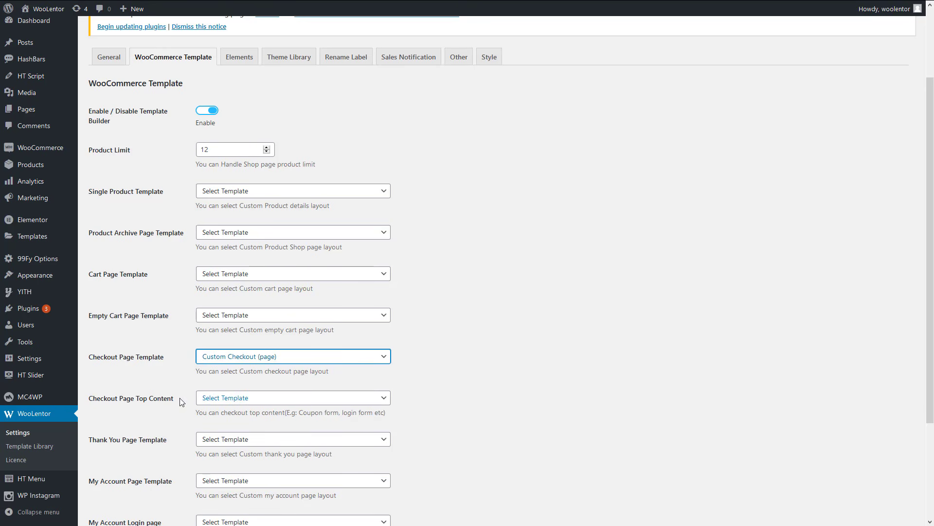
click(243, 401)
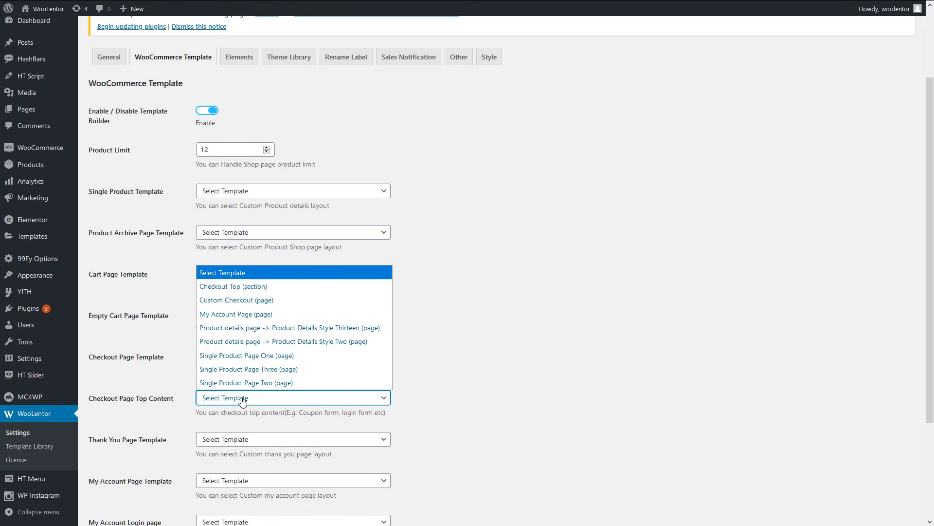
click(413, 400)
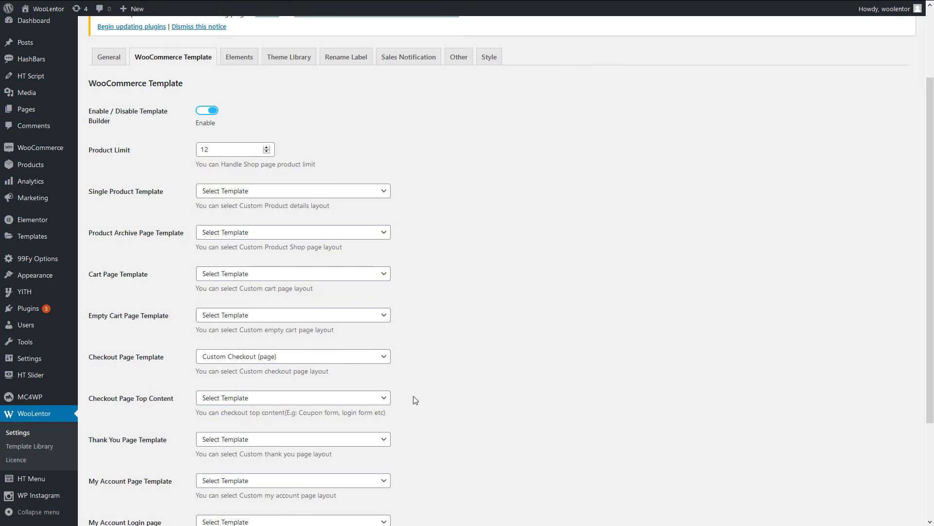
scroll(414, 400, down, 3)
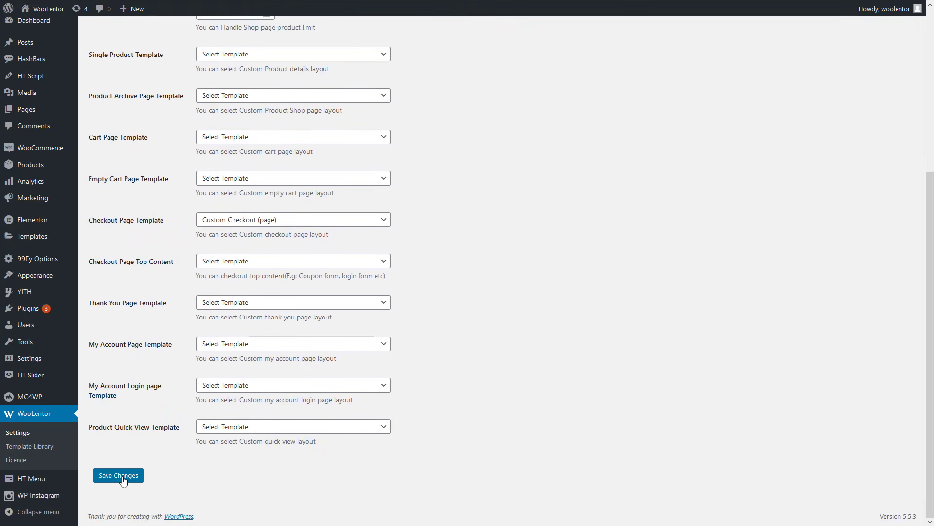
click(119, 475)
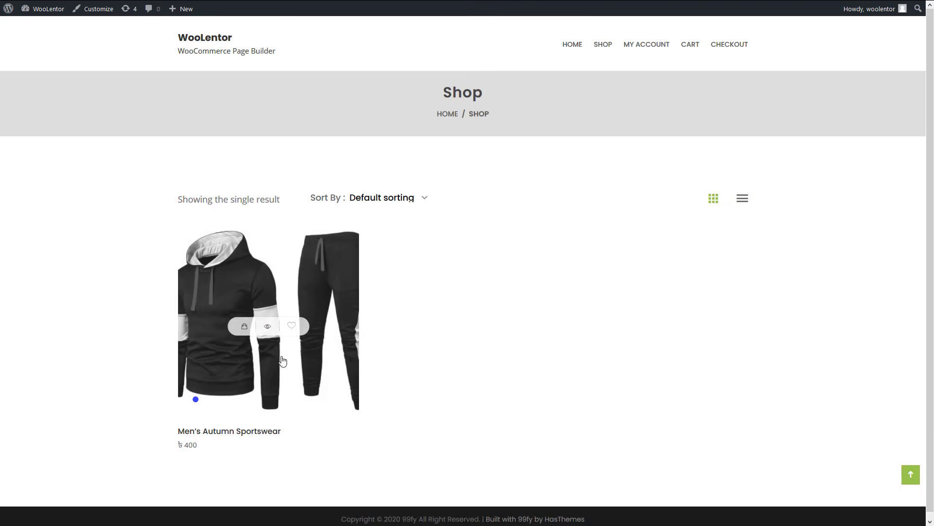
Step: Open the shop's live checkout page, turn on shipping to a different address and inspect the custom layout
click(729, 44)
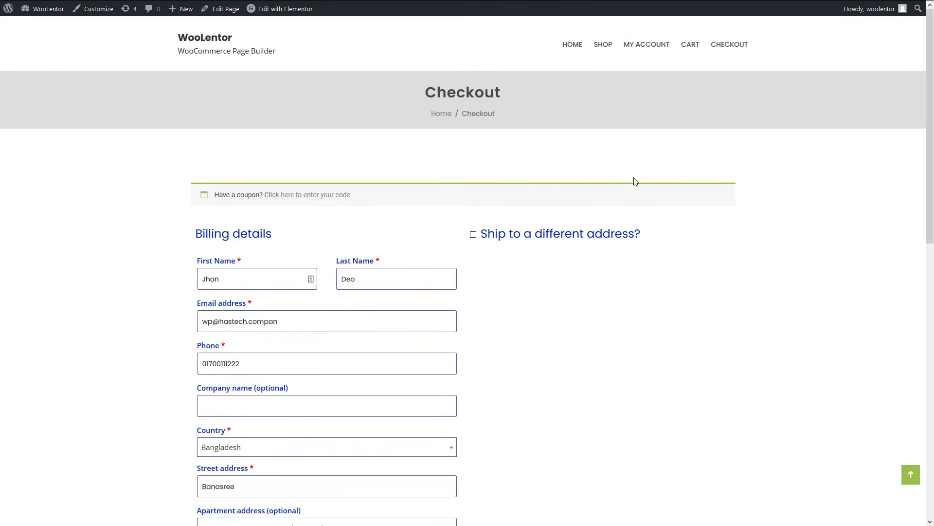
click(576, 236)
scroll(711, 213, down, 8)
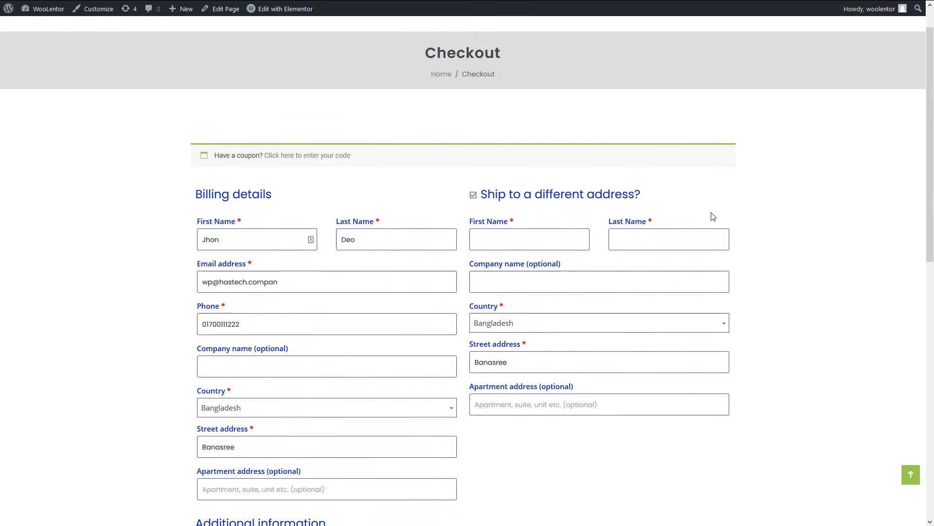
scroll(712, 213, down, 4)
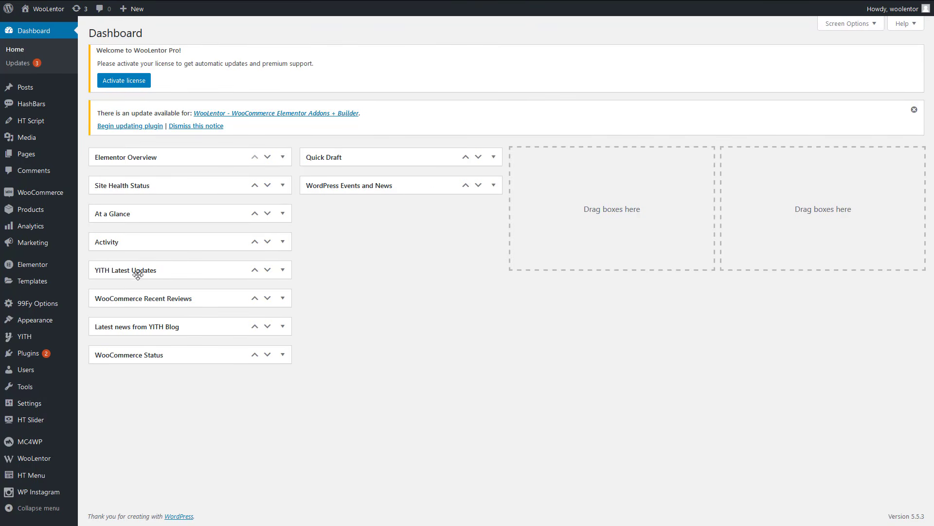
Step: Create a new Elementor template of type Page named Checkout Top
mouse_move(42, 284)
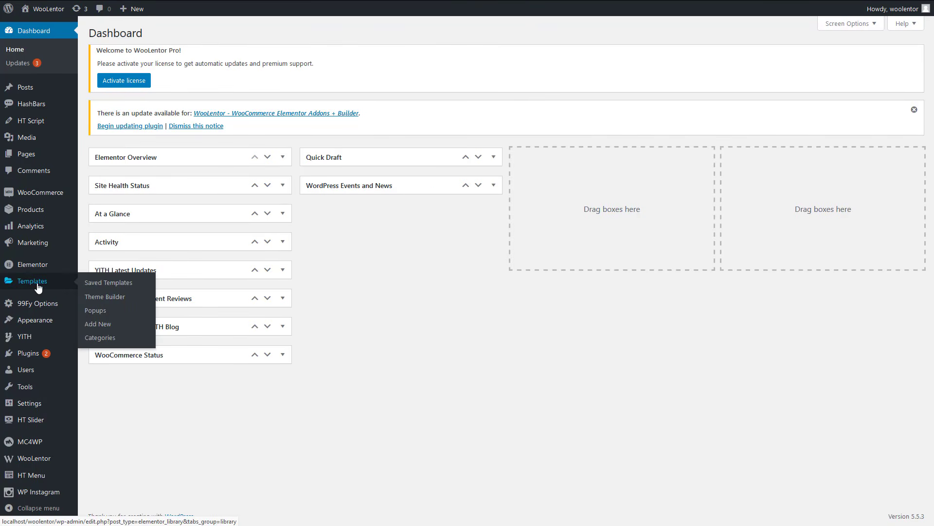
click(109, 330)
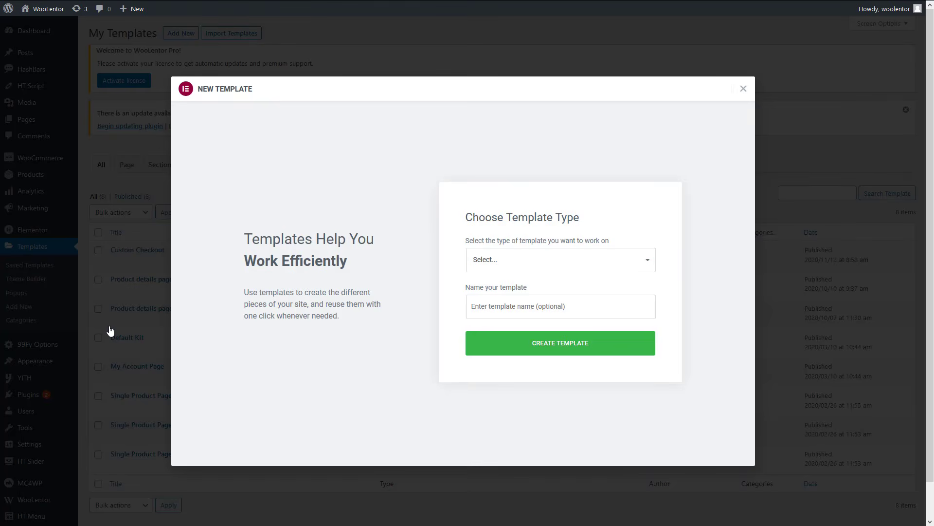
click(524, 261)
click(519, 291)
click(512, 307)
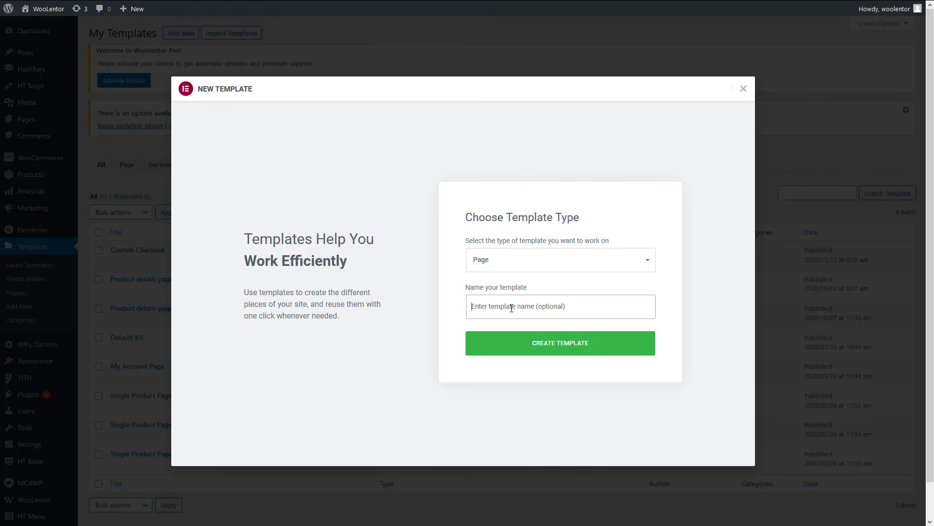
text(C)
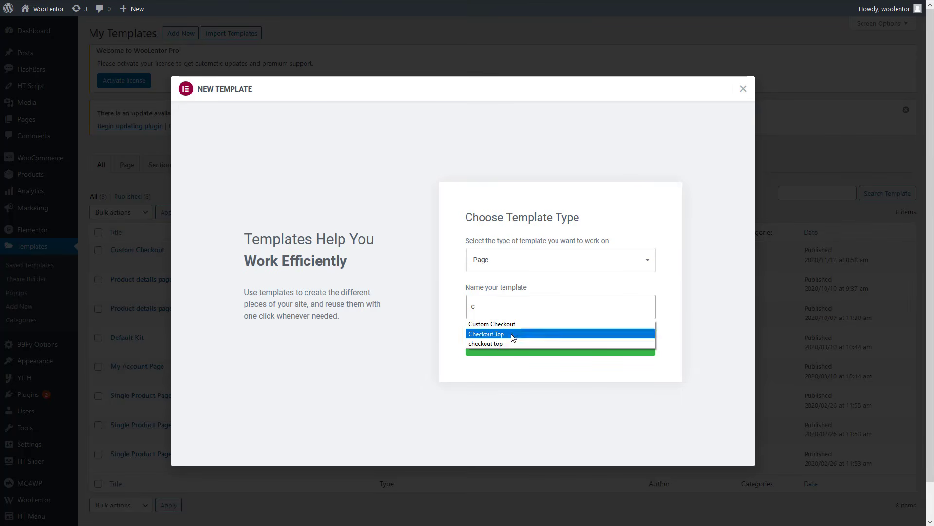
click(512, 333)
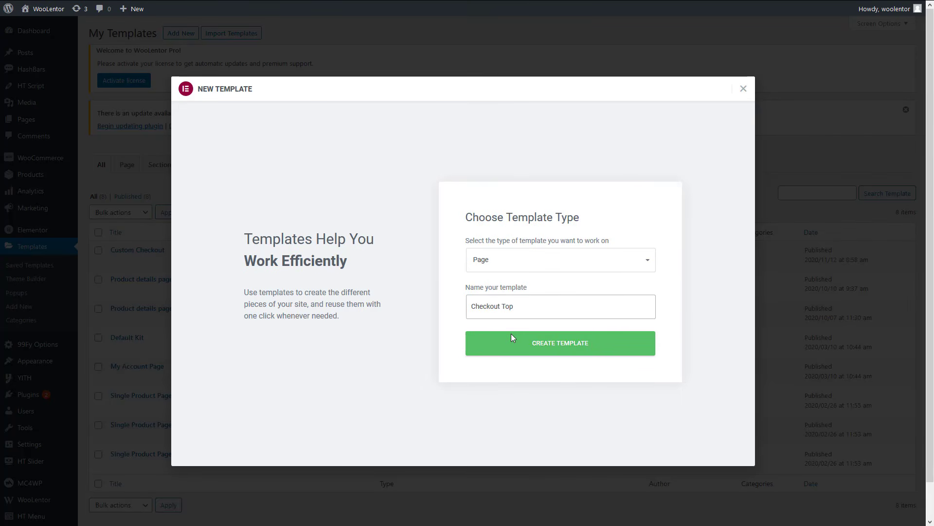
click(566, 346)
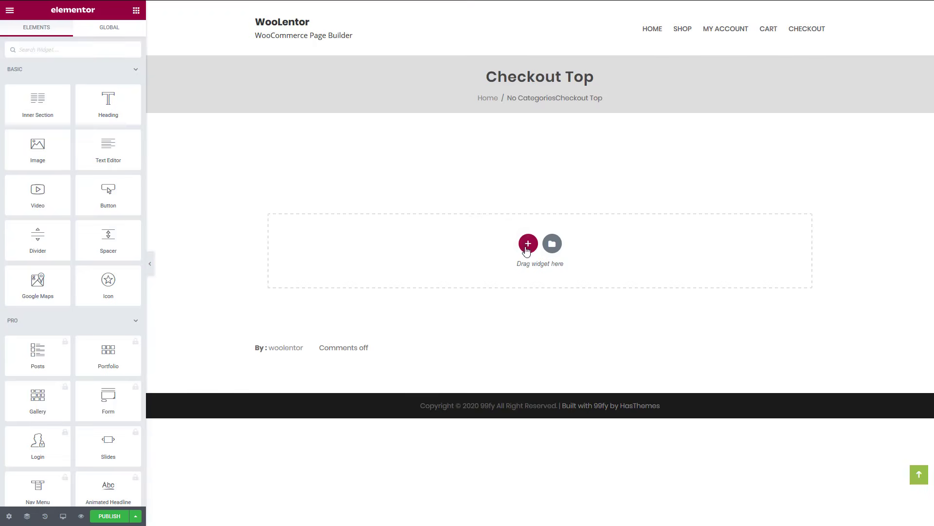
Step: Add a single-column section to the template and place the WL: Checkout Login Form widget in it
click(527, 244)
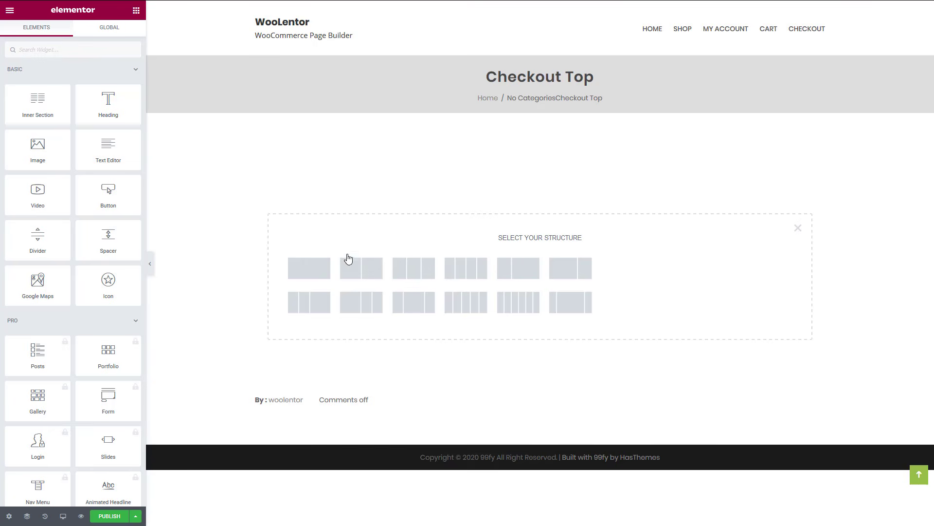
click(314, 270)
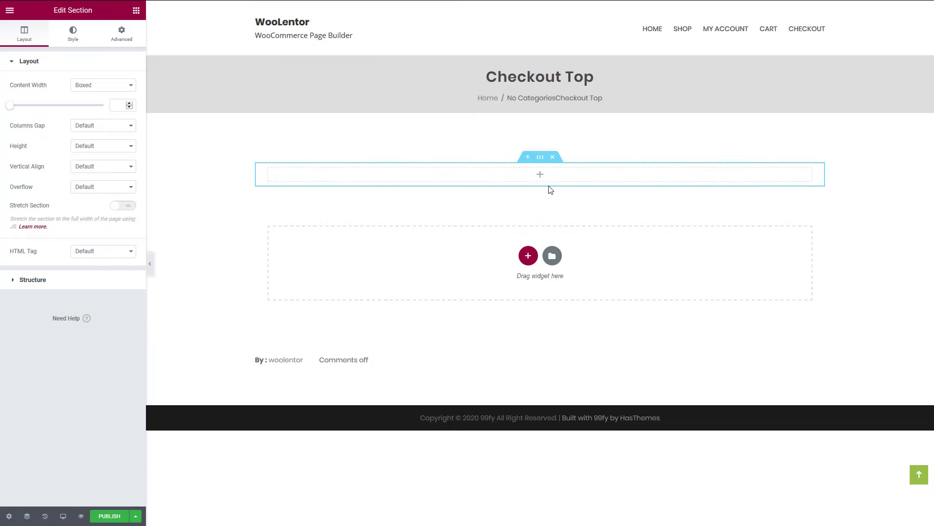
click(540, 174)
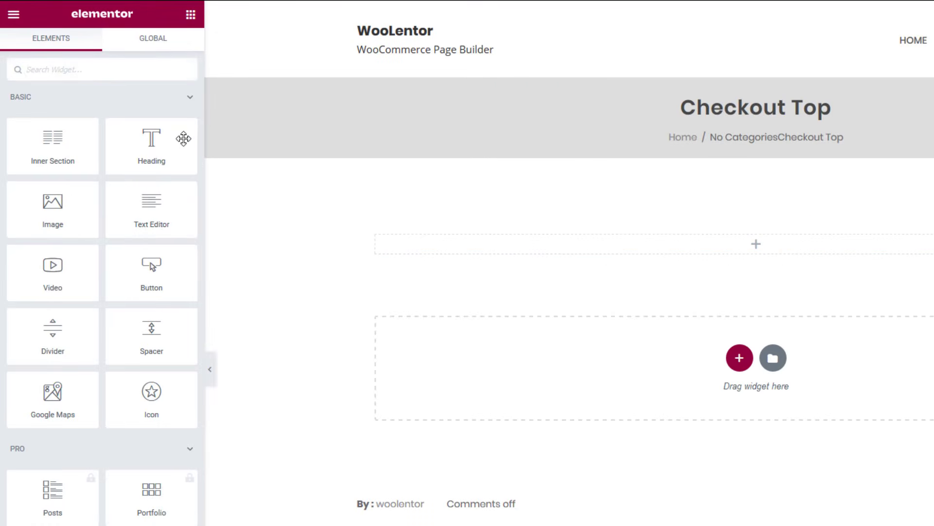
click(100, 77)
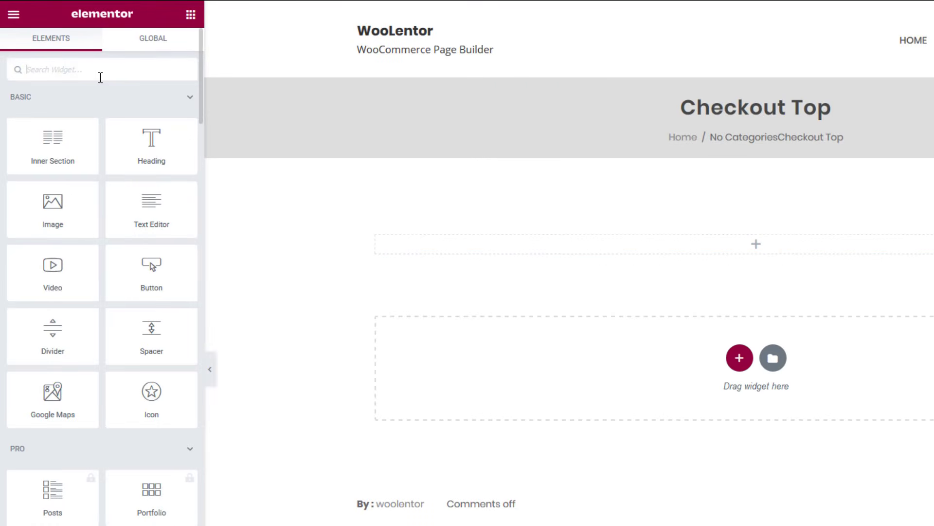
text(checkout)
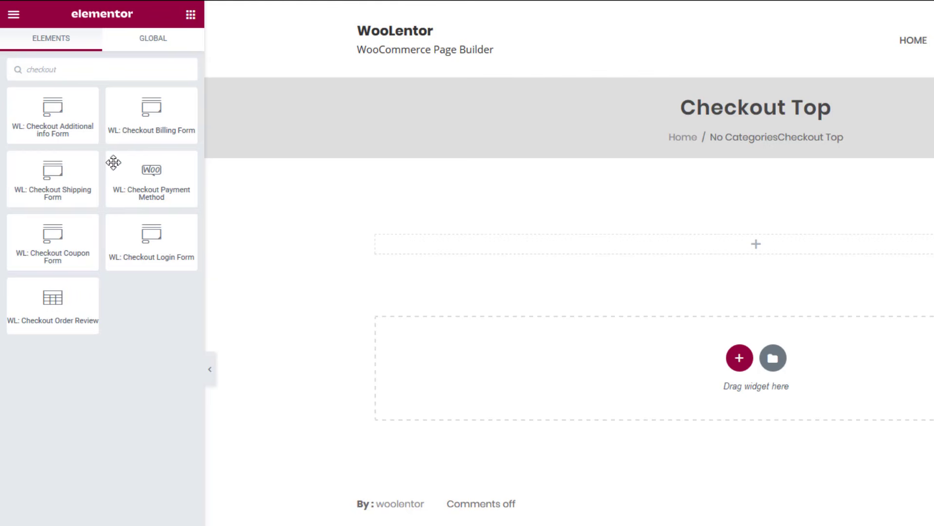
drag(146, 242, 633, 243)
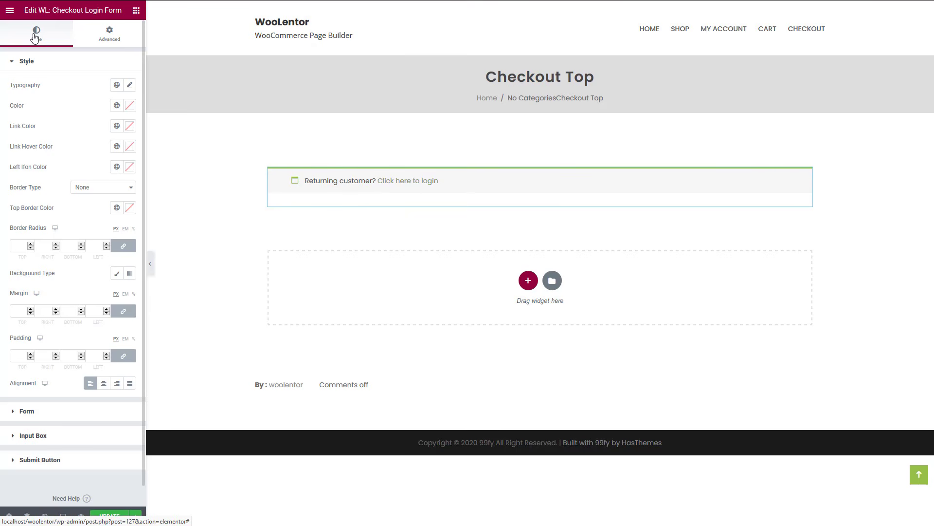
Step: Give the login form notice a solid border with top width 3, other sides 0, in the muted blue-violet global colour
click(74, 68)
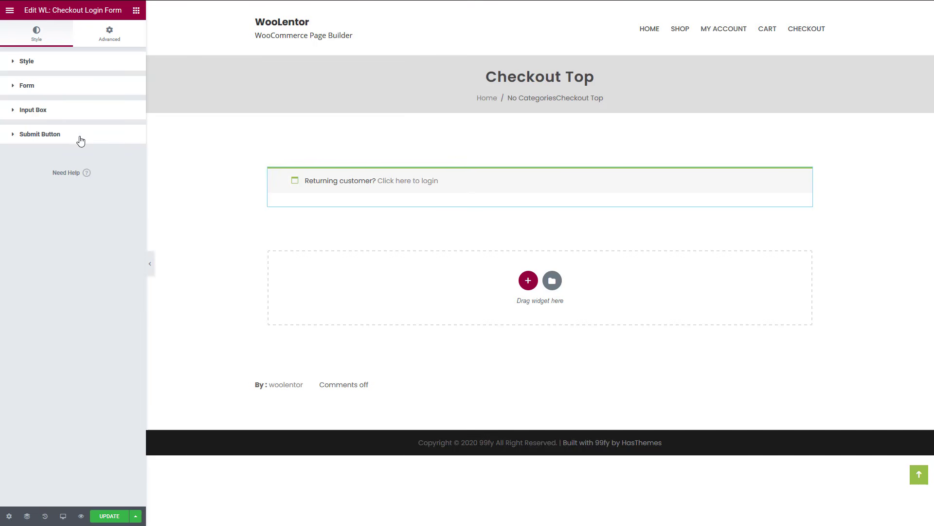
click(81, 61)
click(100, 188)
click(80, 209)
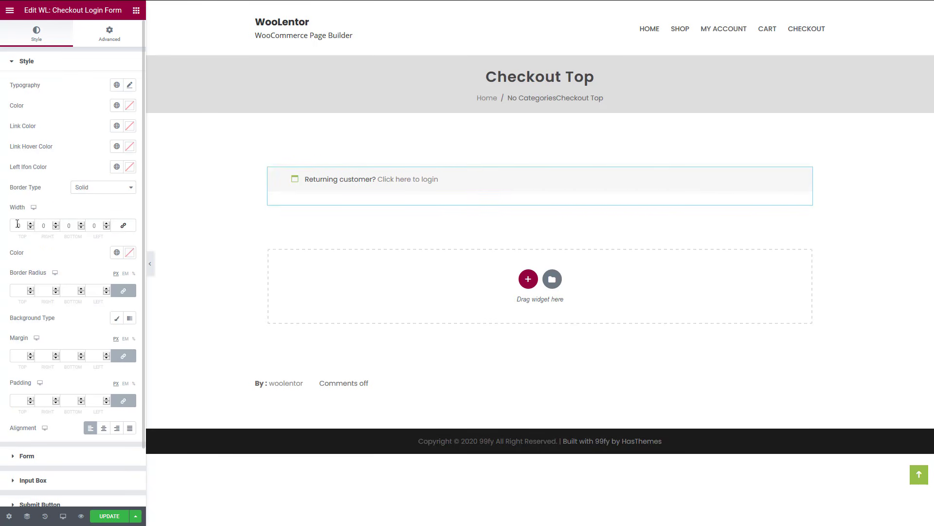
scroll(68, 350, down, 2)
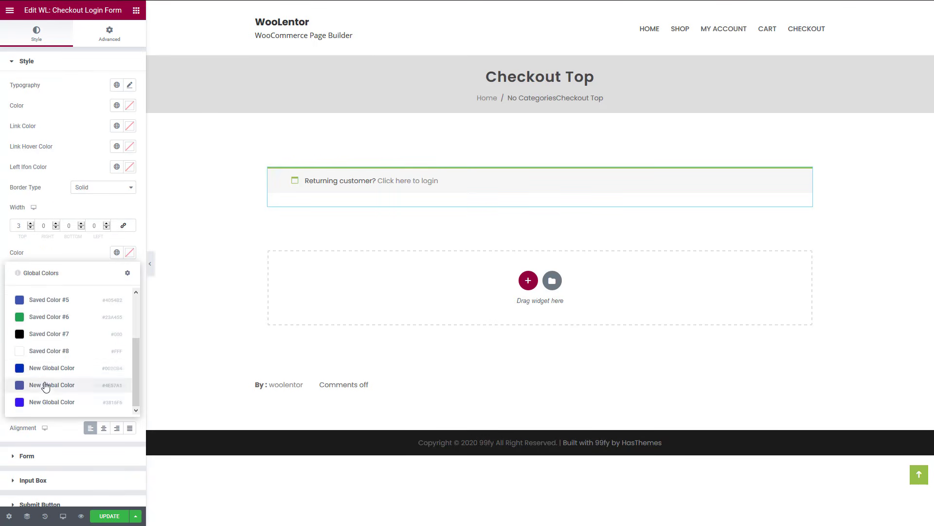
click(43, 384)
click(80, 66)
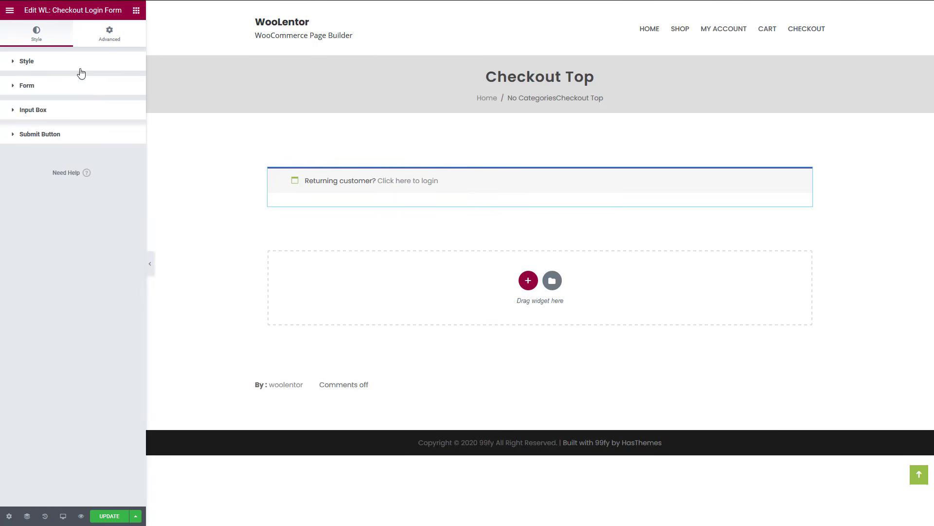
Step: Give the login form's input boxes a solid border in the muted blue-violet global colour
click(80, 111)
click(104, 174)
click(99, 199)
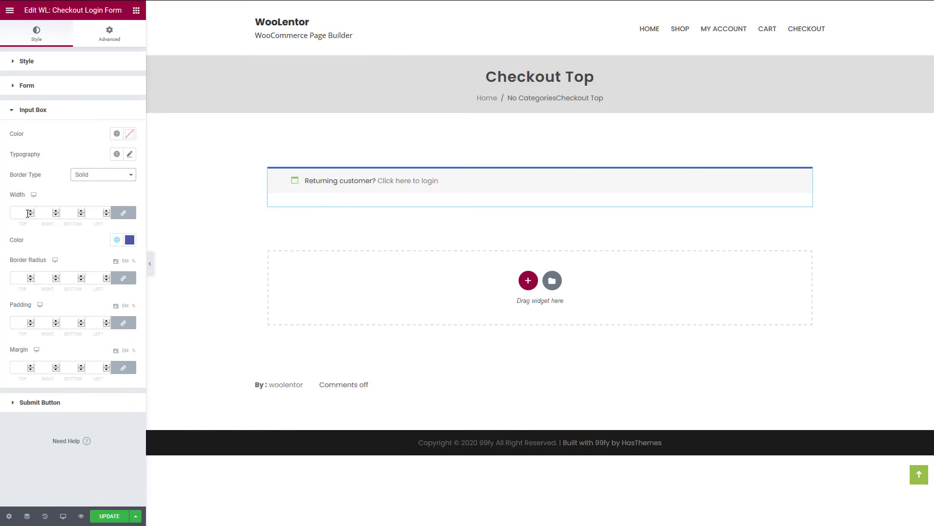
Step: Set the login form's submit button to white text on the muted blue-violet global background colour
click(60, 408)
click(129, 179)
click(29, 225)
click(71, 184)
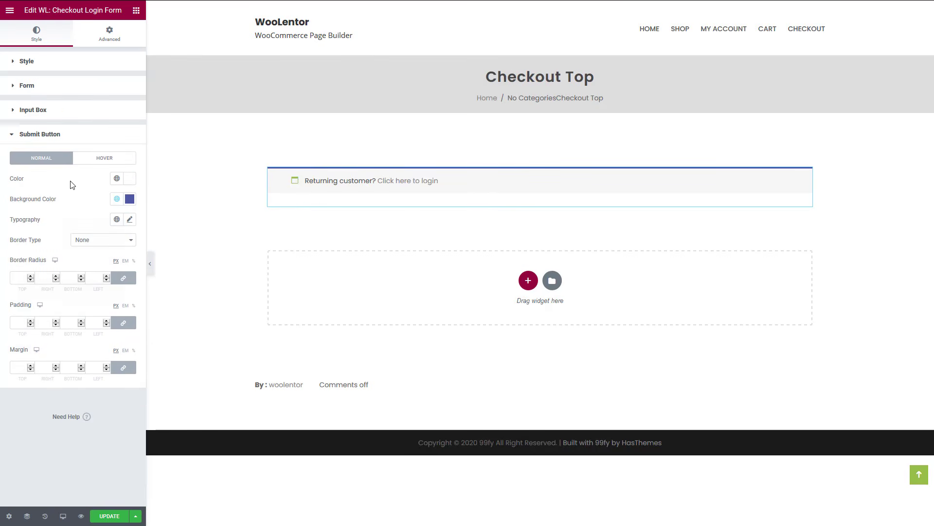
click(117, 198)
click(46, 330)
Step: Find the WL: Checkout Coupon Form widget and place it below the login form
click(136, 11)
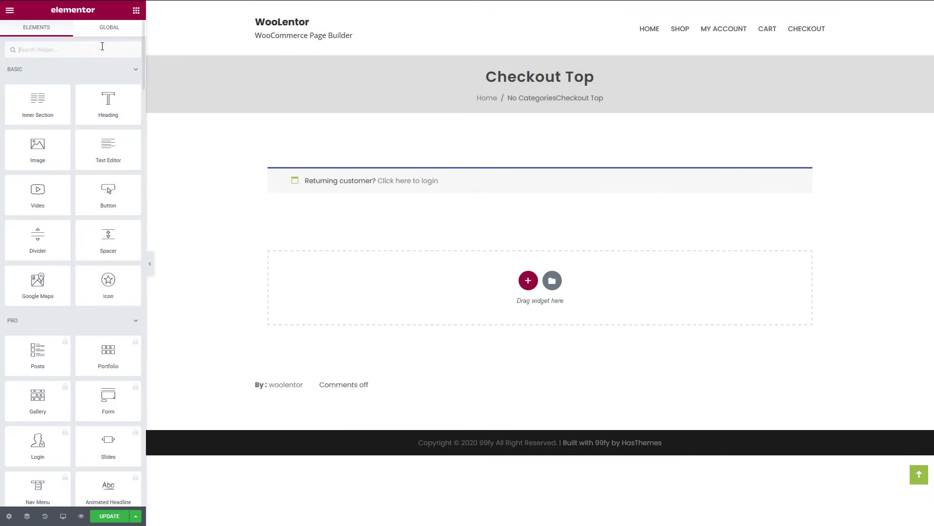
text(checkout)
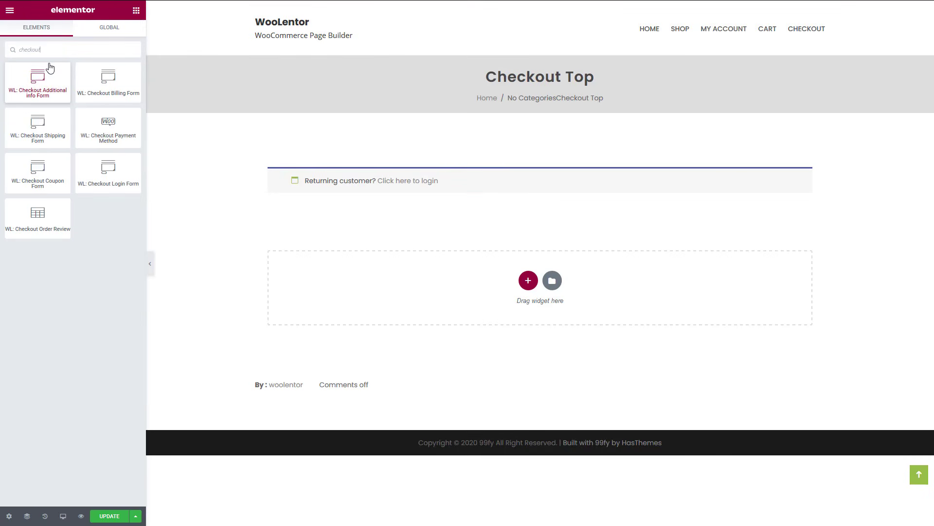
drag(46, 174, 502, 214)
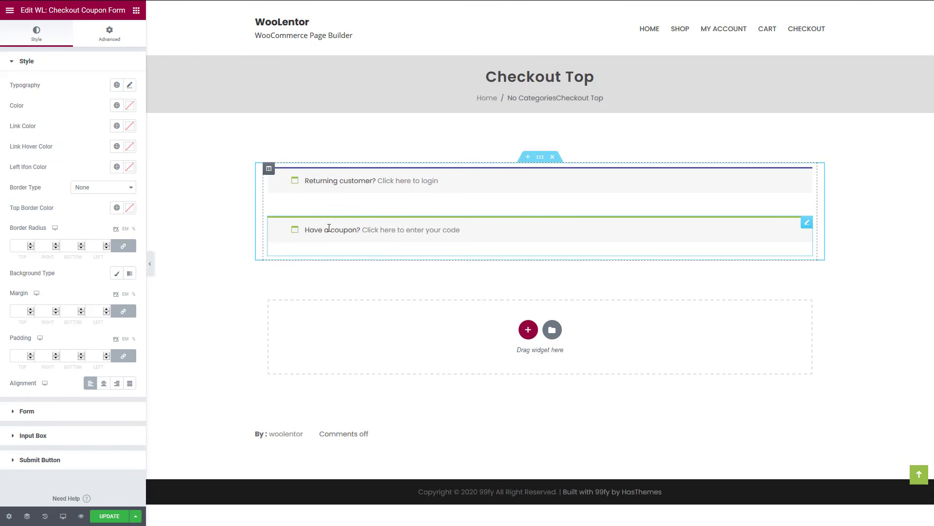
Step: Copy the login form's style onto the coupon form and publish the Checkout Top template
right_click(487, 185)
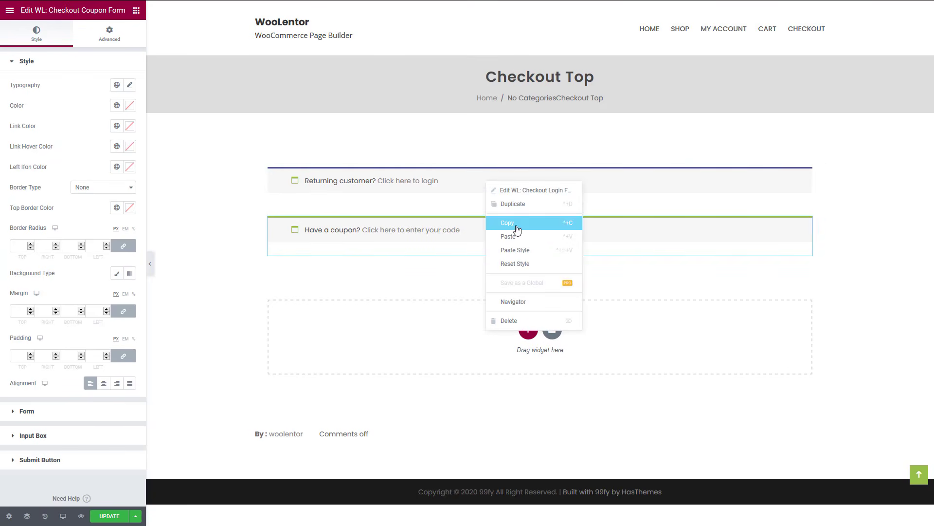
click(516, 225)
right_click(482, 230)
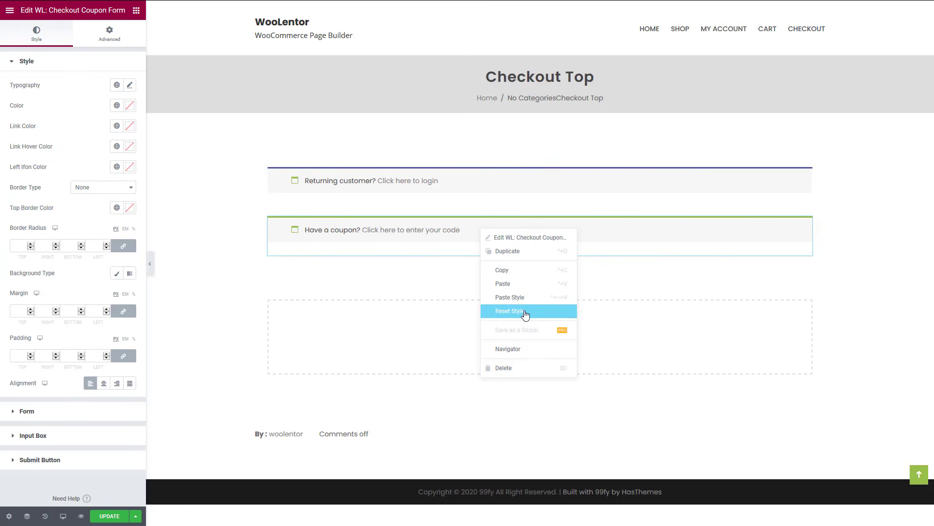
click(510, 297)
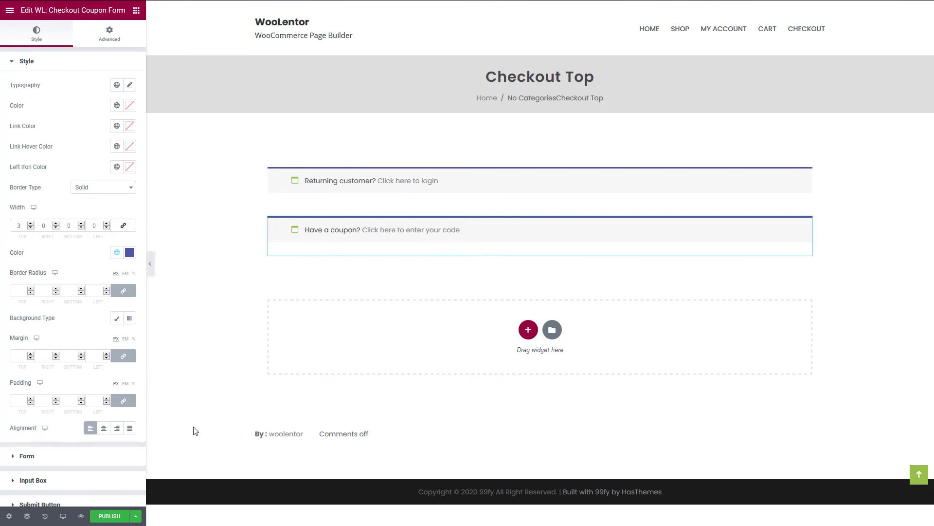
click(116, 516)
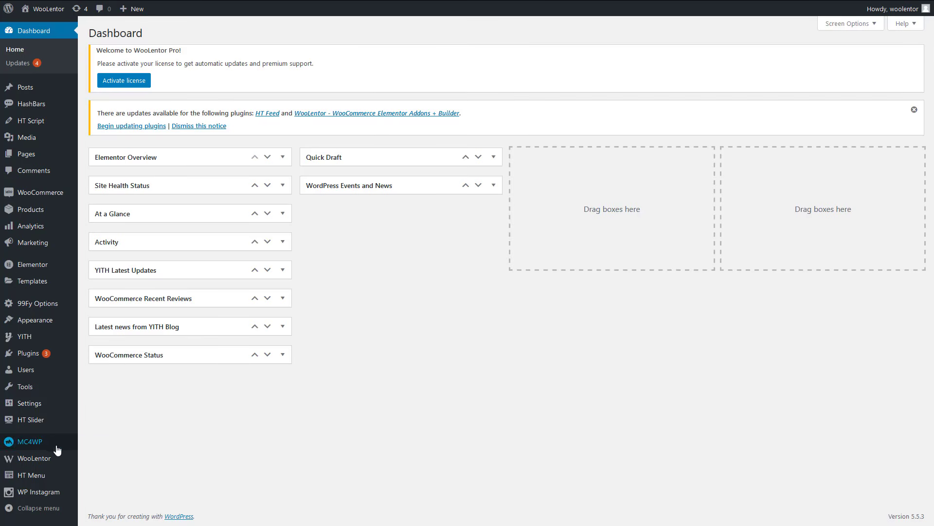
Step: Assign Checkout Top (page) as the checkout page top content in the WooLentor WooCommerce Template settings and save
mouse_move(46, 458)
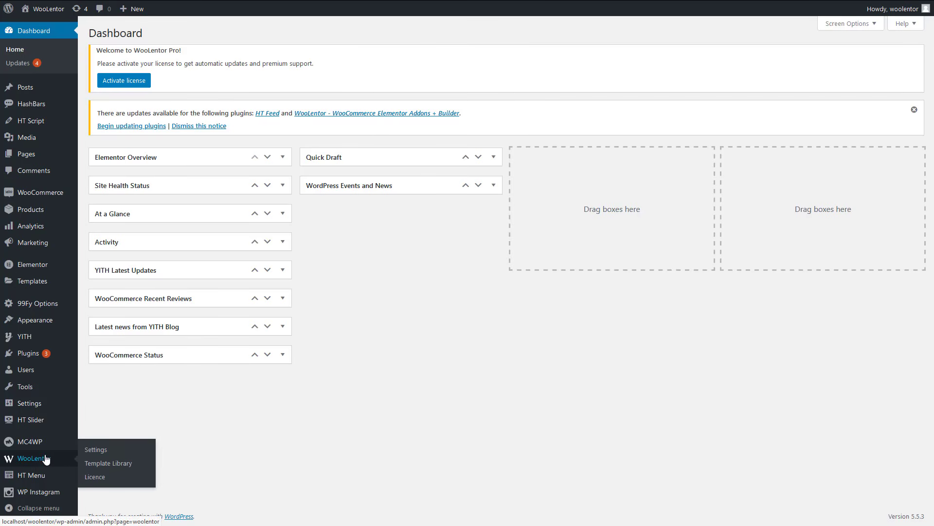
click(100, 451)
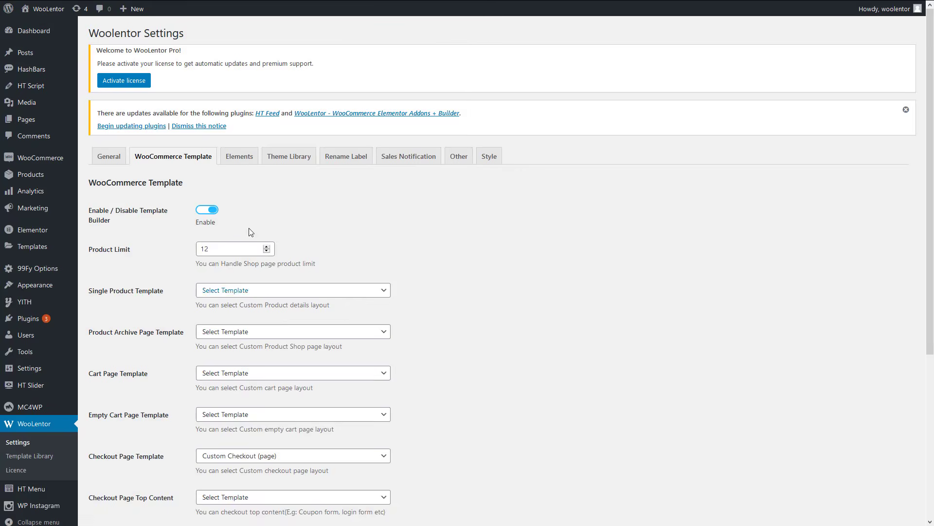
click(166, 161)
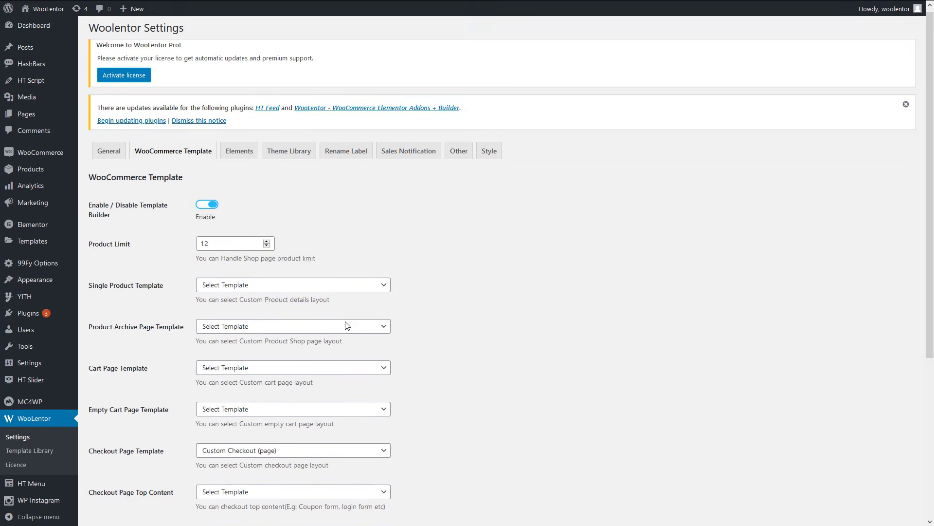
scroll(328, 328, down, 2)
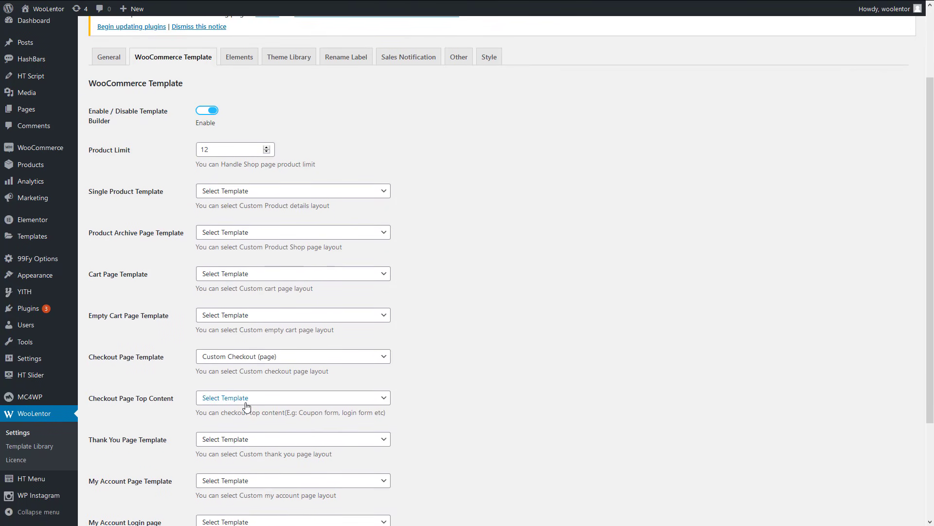
click(201, 395)
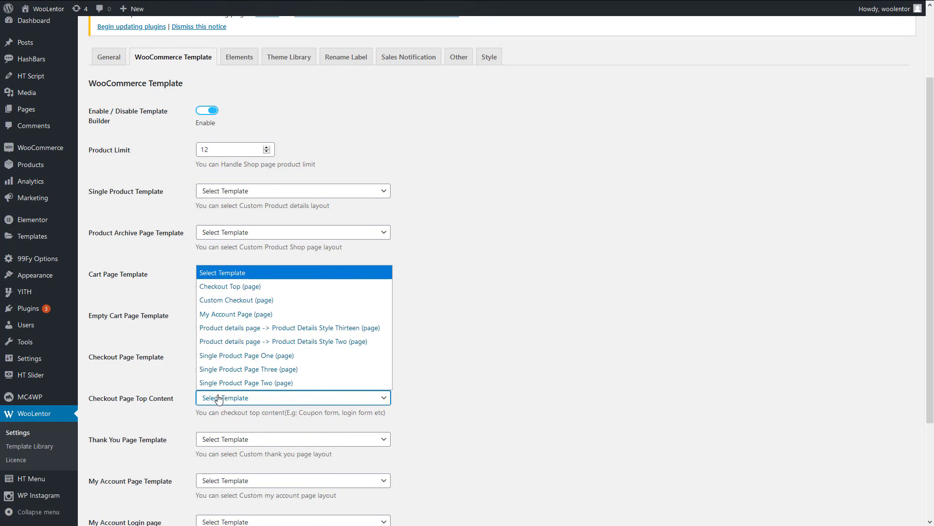
click(233, 290)
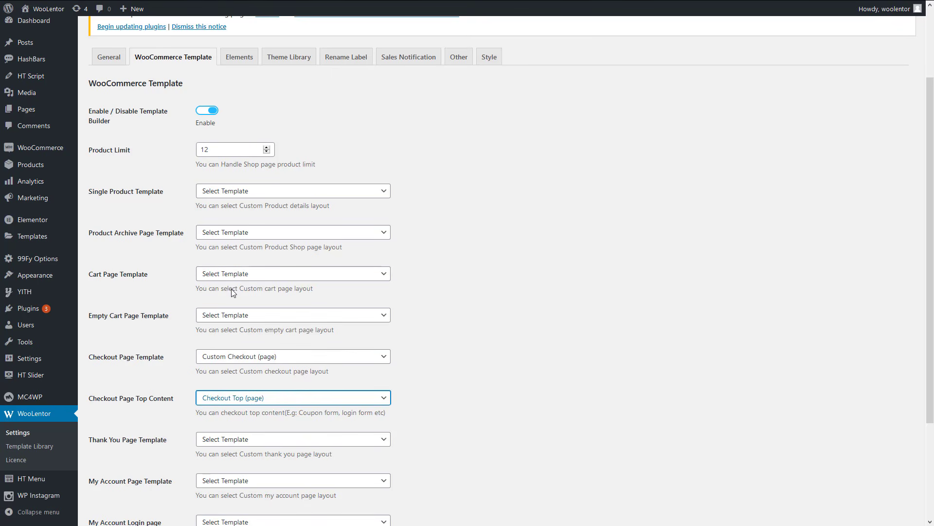
click(494, 406)
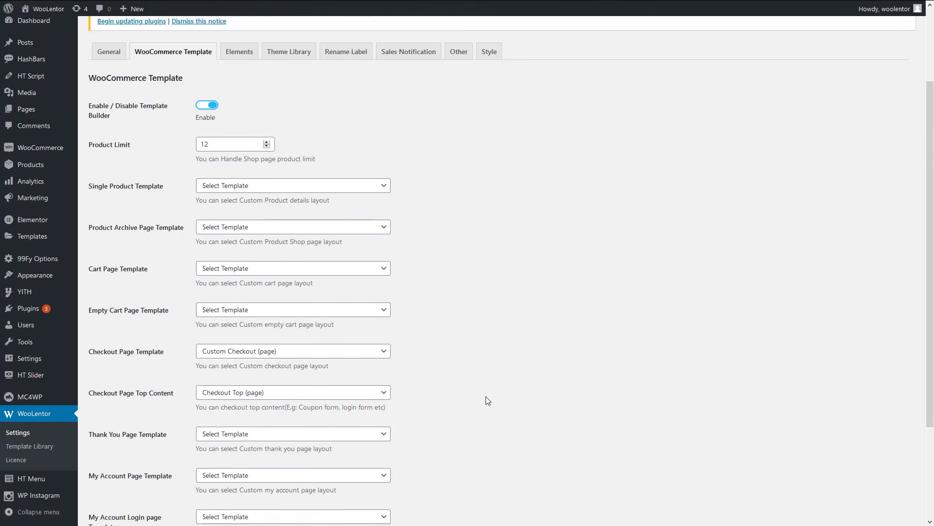
scroll(486, 398, down, 3)
click(130, 475)
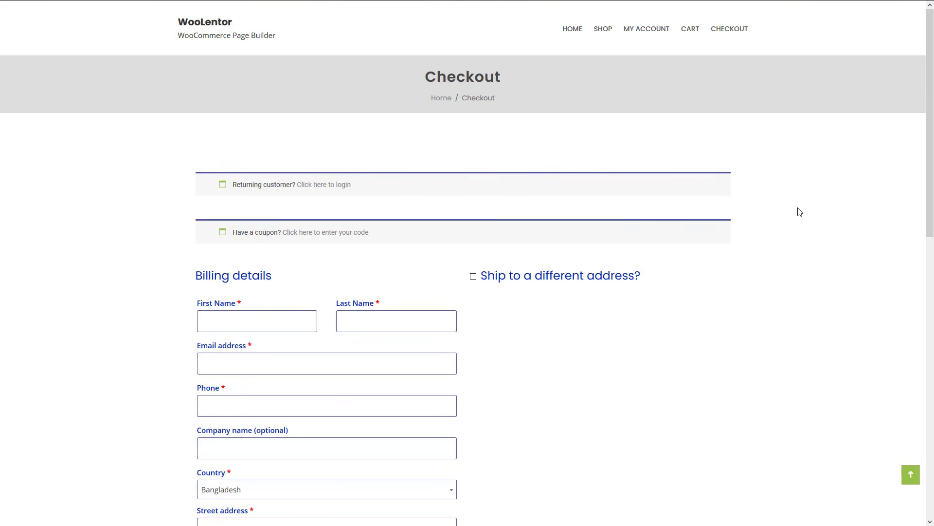
Step: Examine the live checkout page down to the payment section and turn on shipping to a different address
scroll(798, 205, down, 5)
scroll(800, 213, down, 7)
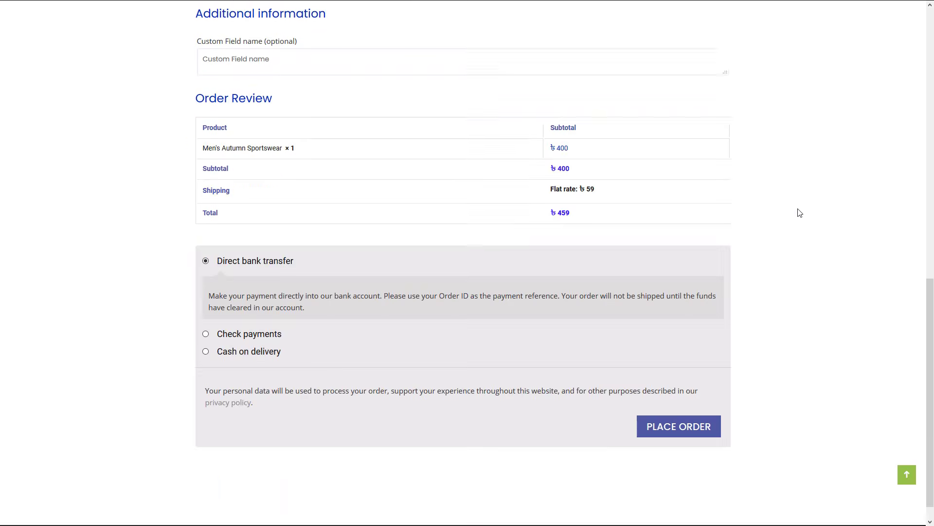
scroll(799, 213, up, 7)
scroll(800, 213, up, 5)
click(523, 278)
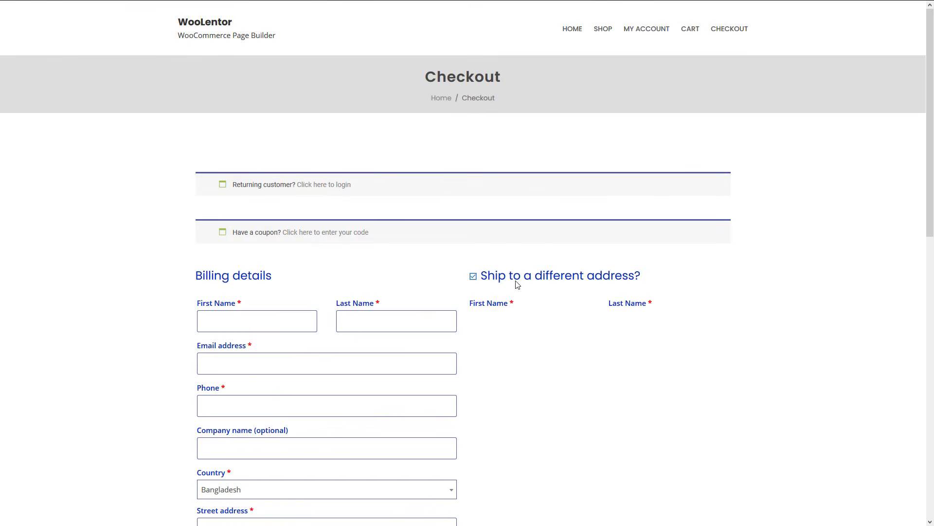
Step: Turn off shipping to a different address on the live checkout page and test expanding and collapsing the login and coupon forms
scroll(532, 227, down, 1)
click(532, 228)
click(324, 135)
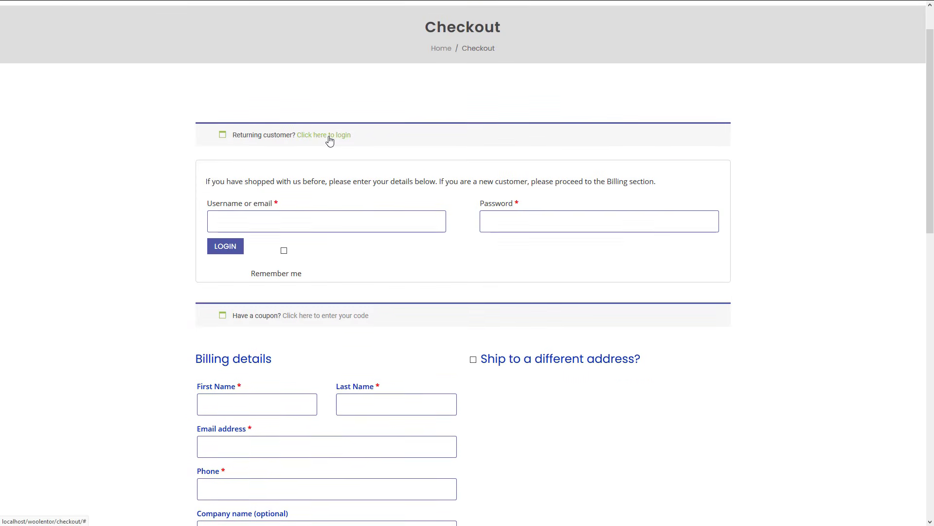
scroll(402, 267, down, 2)
click(340, 259)
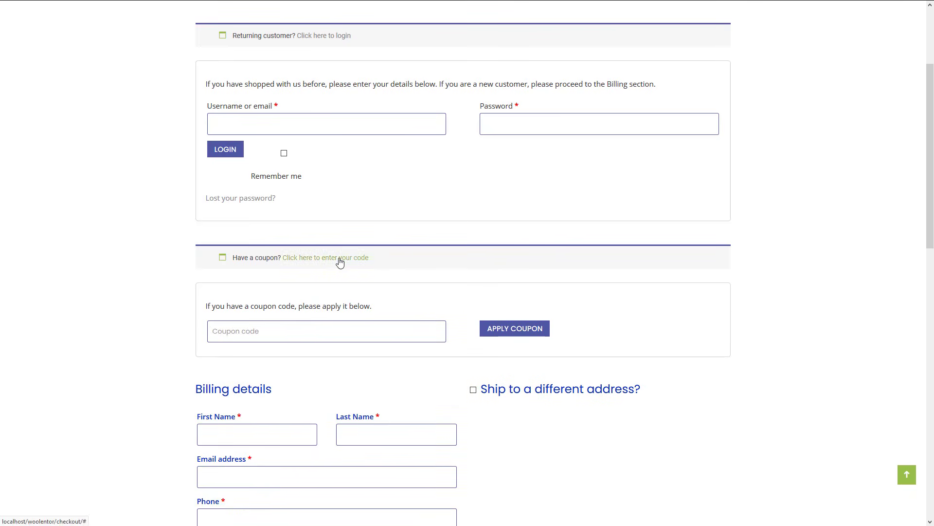
click(341, 258)
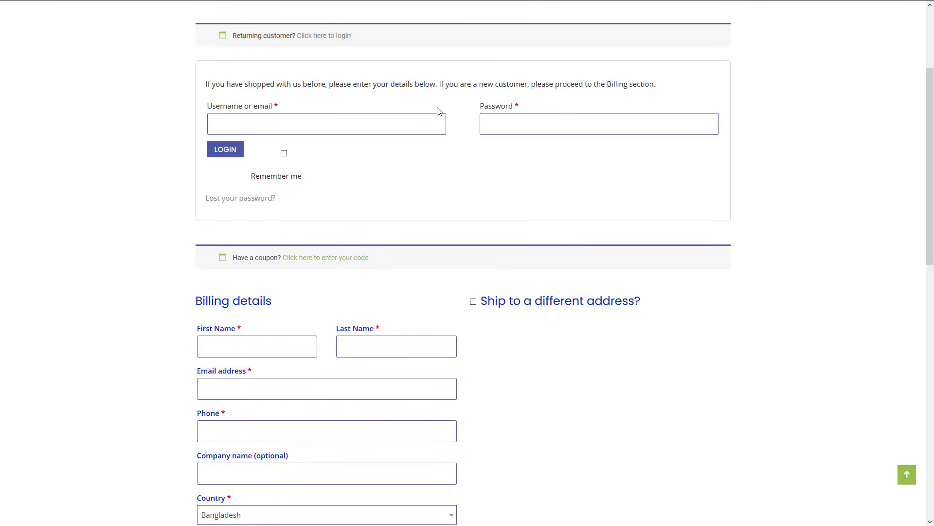
scroll(389, 100, up, 1)
click(337, 86)
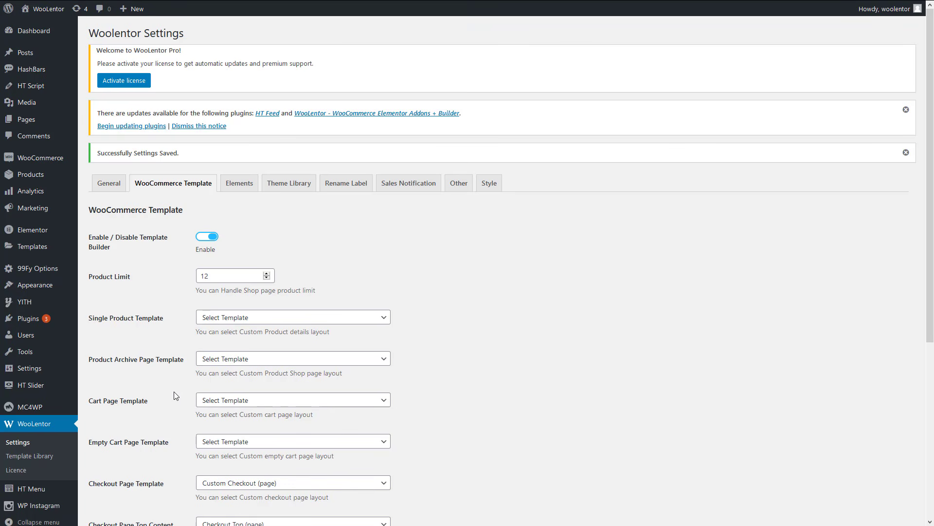
Step: Import the Checkout Page template from the WooLentor Template Library's Cart And Checkout Page package into the library and open it for editing
click(36, 458)
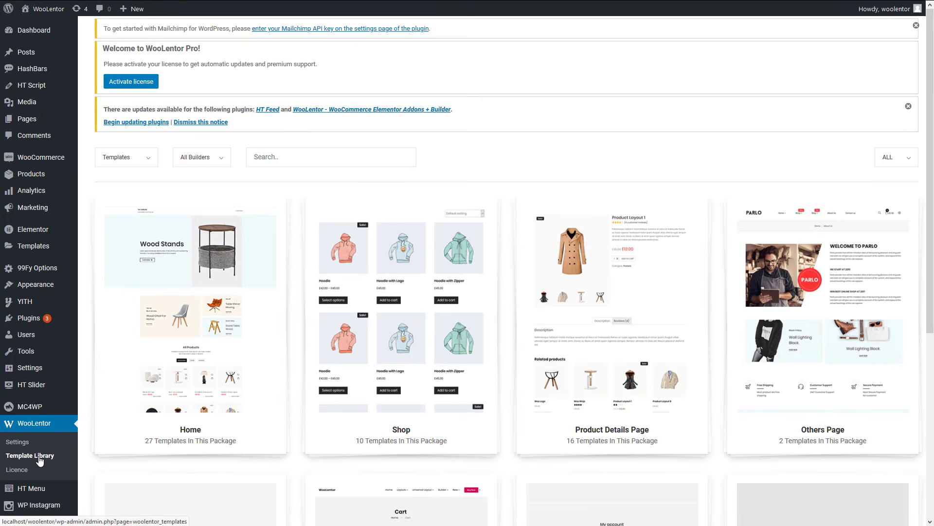
scroll(40, 460, down, 4)
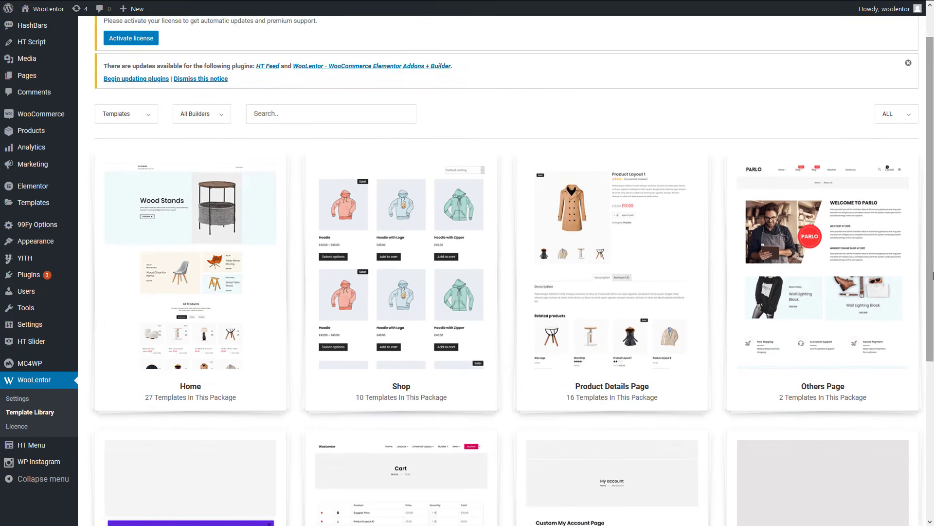
scroll(467, 411, down, 2)
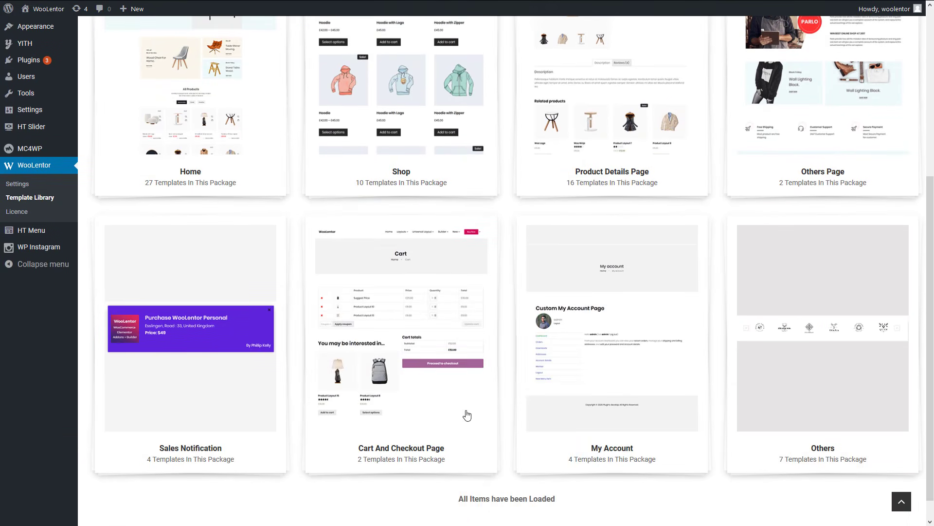
click(398, 451)
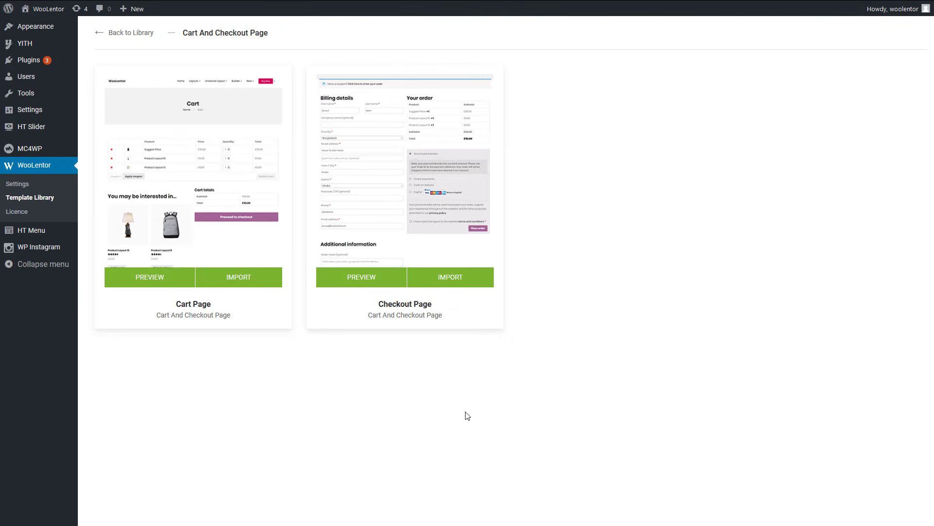
click(452, 280)
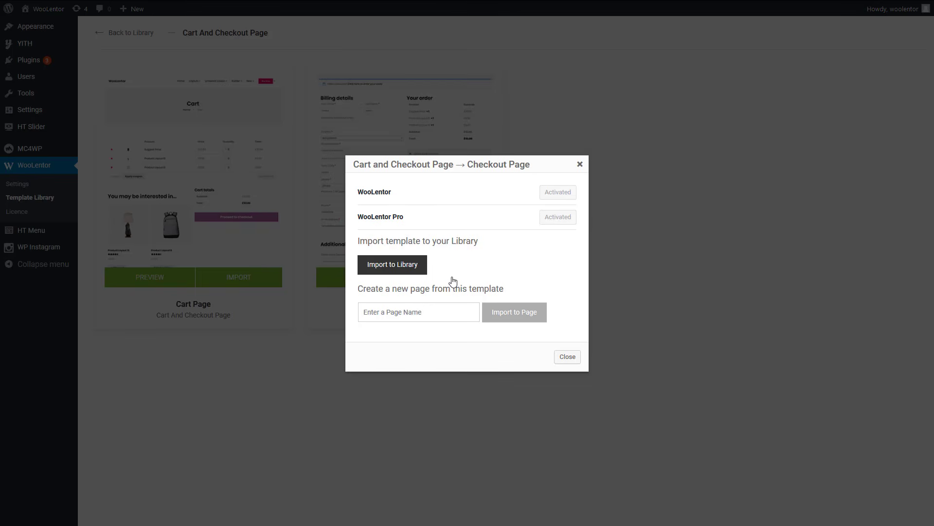
click(384, 271)
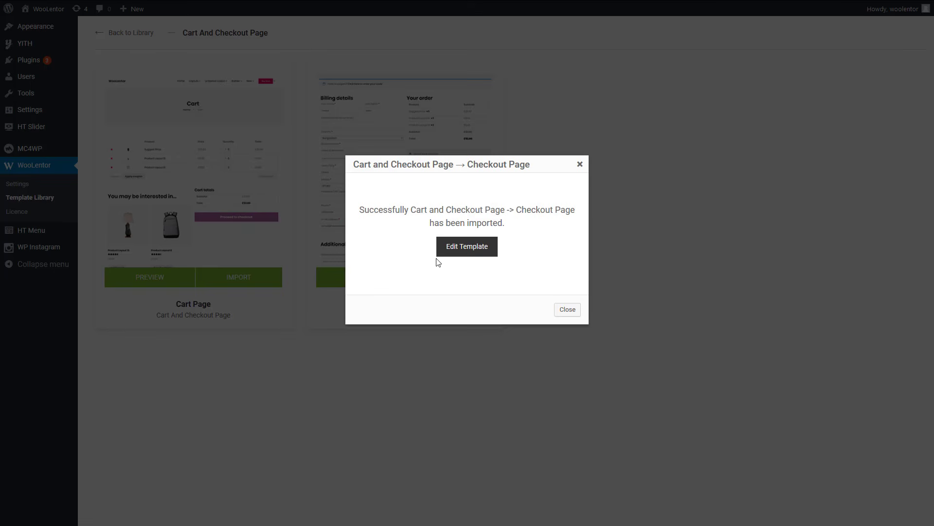
click(470, 248)
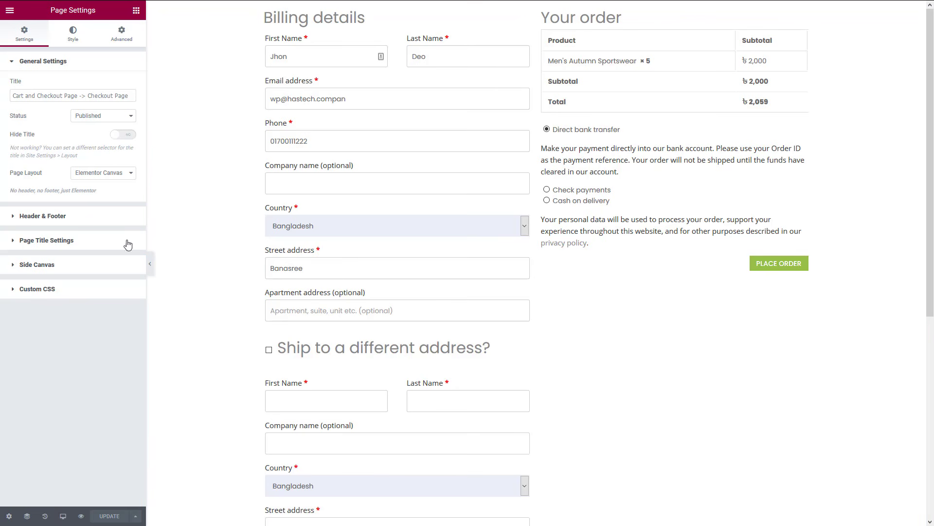
Step: Set the imported template's page layout to Elementor Full Width and give its section an unlinked top padding of 70 px
click(117, 173)
click(116, 206)
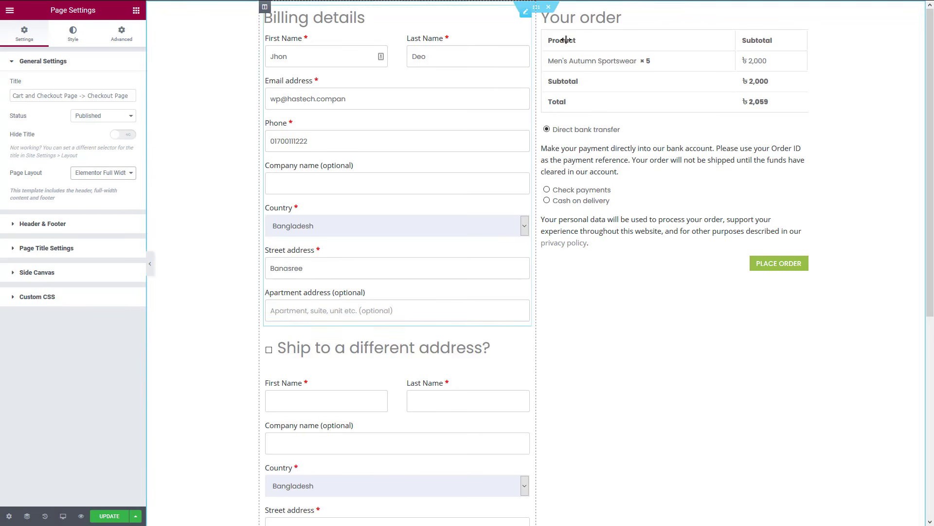
click(536, 7)
click(122, 34)
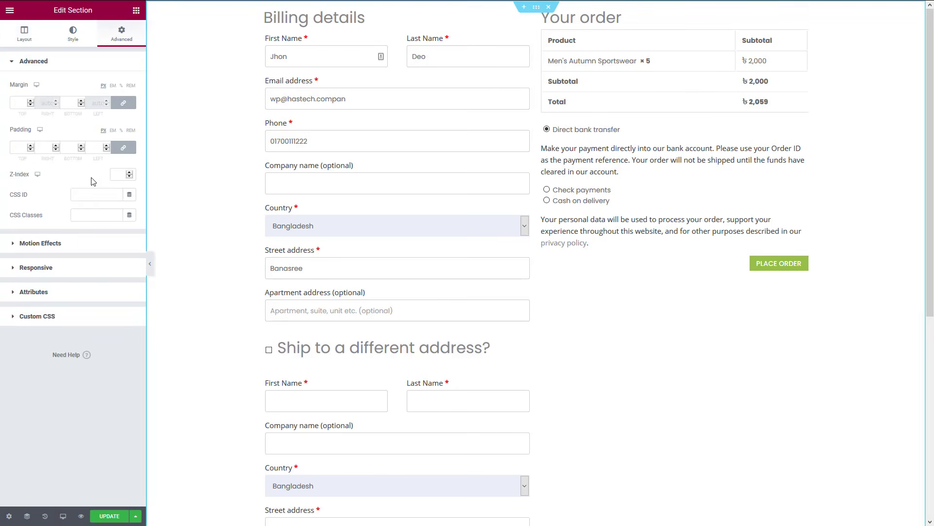
click(123, 147)
click(19, 147)
text(70)
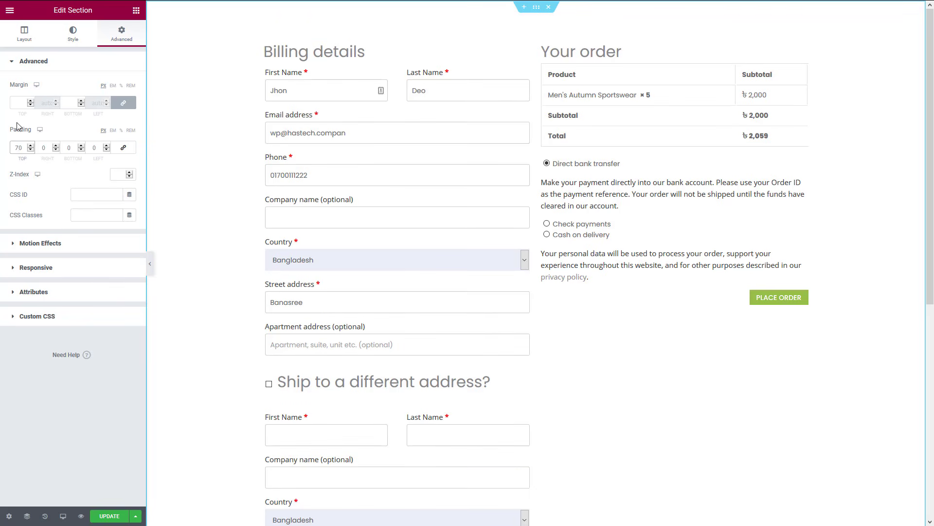
Step: Set the Billing details heading color to red #DA1414 and update the template
click(184, 197)
right_click(291, 52)
click(301, 61)
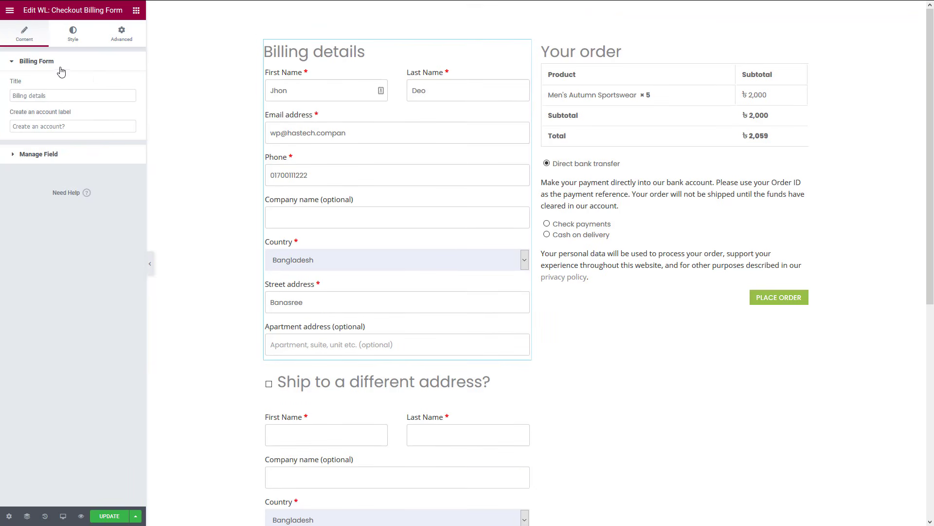
click(73, 34)
click(129, 105)
click(120, 153)
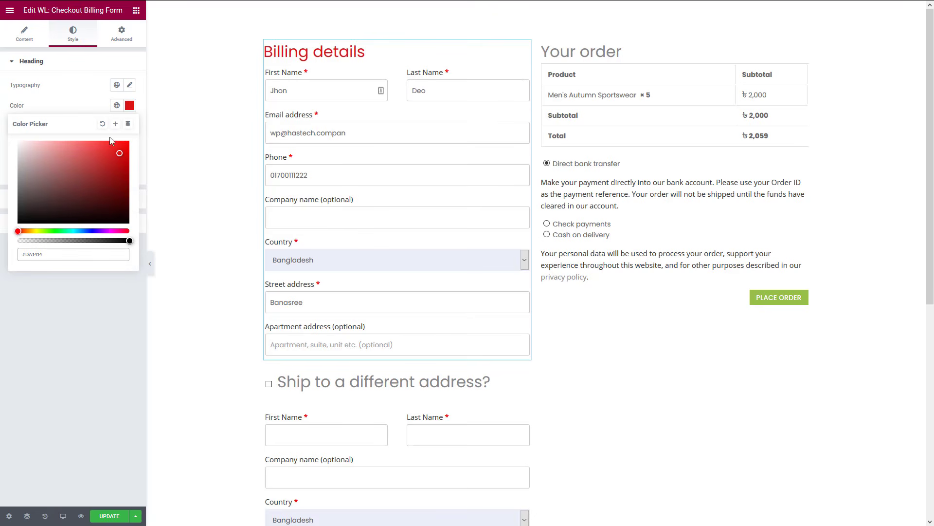
click(93, 108)
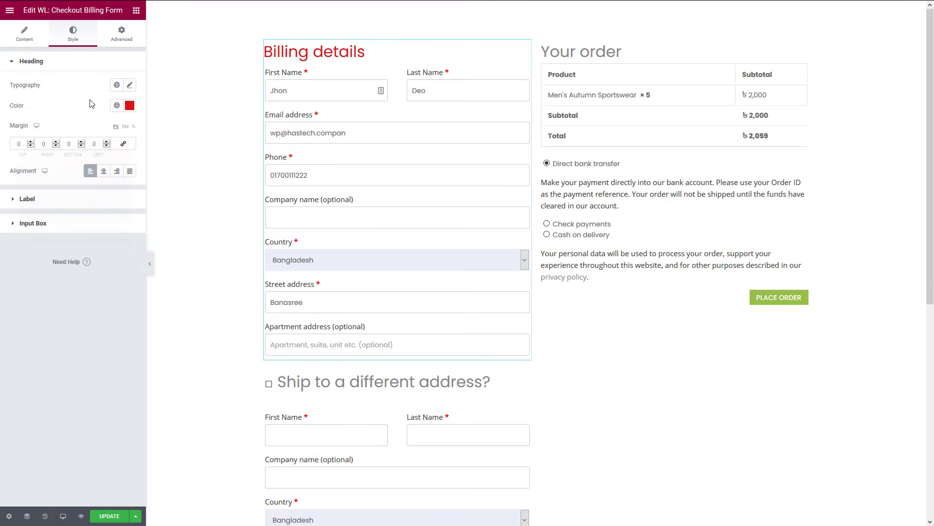
click(110, 516)
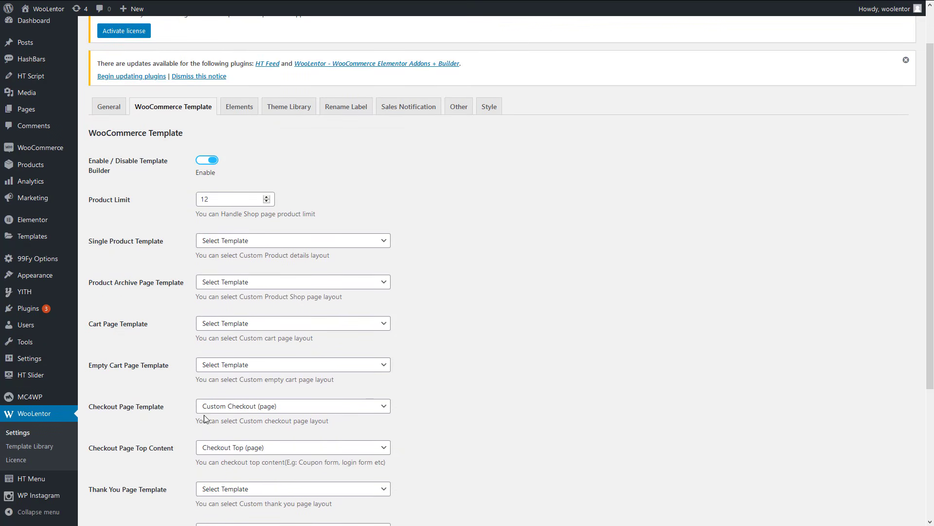
Step: Assign Cart and Checkout Page -> Checkout Page (page) as the checkout page template in the WooLentor settings and save
click(203, 411)
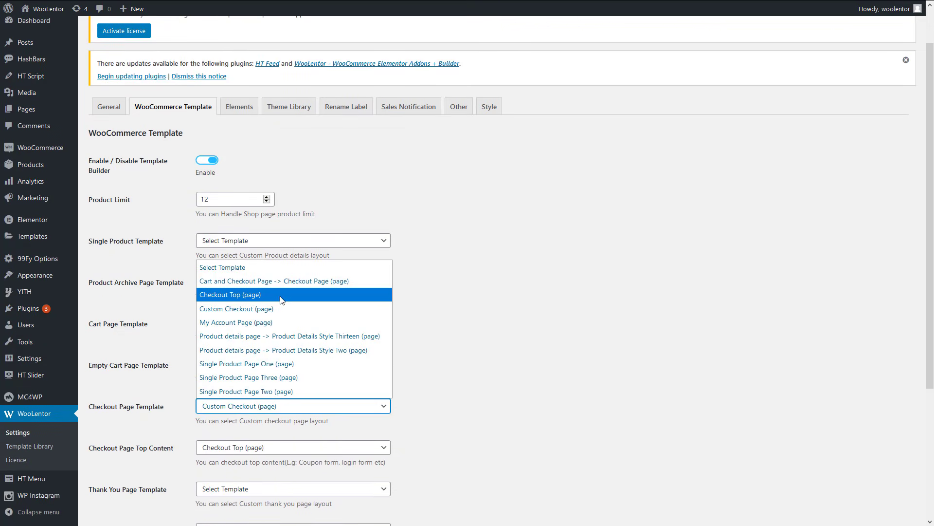
click(267, 281)
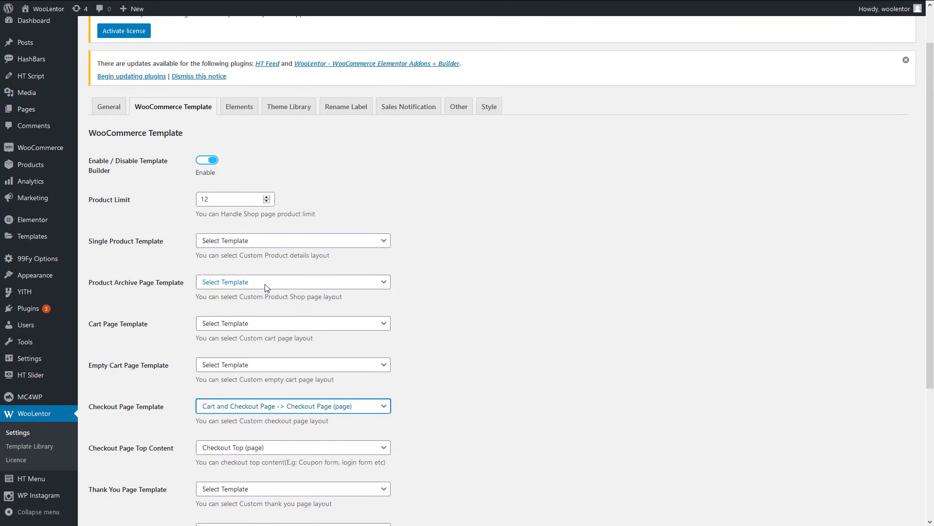
scroll(429, 385, down, 4)
click(129, 475)
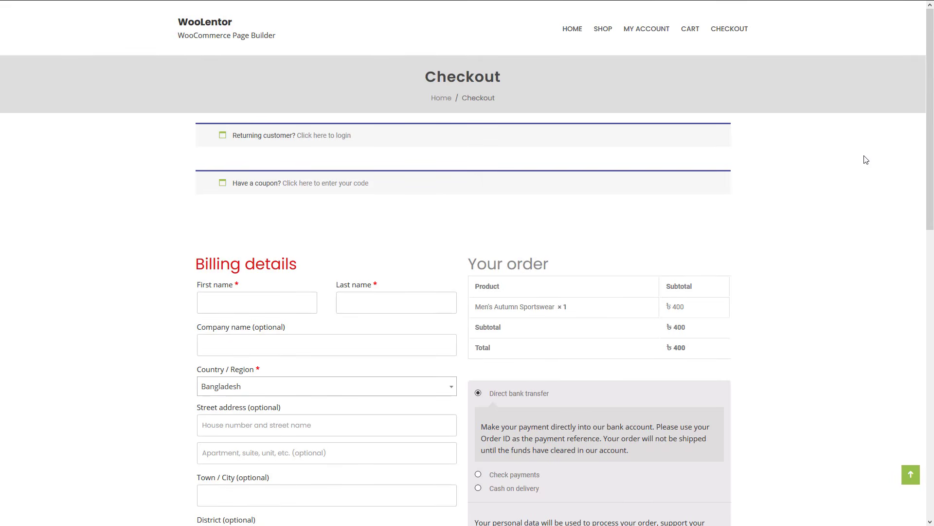
Step: Test the login and coupon toggles on the live checkout page and examine the imported layout down to the order notes
click(324, 139)
click(324, 139)
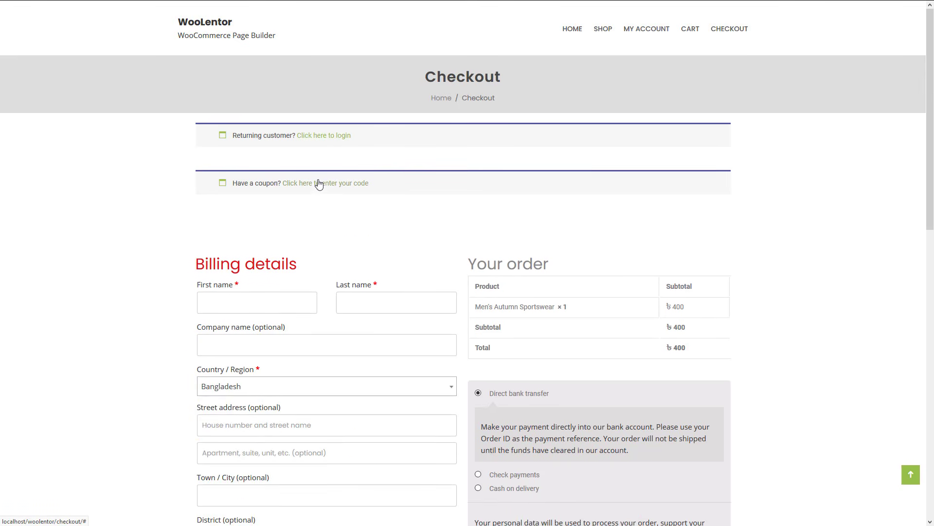
click(320, 182)
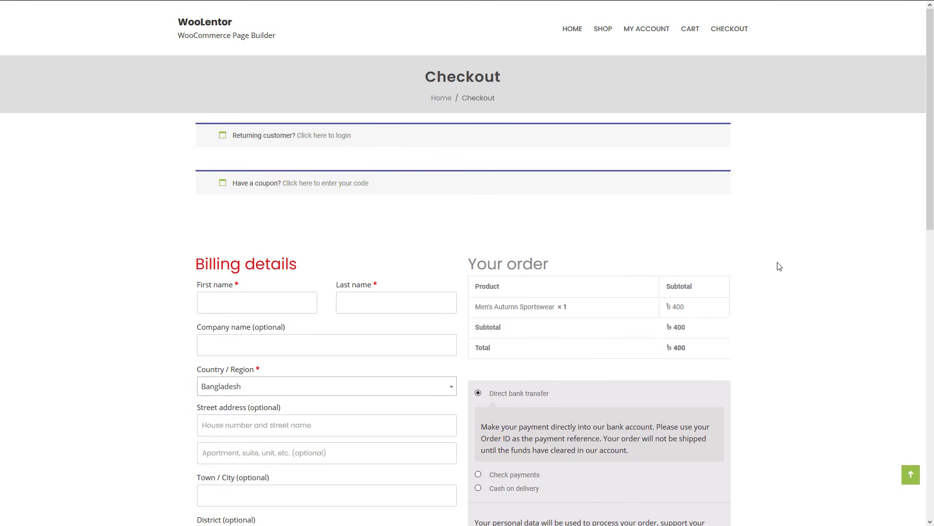
scroll(779, 266, down, 3)
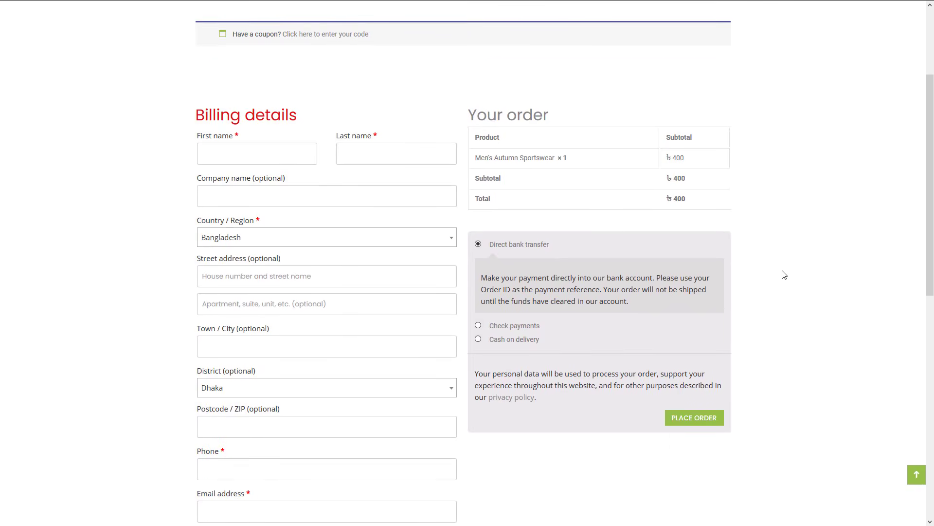
scroll(784, 275, down, 5)
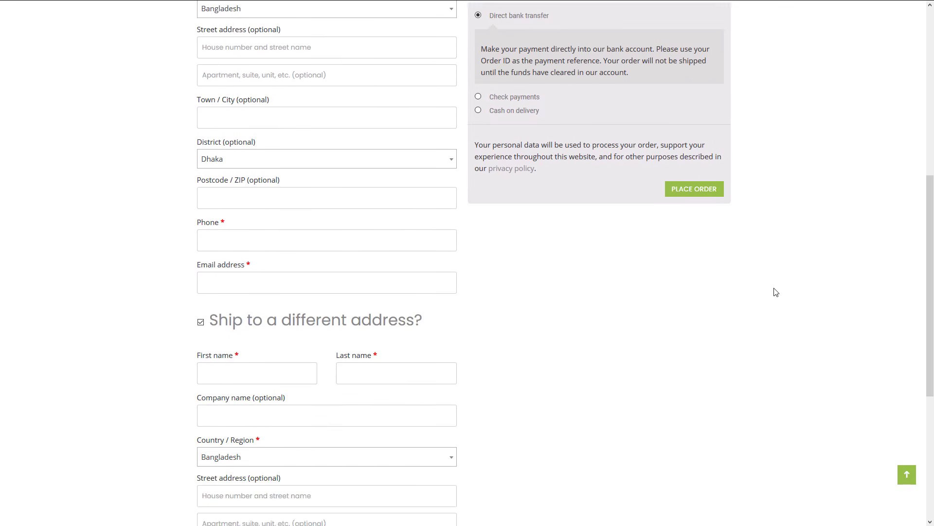
scroll(775, 292, down, 6)
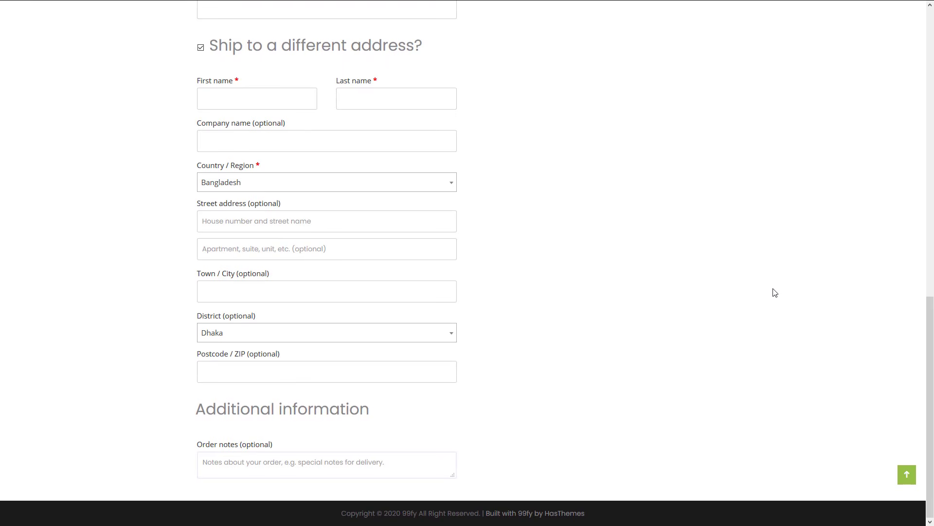
click(907, 474)
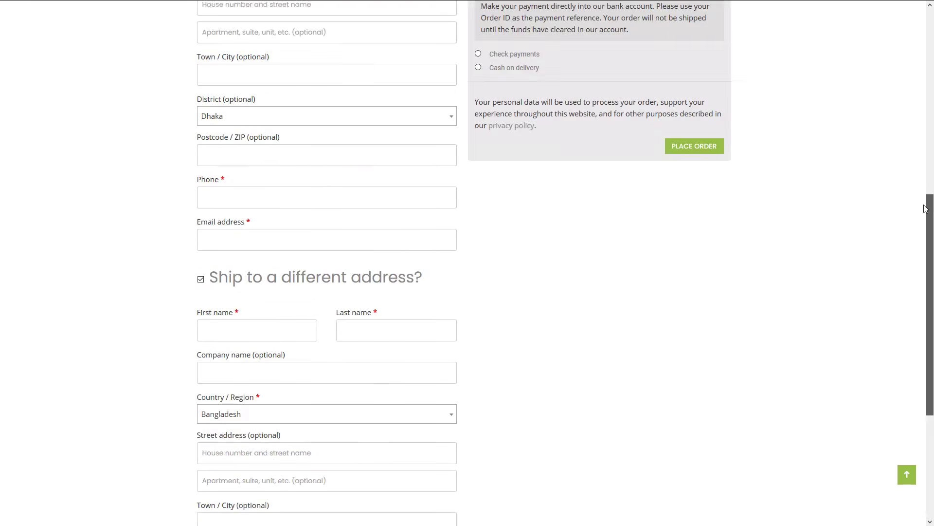